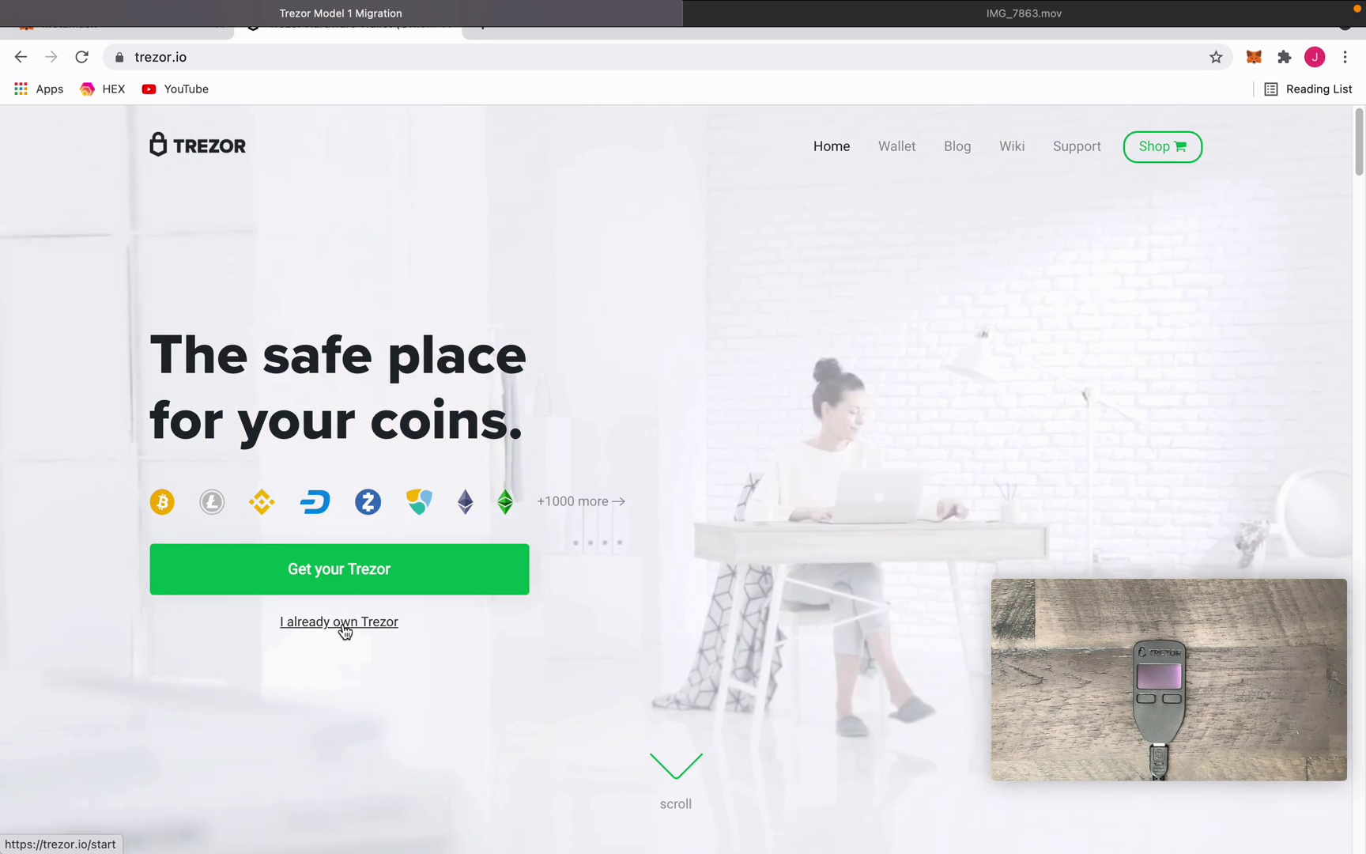
- Go to the Trezor page for existing owners and scroll through it
{"action": "left_click", "coordinate": [341, 628]}
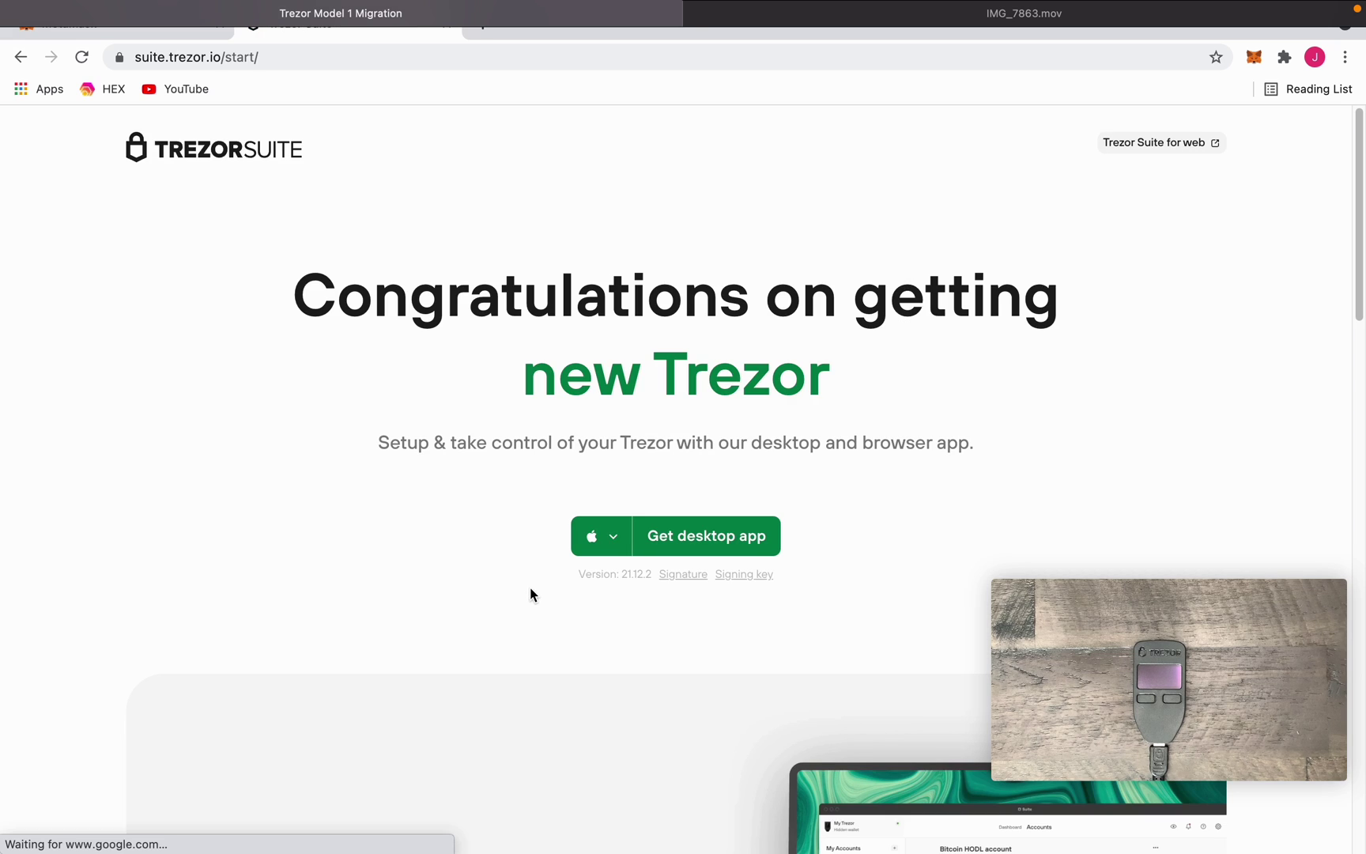
{"action": "scroll", "coordinate": [604, 571], "scroll_direction": "down", "scroll_amount": 5}
{"action": "scroll", "coordinate": [606, 576], "scroll_direction": "down", "scroll_amount": 10}
{"action": "scroll", "coordinate": [608, 585], "scroll_direction": "down", "scroll_amount": 10}
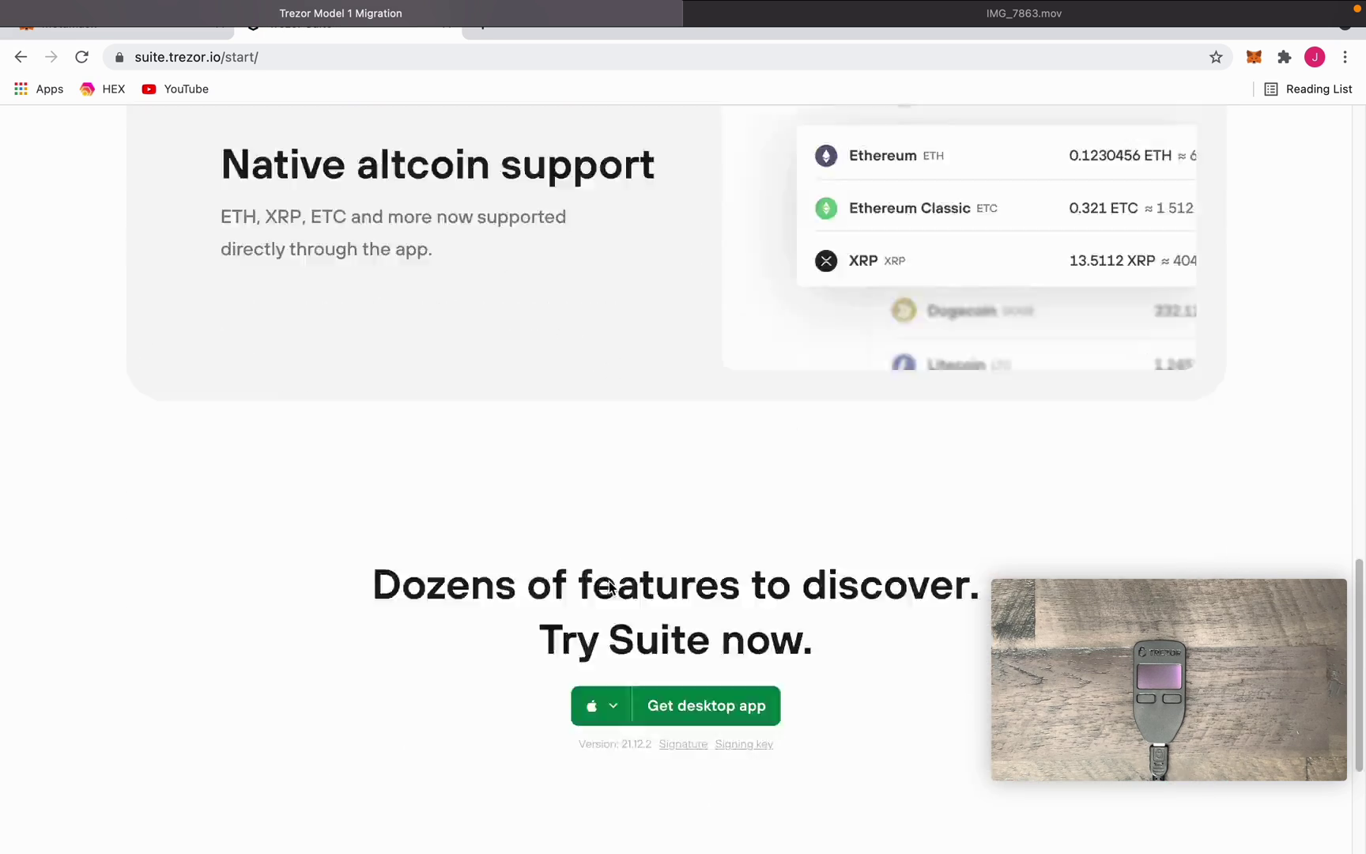
{"action": "scroll", "coordinate": [610, 588], "scroll_direction": "up", "scroll_amount": 20}
- Start downloading the Trezor Suite desktop app, listing other OS versions and downloading again
{"action": "left_click", "coordinate": [666, 543]}
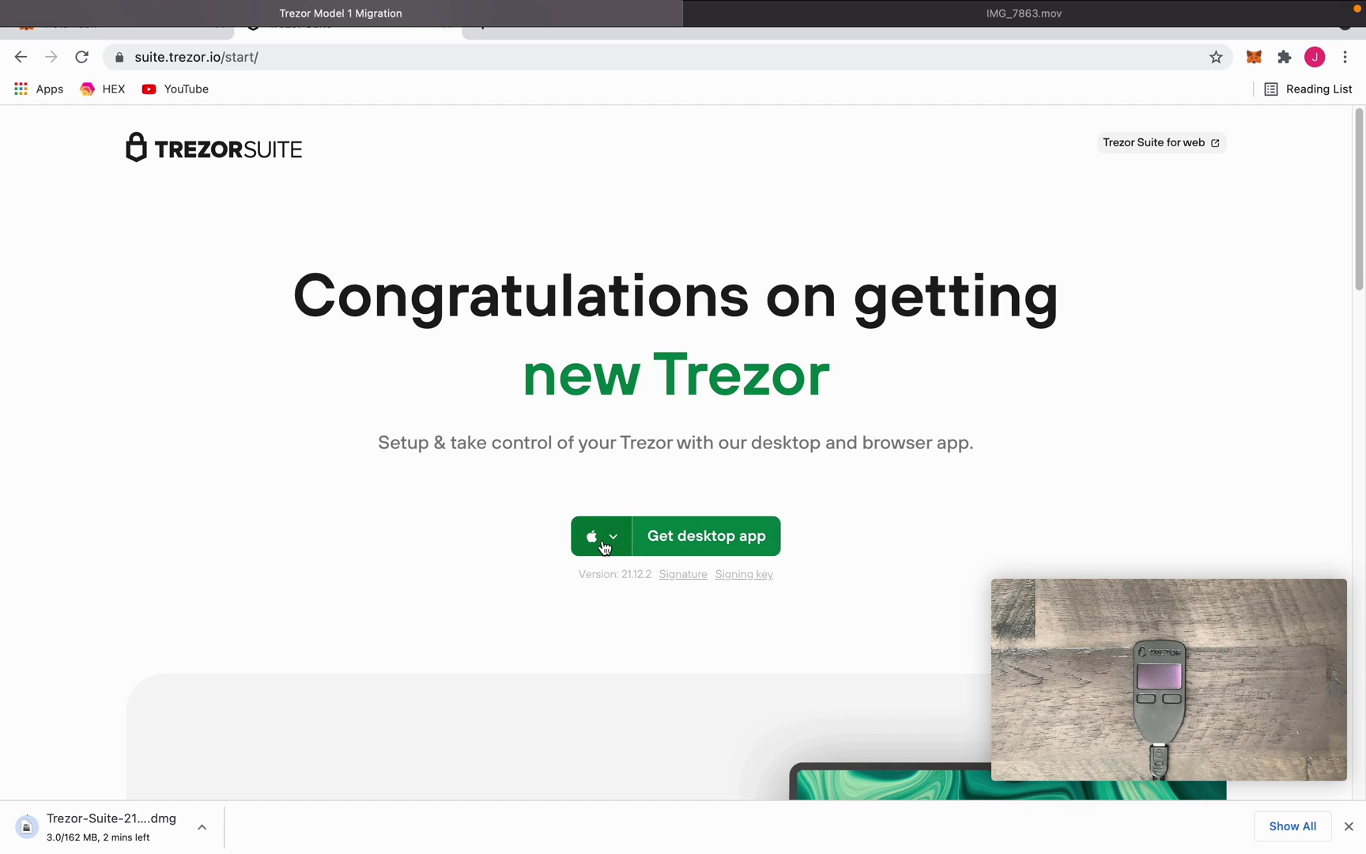
{"action": "left_click", "coordinate": [605, 544]}
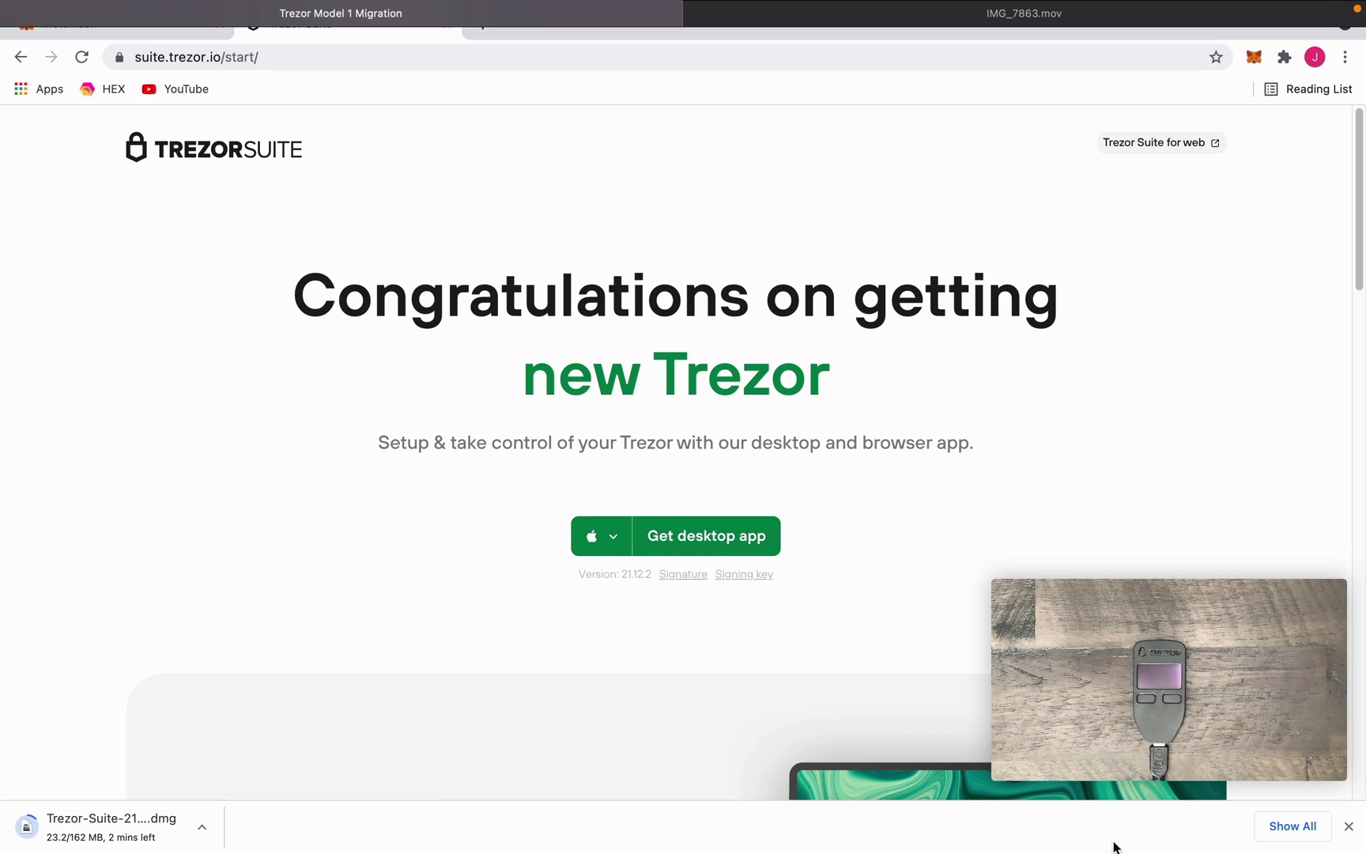
{"action": "left_click", "coordinate": [744, 536]}
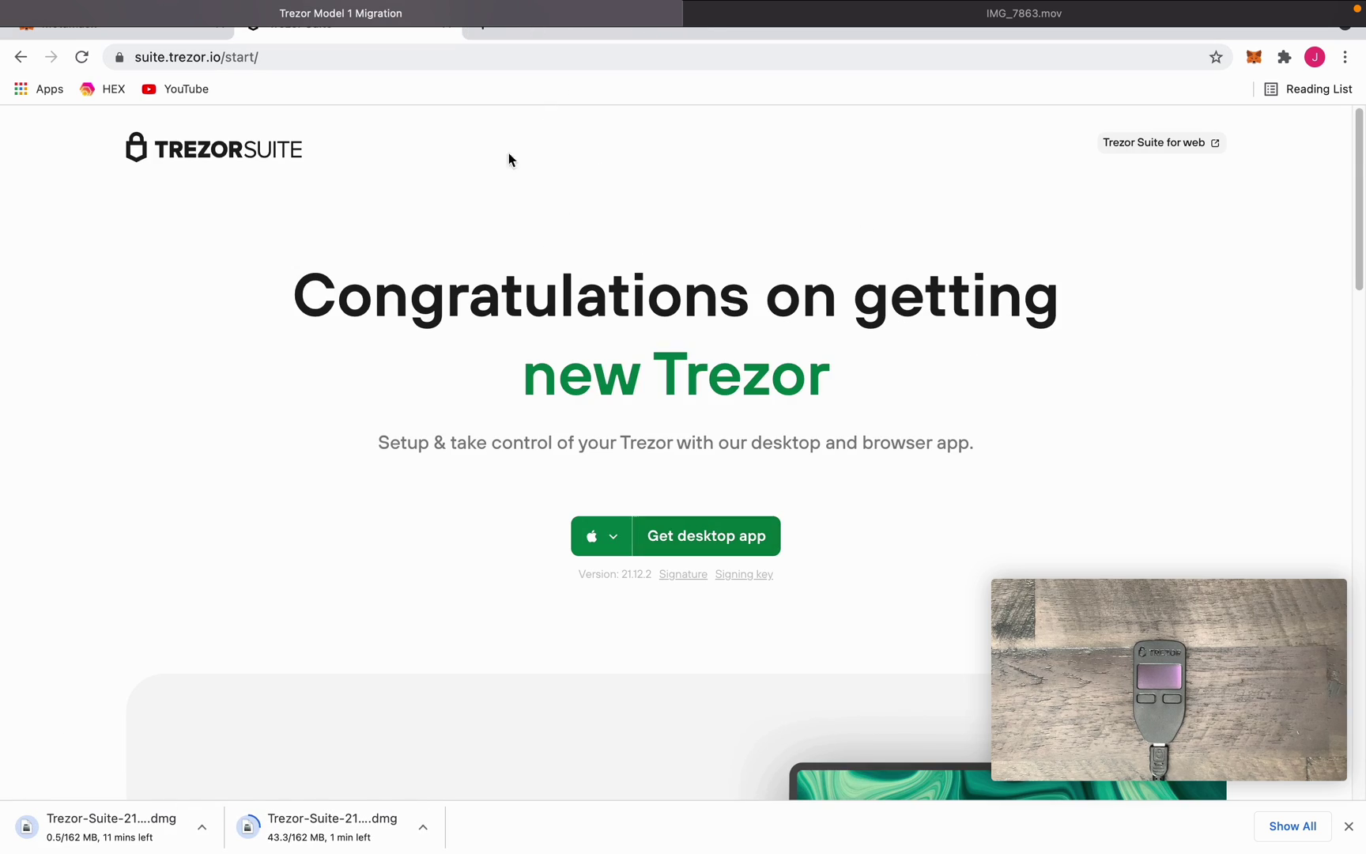
- Cancel both Chrome downloads, close the downloads bar and launch Trezor Suite from the Dock
{"action": "left_click", "coordinate": [425, 839]}
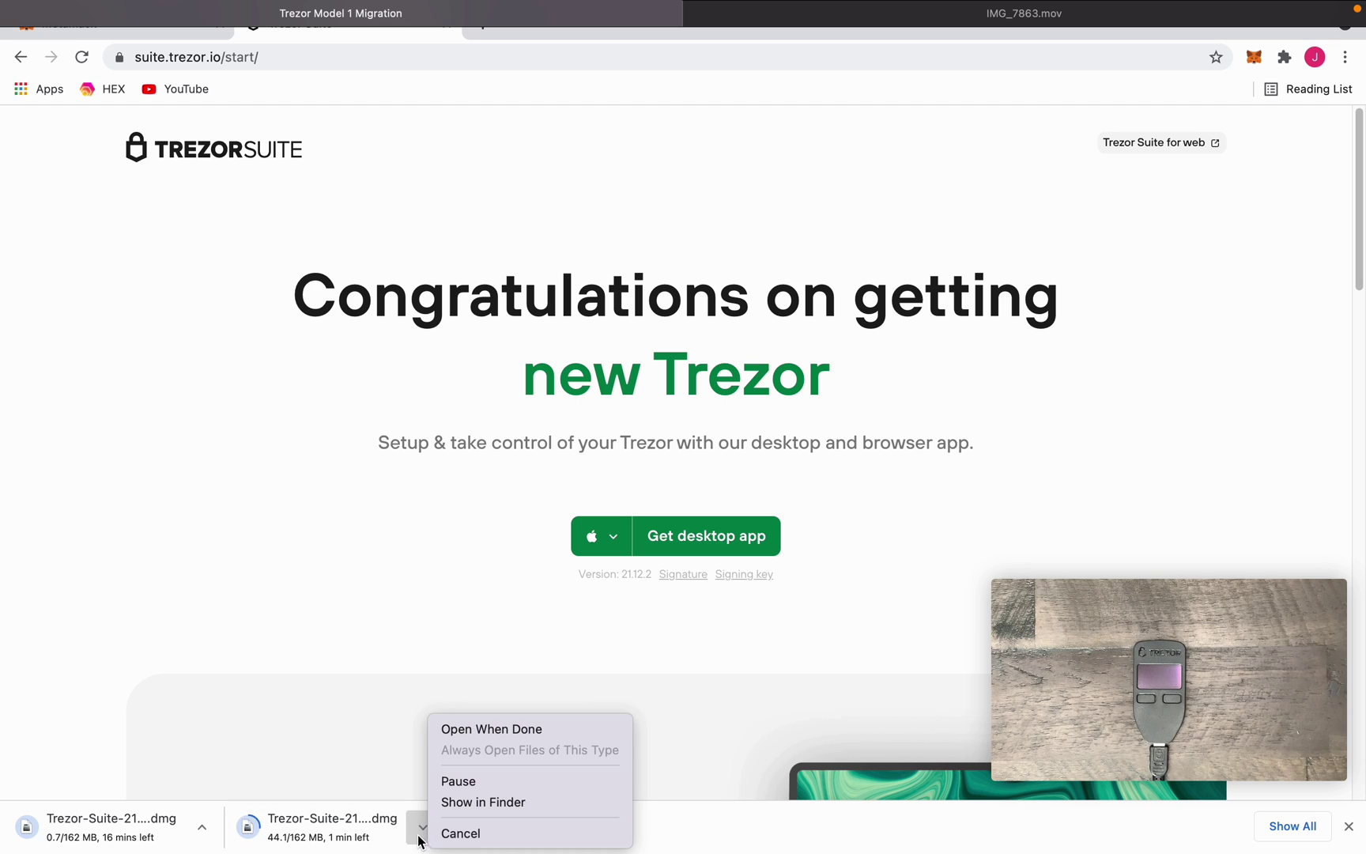
{"action": "left_click", "coordinate": [444, 834]}
{"action": "left_click", "coordinate": [208, 826]}
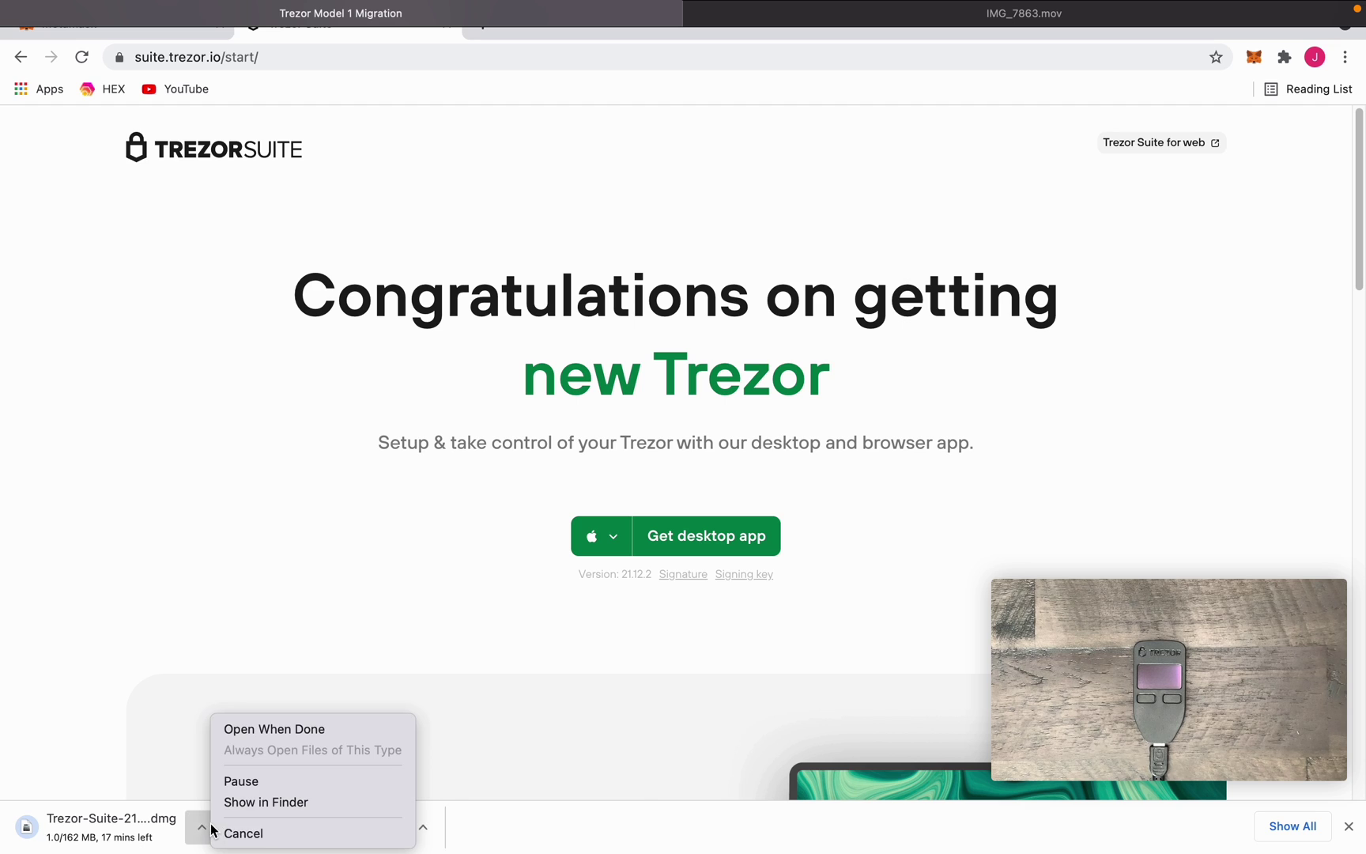
{"action": "left_click", "coordinate": [228, 830]}
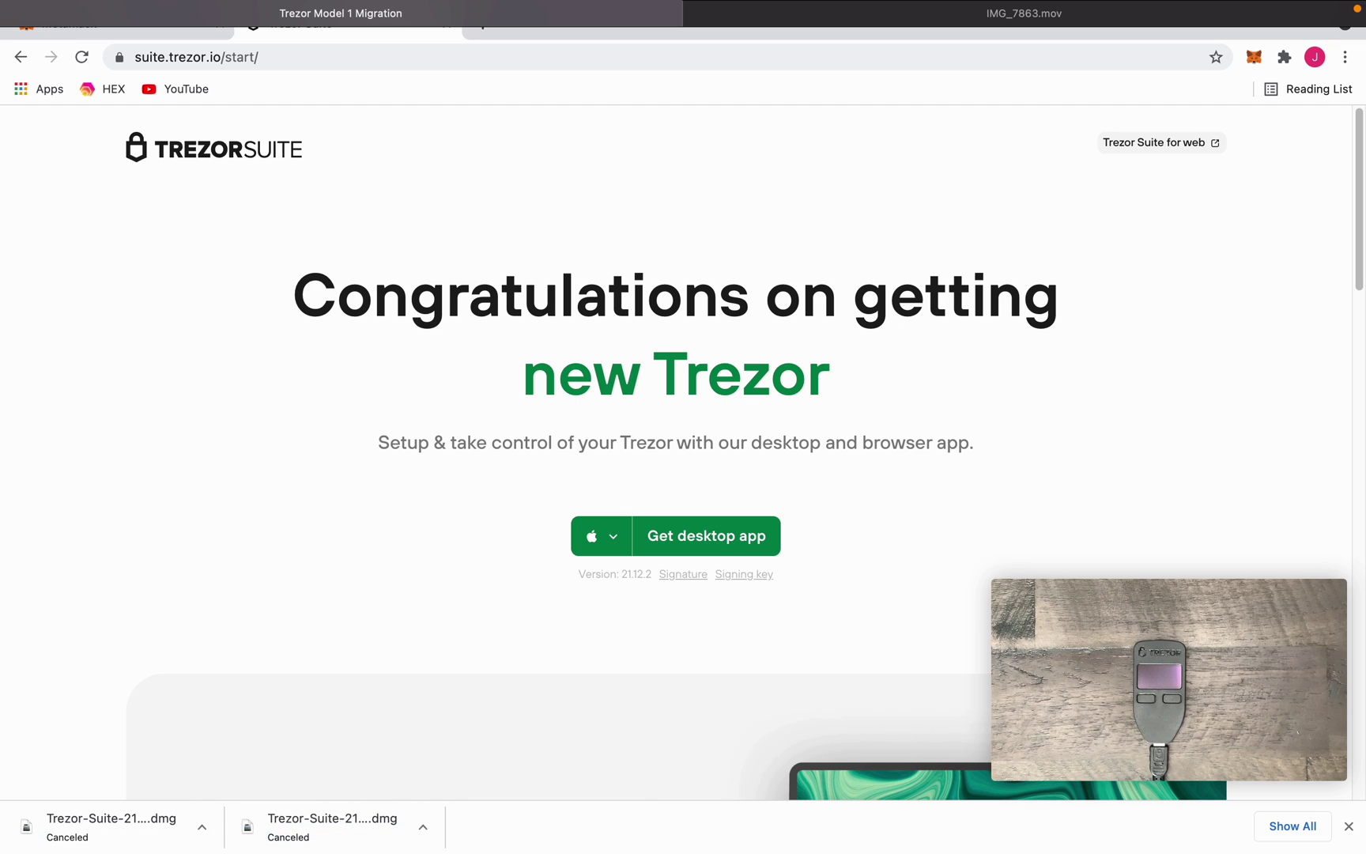
{"action": "left_click", "coordinate": [1347, 827]}
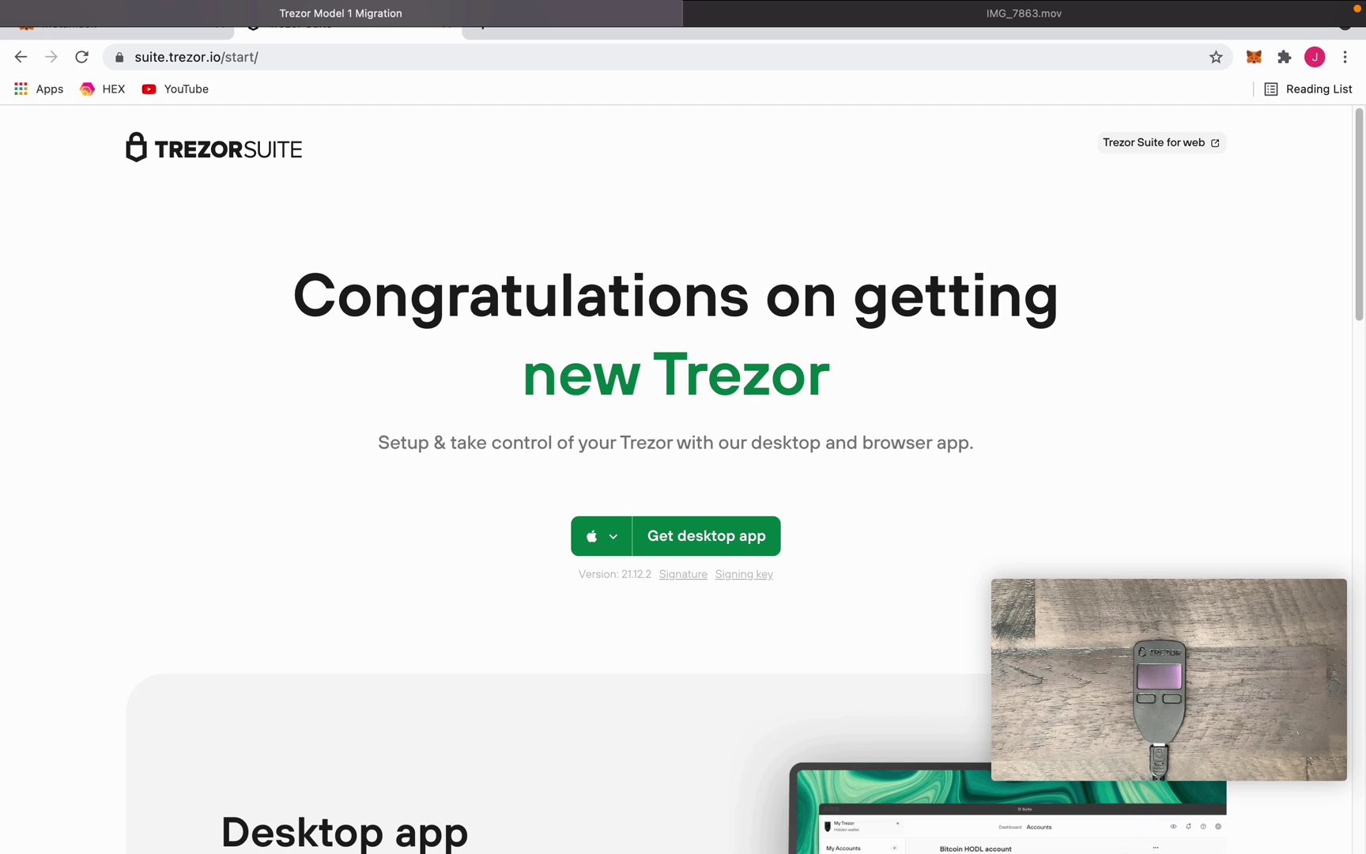
{"action": "left_click", "coordinate": [902, 824]}
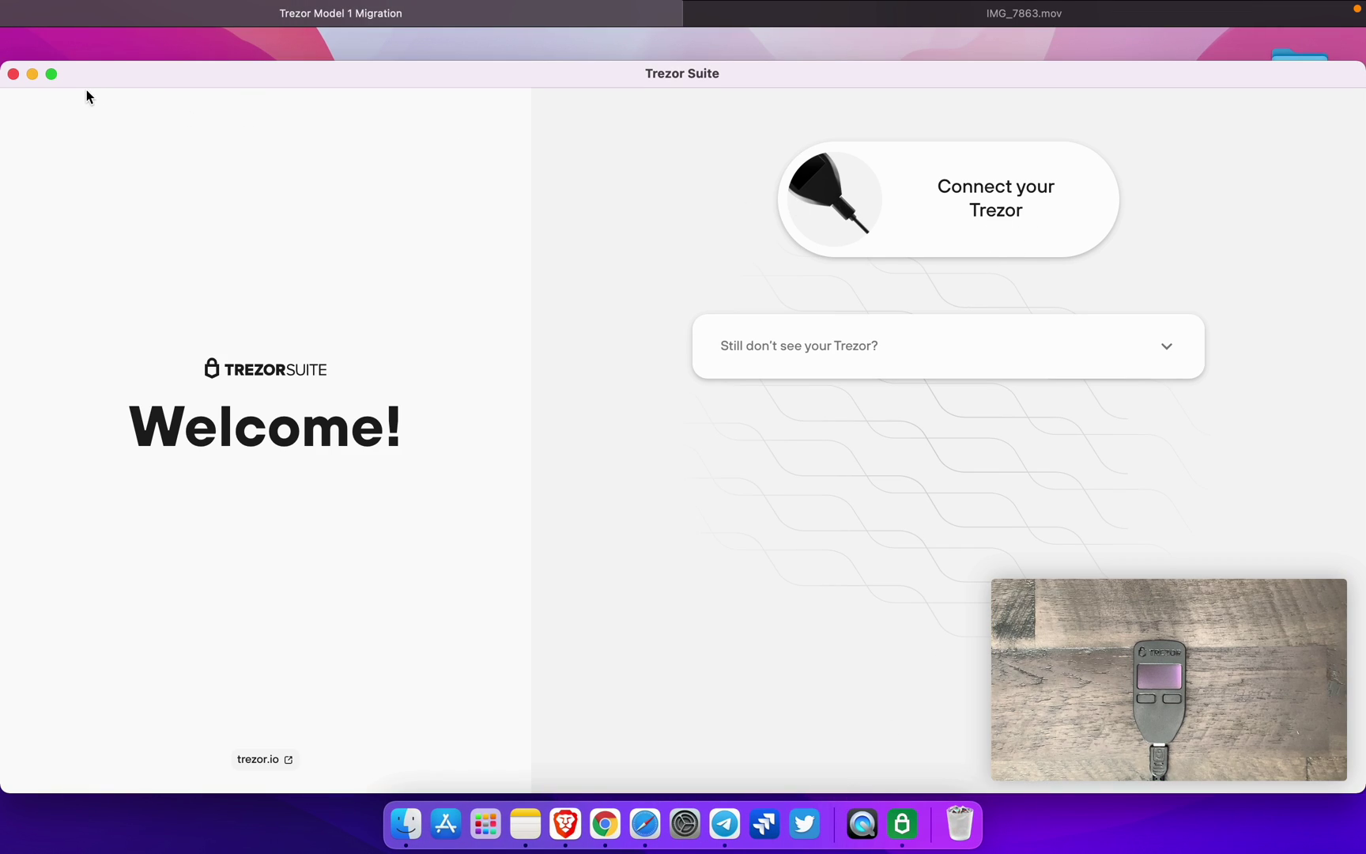
- Make Trezor Suite full screen and begin Setup Trezor from the Security check card
{"action": "left_click", "coordinate": [51, 74]}
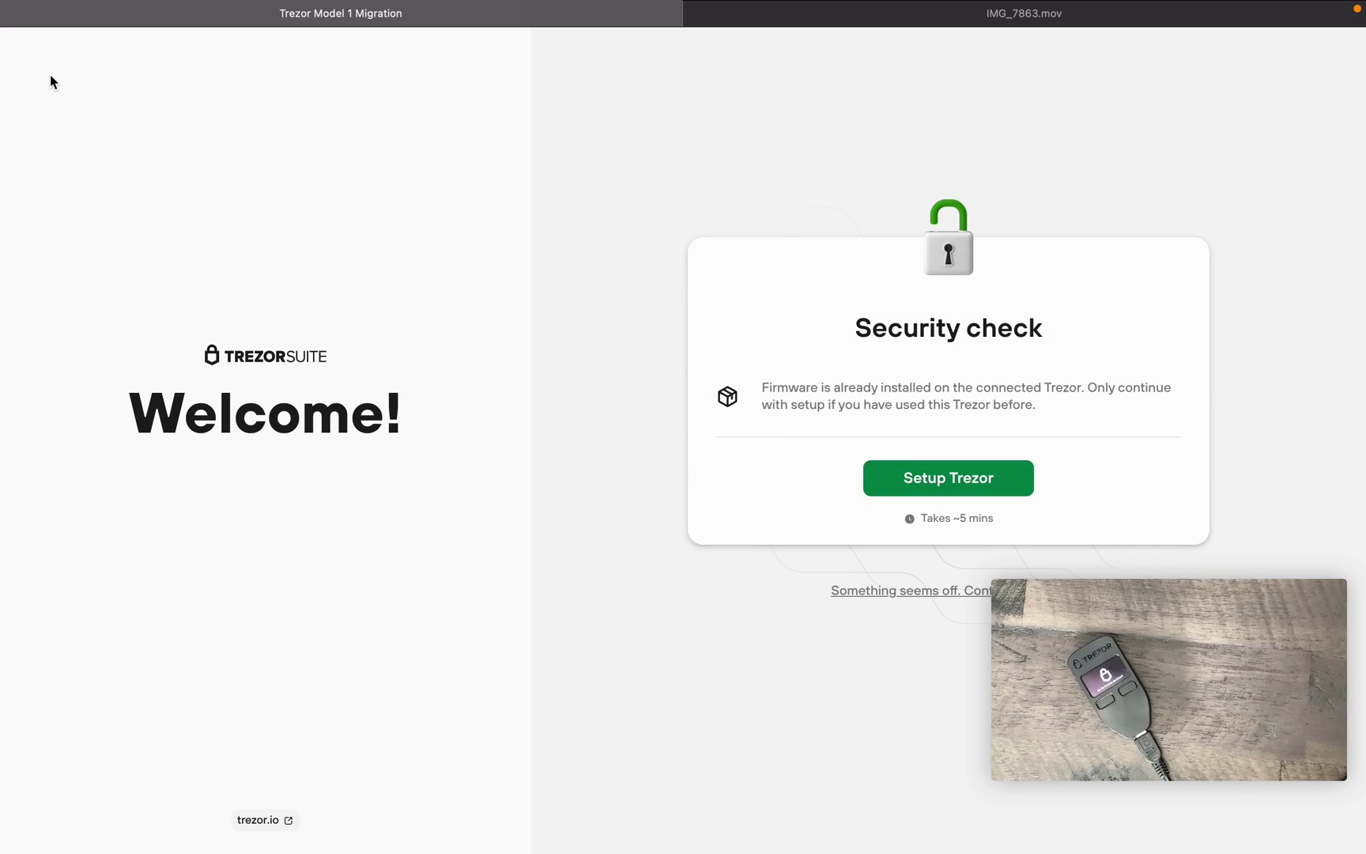
{"action": "left_click", "coordinate": [963, 490]}
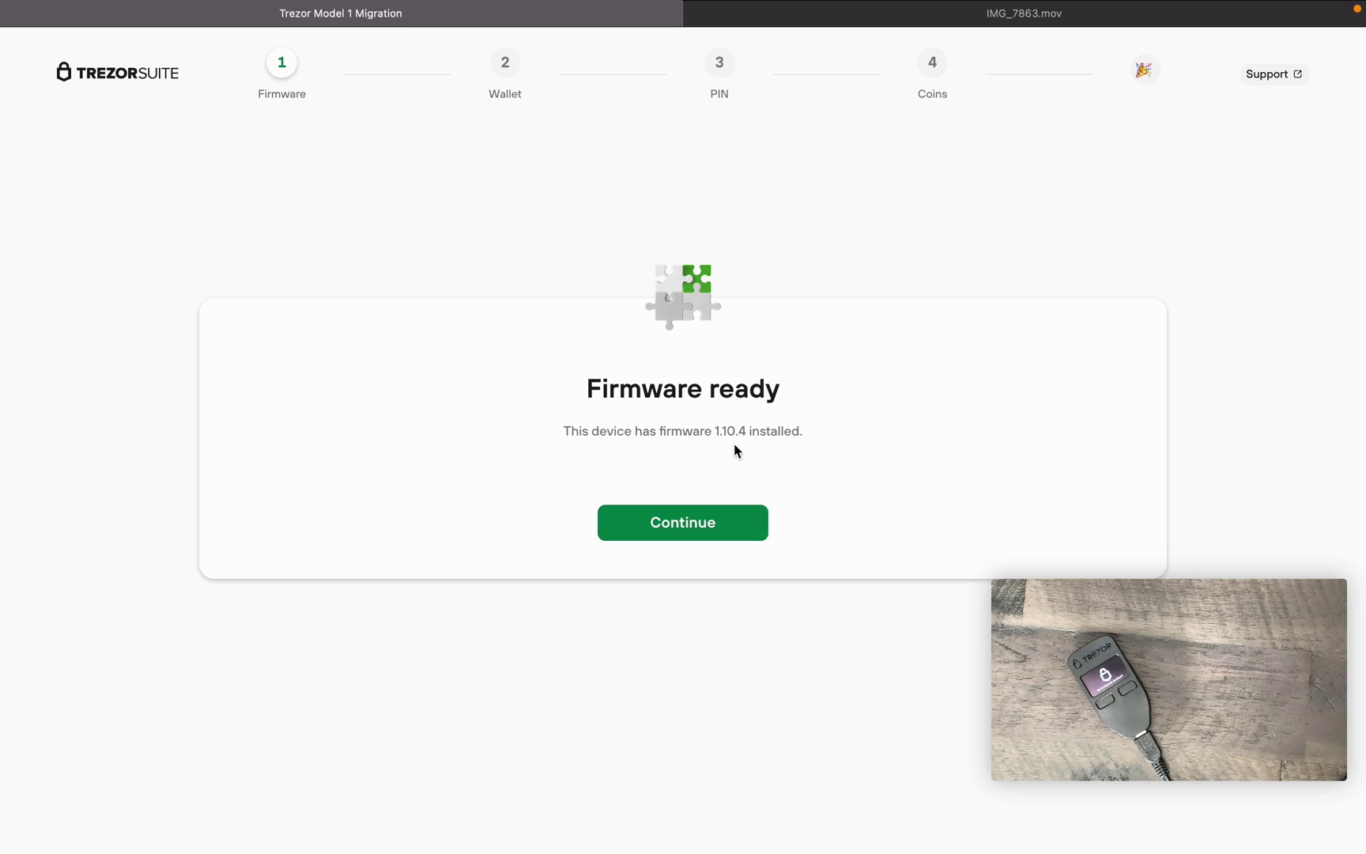
- Accept the installed firmware 1.10.4 and continue to the Wallet step
{"action": "left_click", "coordinate": [692, 528]}
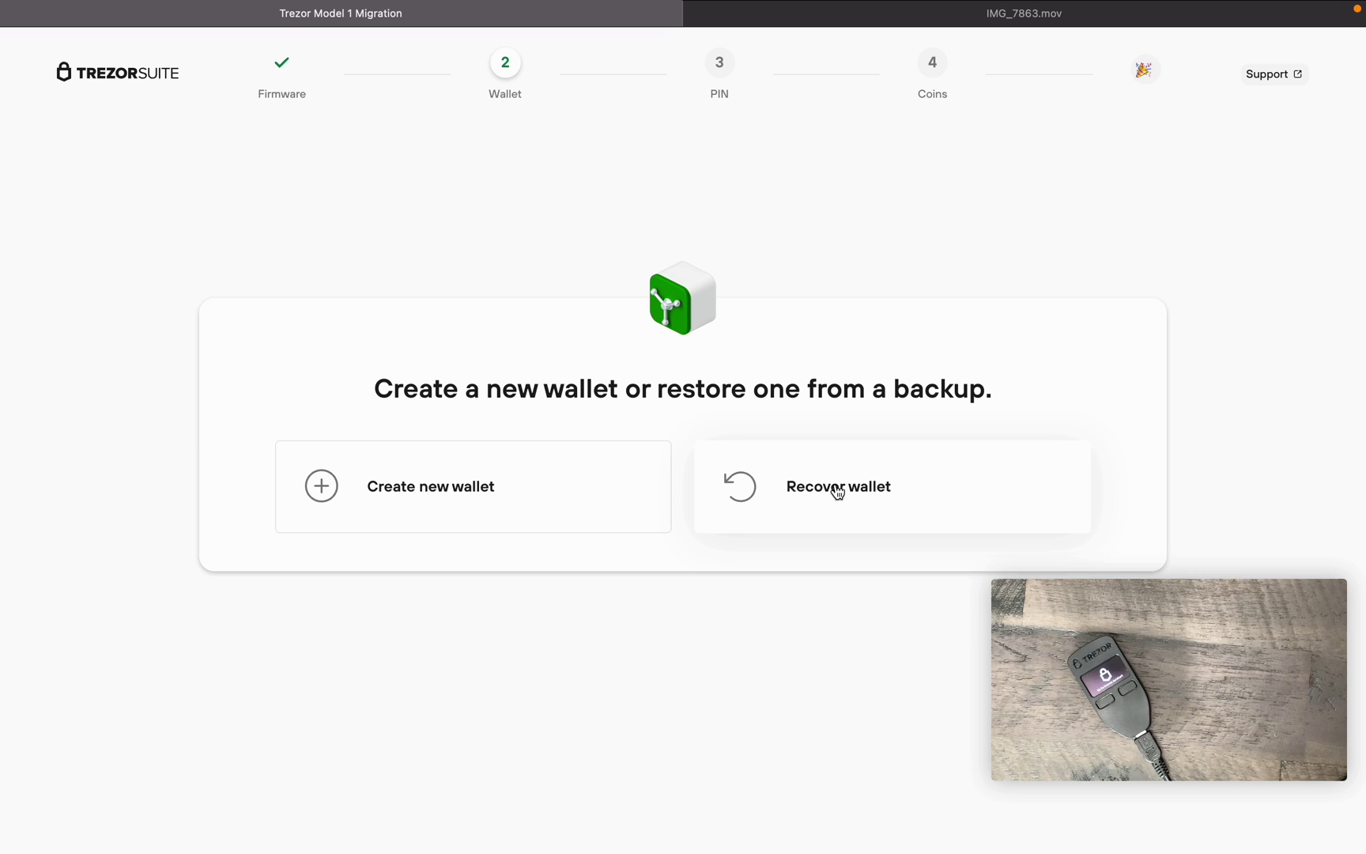
- Choose Recover wallet with a 12-word seed using Advanced recovery
{"action": "left_click", "coordinate": [839, 488]}
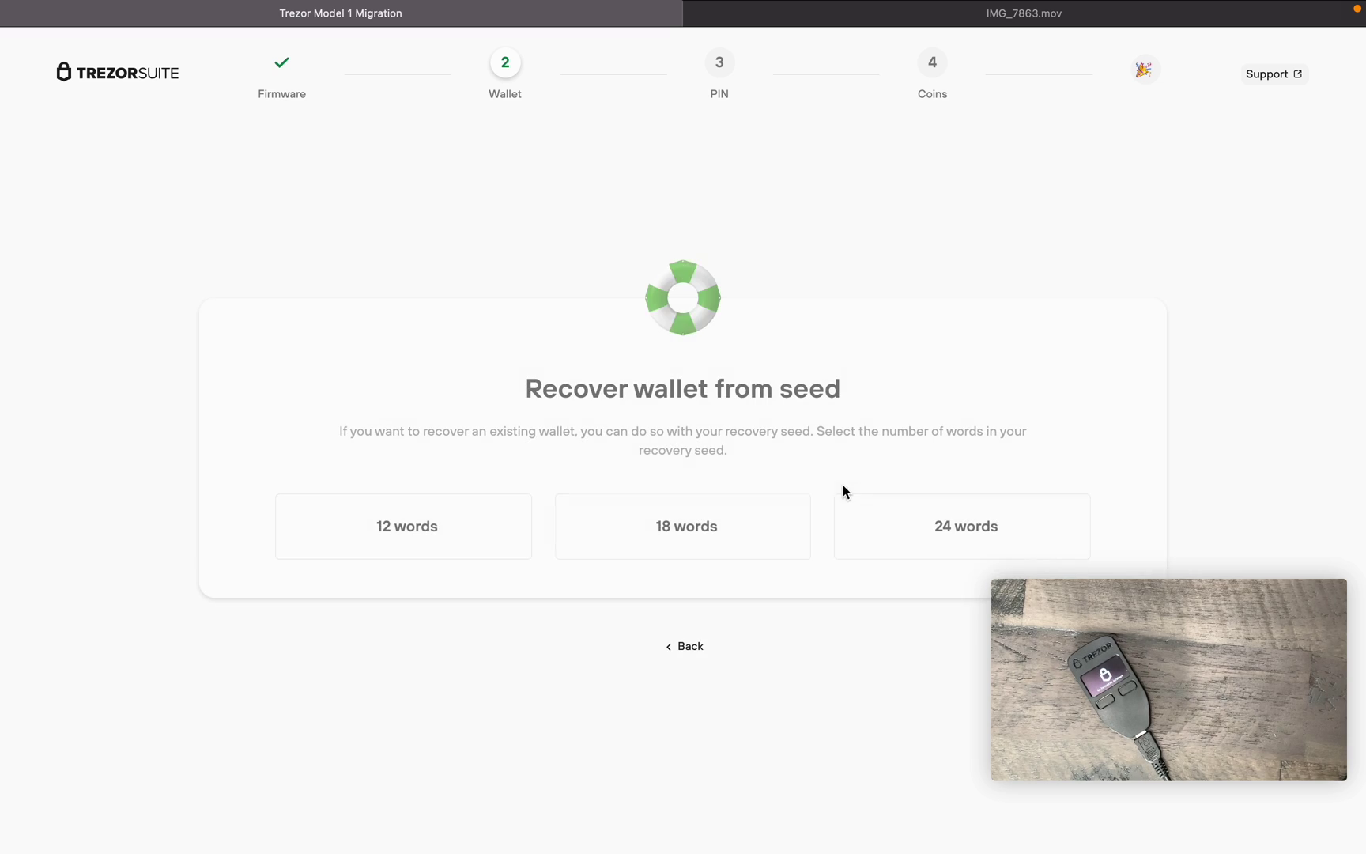
{"action": "left_click", "coordinate": [429, 538]}
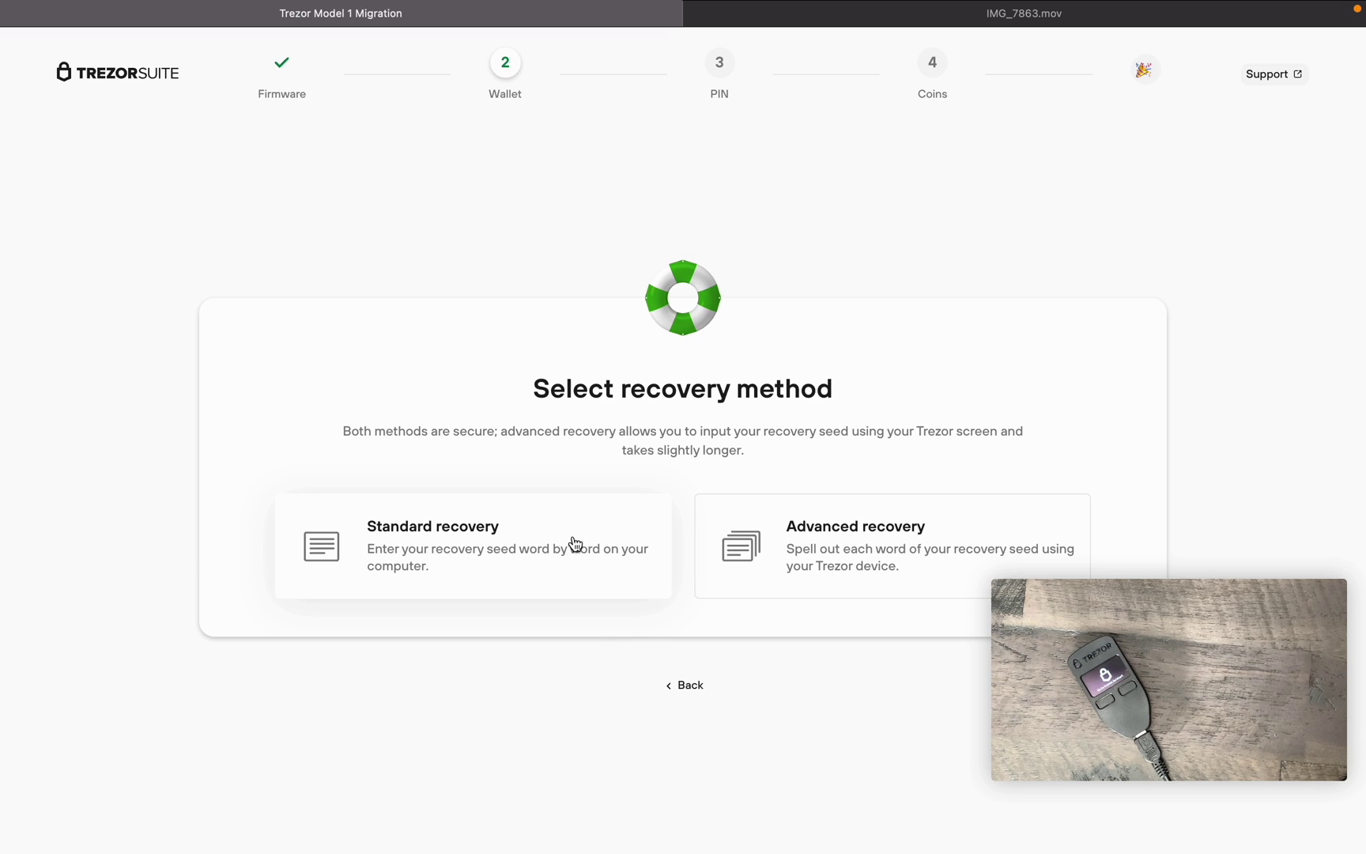
{"action": "left_click", "coordinate": [858, 536]}
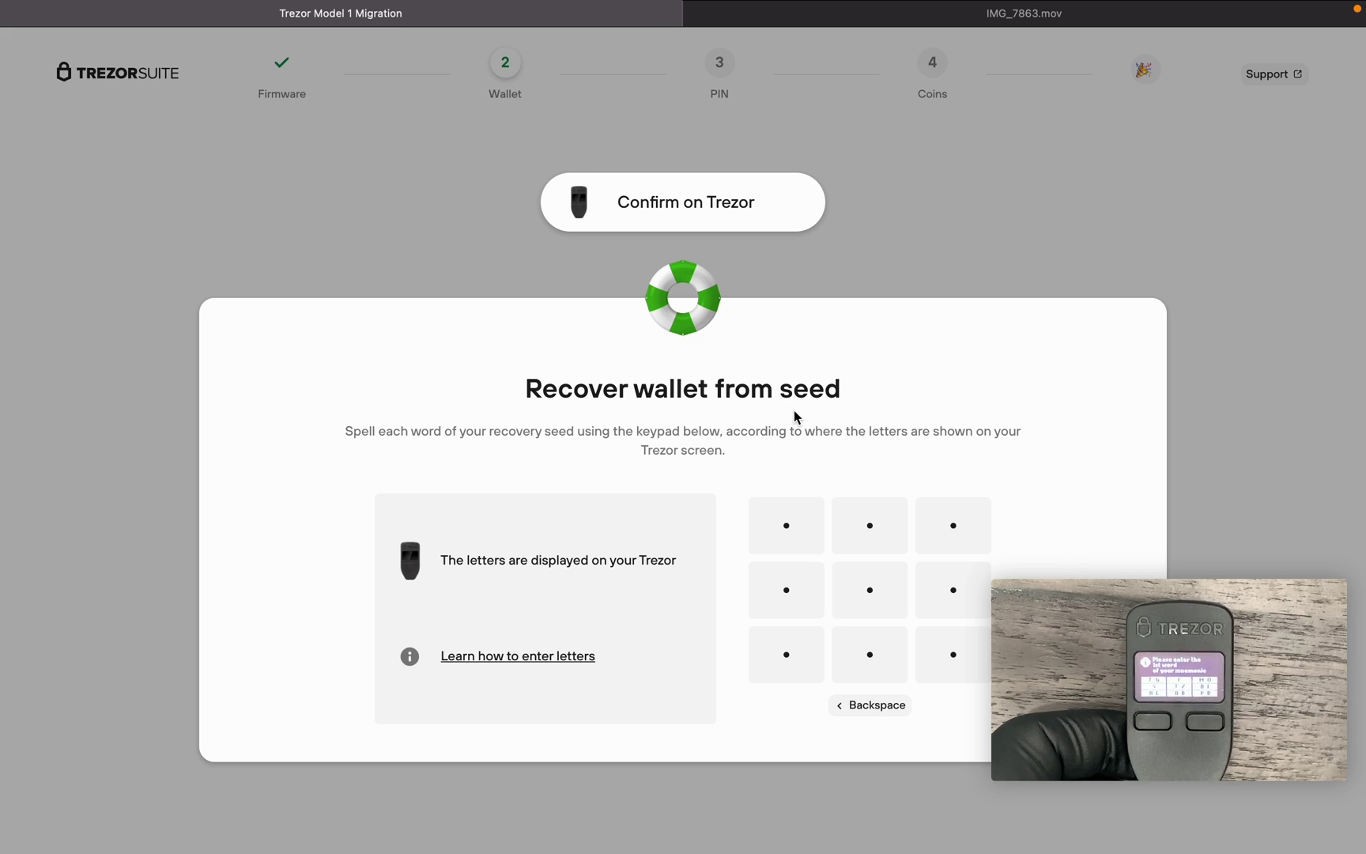
- Spell the first and second seed words on the blind keypad
{"action": "left_click", "coordinate": [798, 587]}
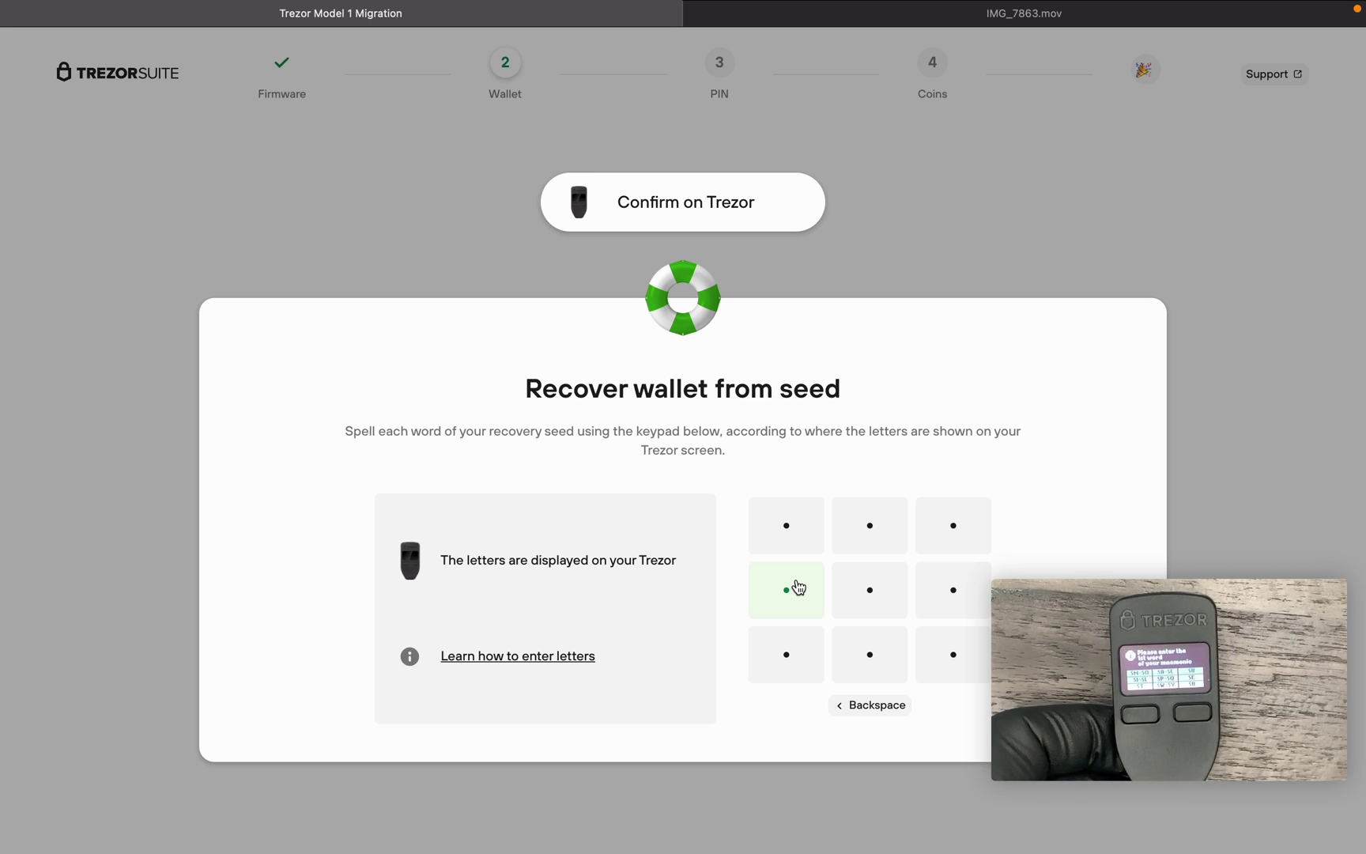
{"action": "left_click", "coordinate": [865, 532]}
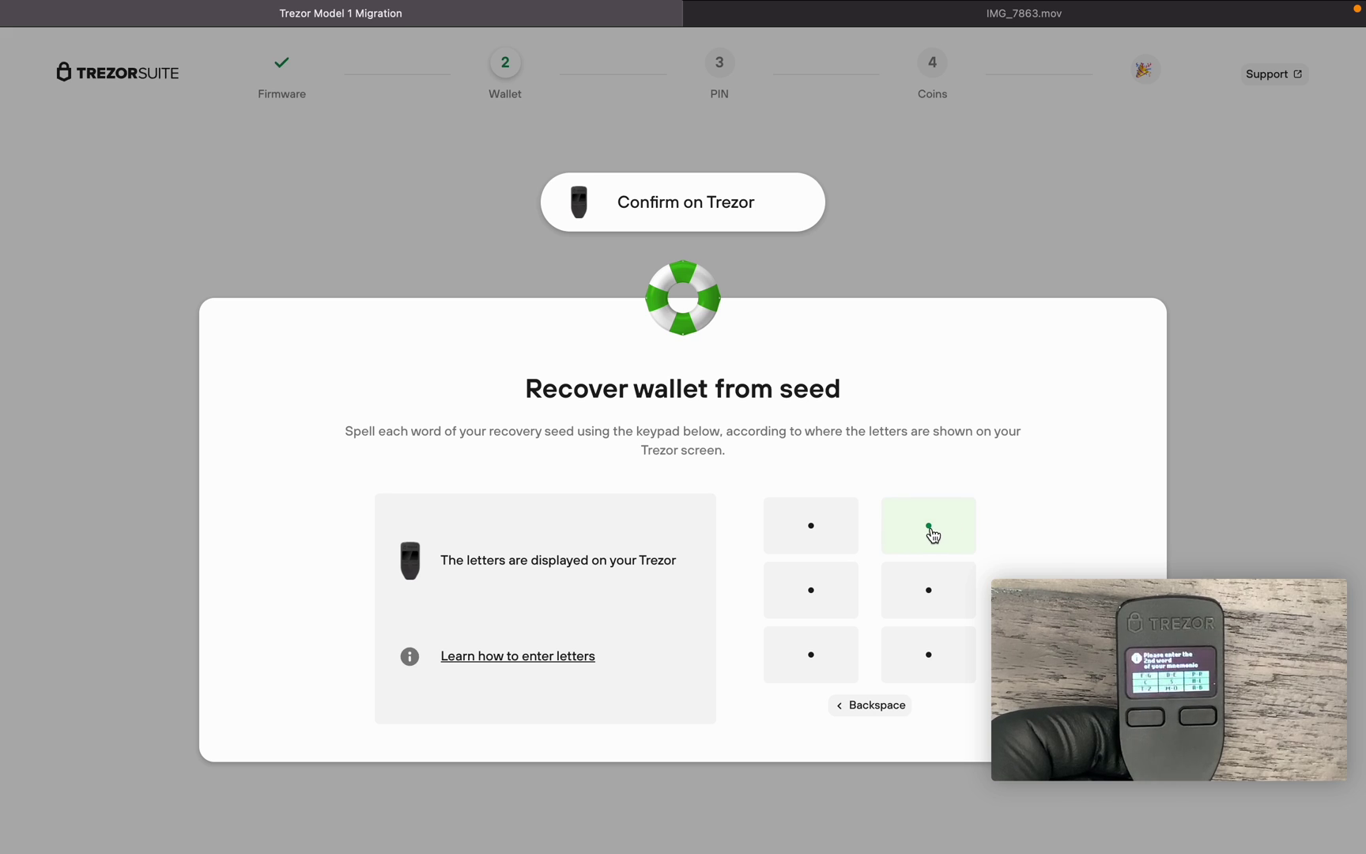
{"action": "left_click", "coordinate": [932, 536]}
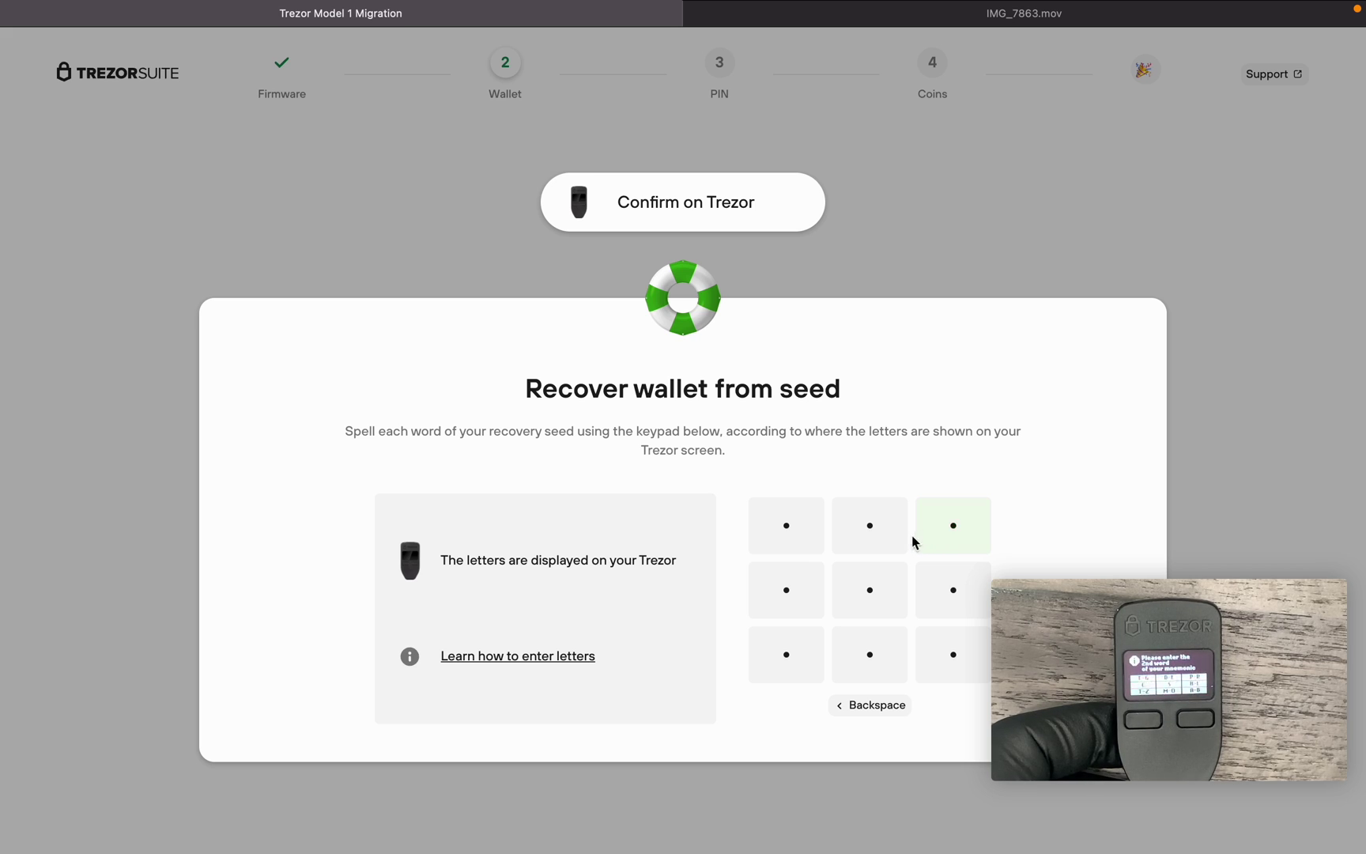
{"action": "left_click", "coordinate": [954, 644]}
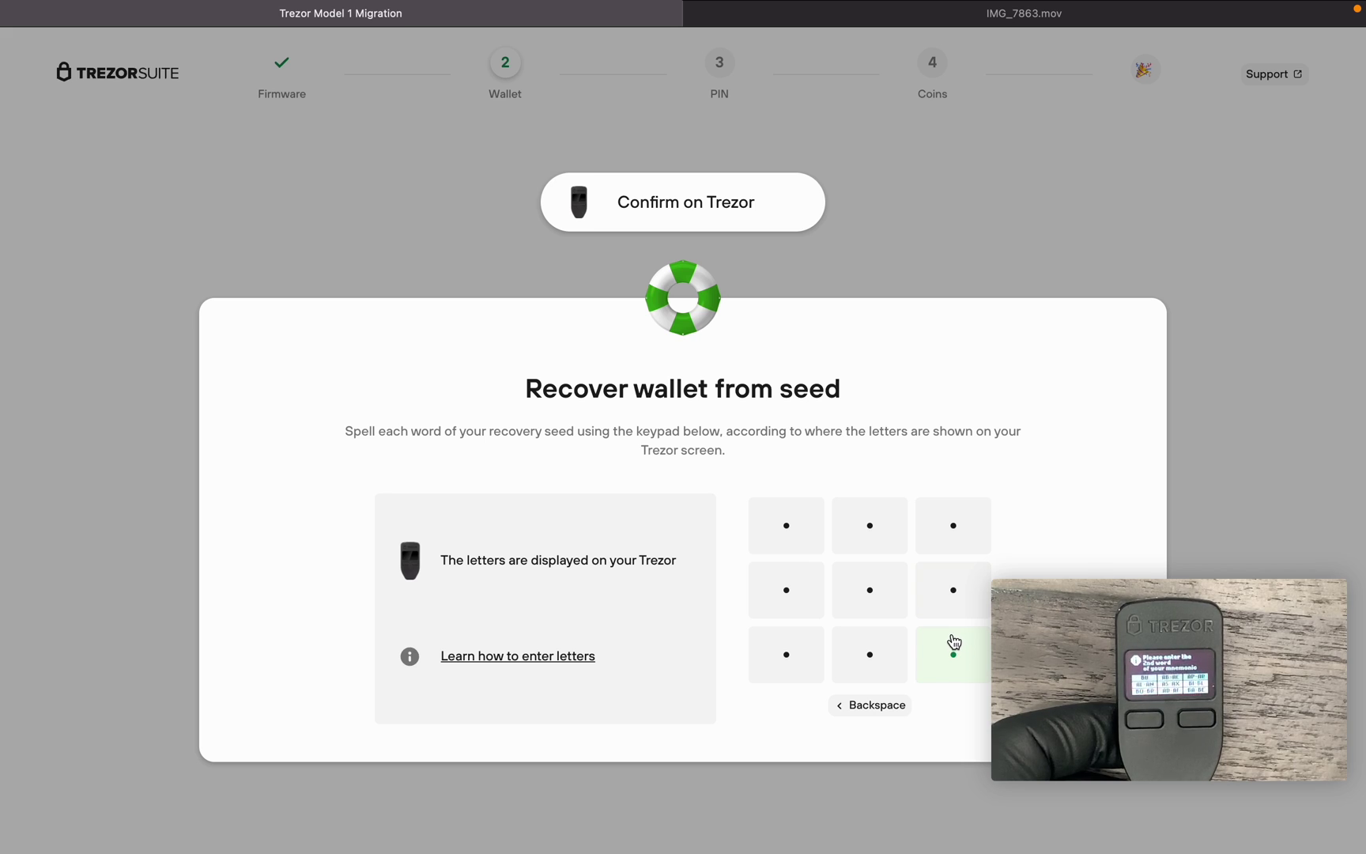
{"action": "left_click", "coordinate": [793, 542]}
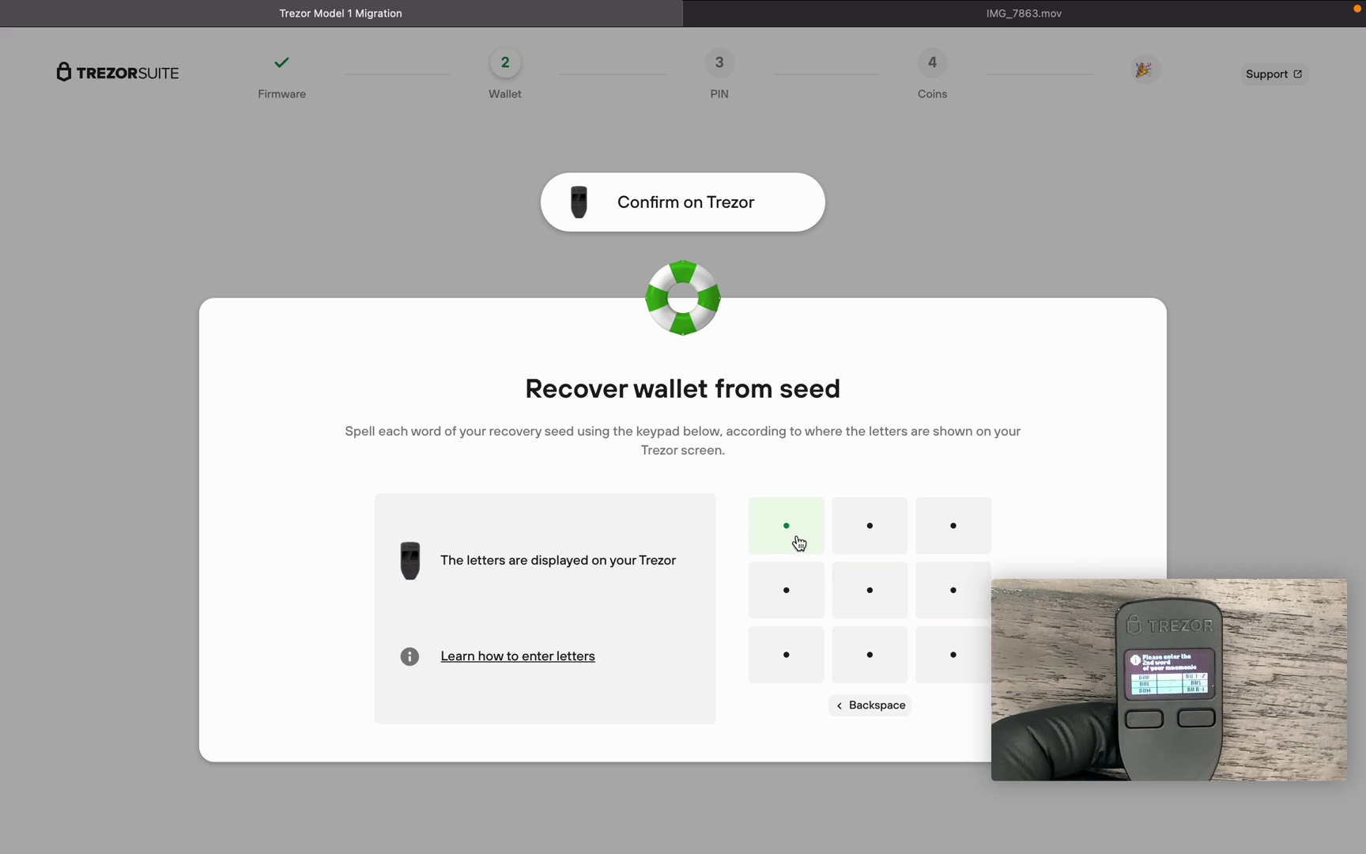
{"action": "left_click", "coordinate": [952, 591]}
{"action": "left_click", "coordinate": [952, 592]}
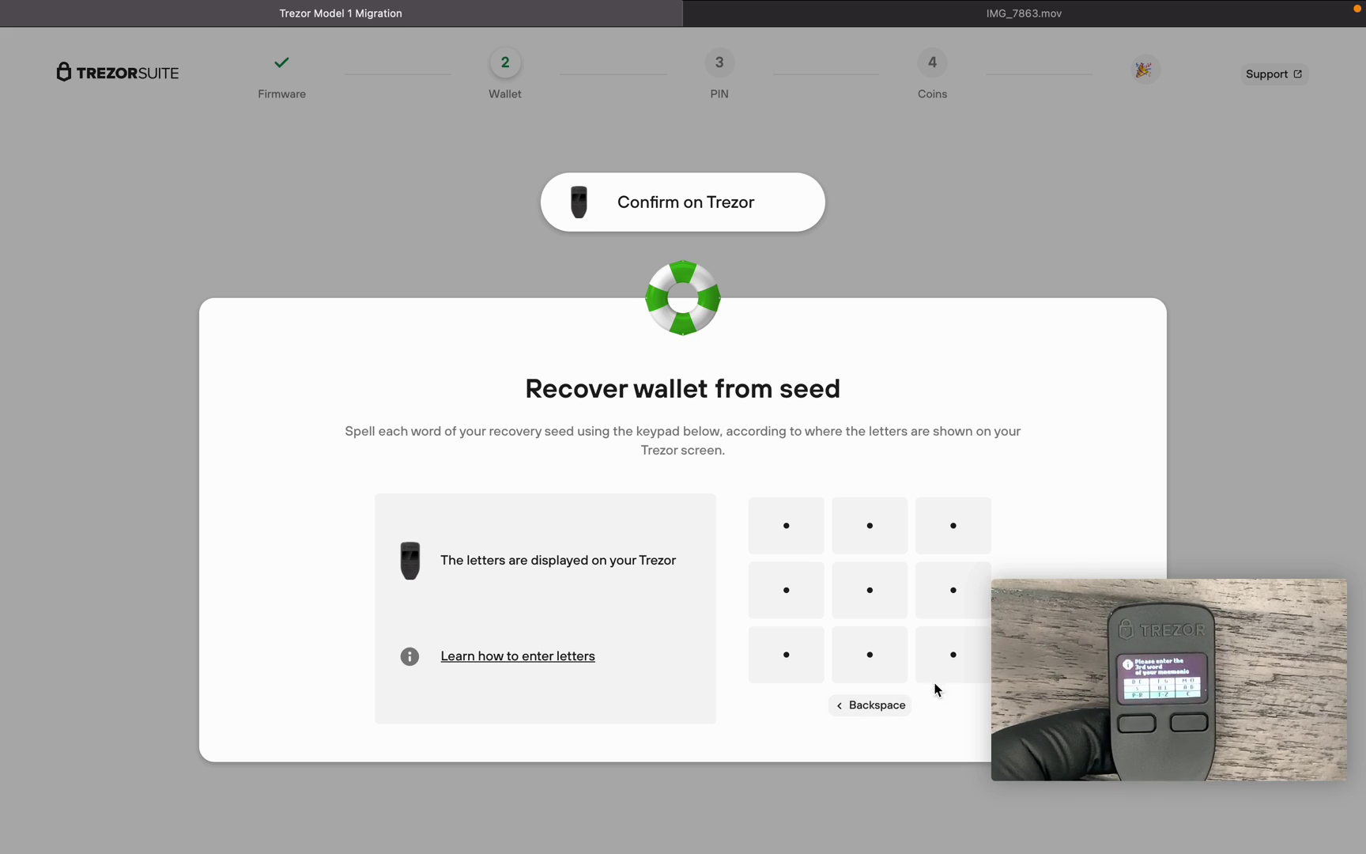
- Enter the first letter groups of the third seed word
{"action": "left_click", "coordinate": [954, 546]}
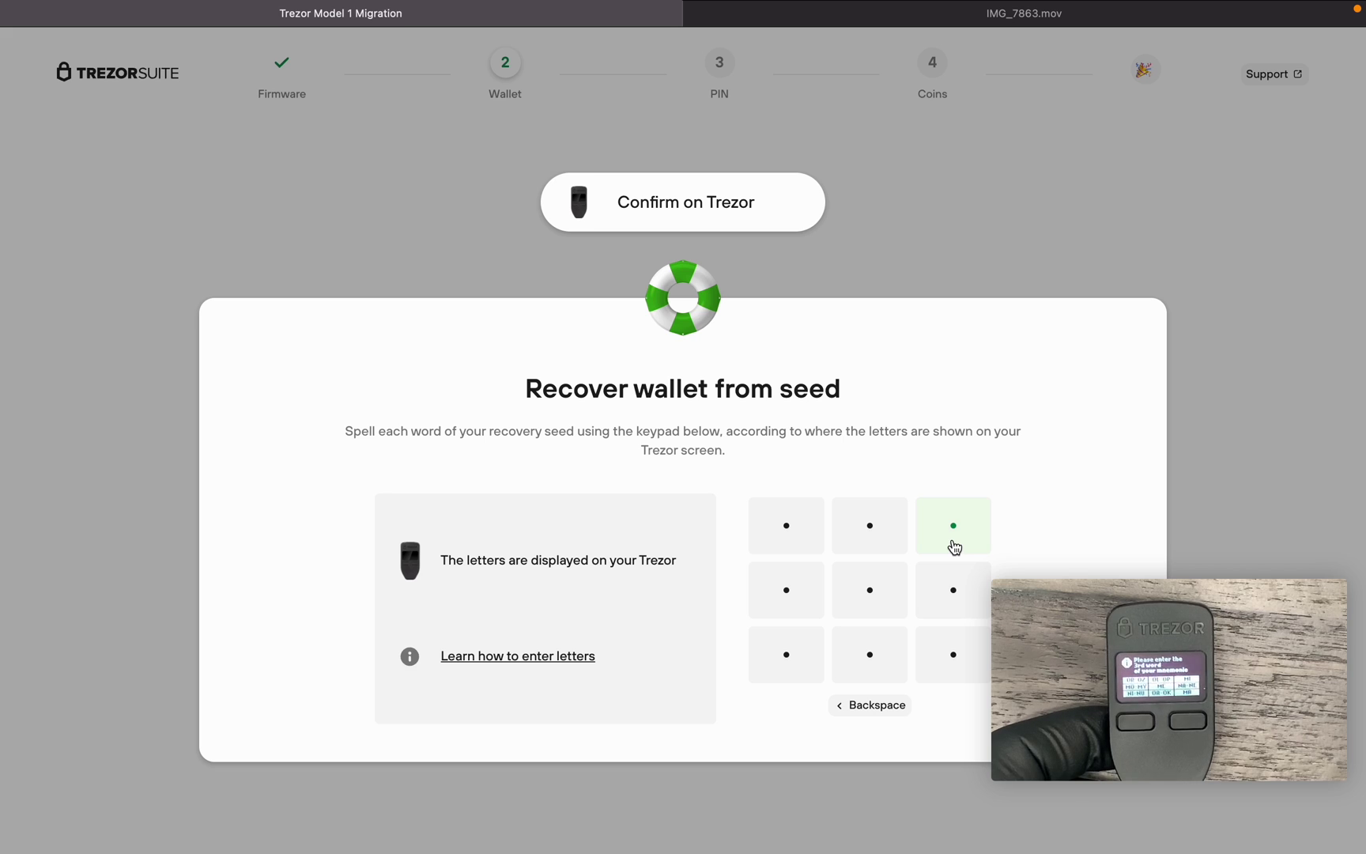
{"action": "left_click", "coordinate": [956, 656]}
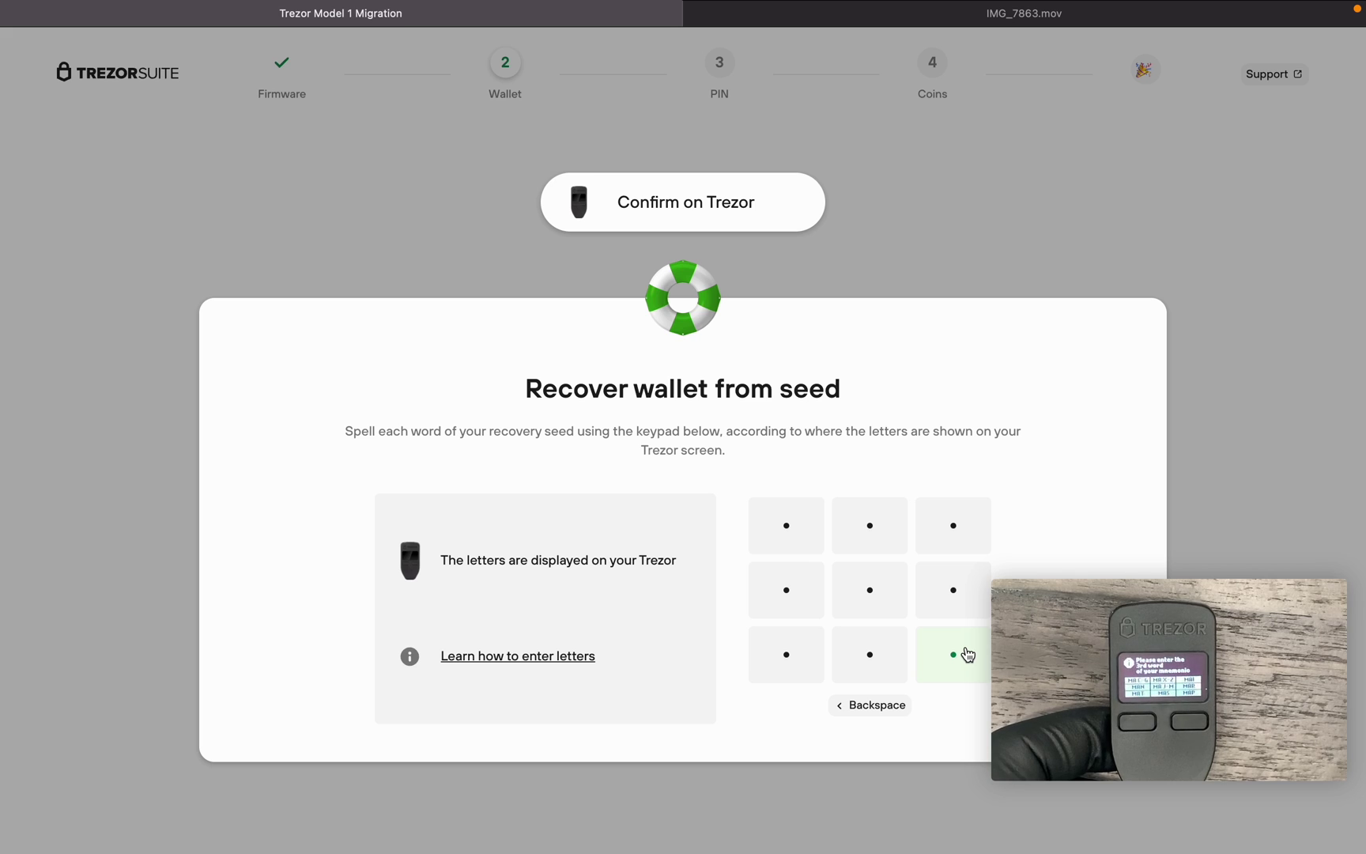
{"action": "mouse_move", "coordinate": [1296, 473]}
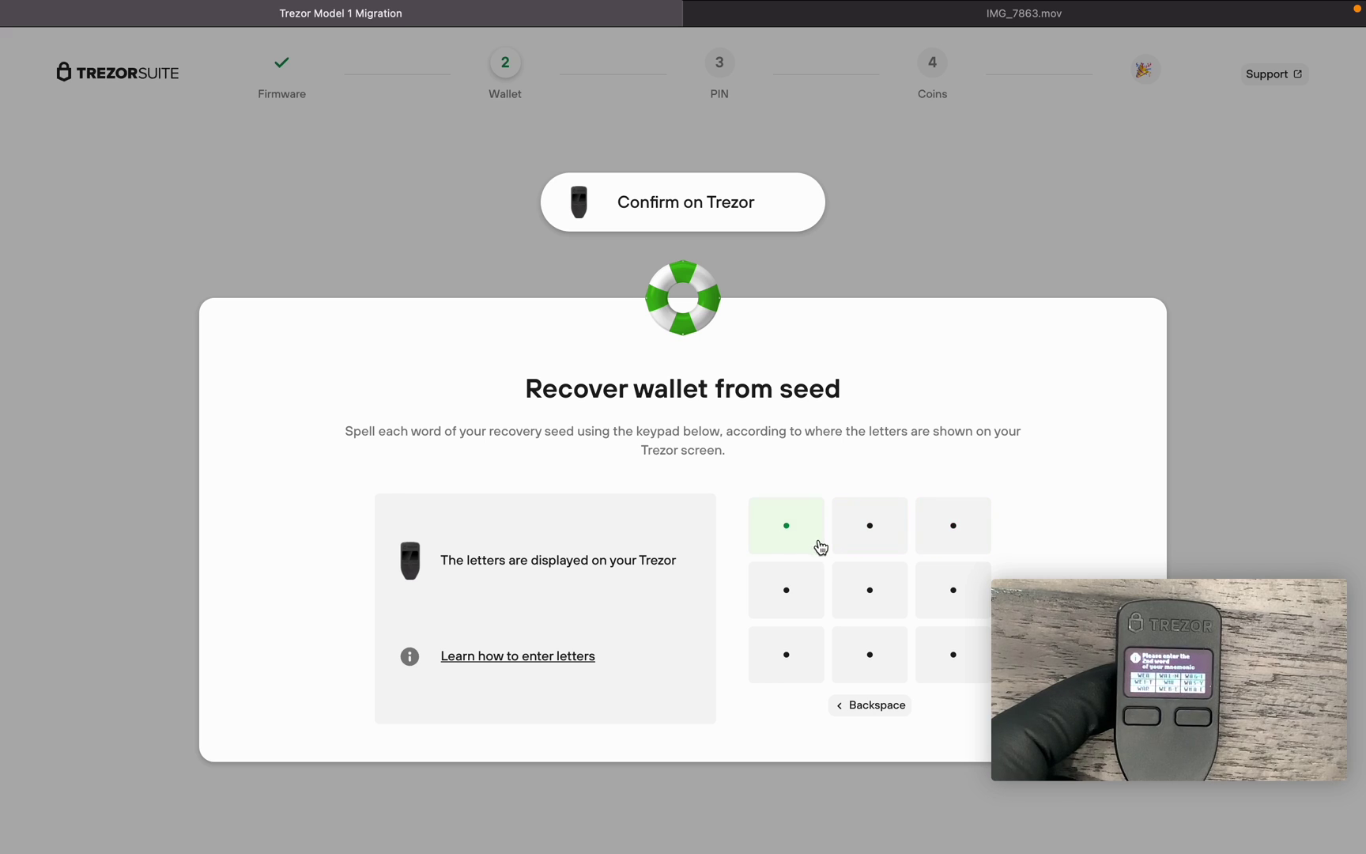
- Complete the pending seed word and spell the third word on the keypad
{"action": "left_click", "coordinate": [960, 589]}
{"action": "left_click", "coordinate": [952, 595]}
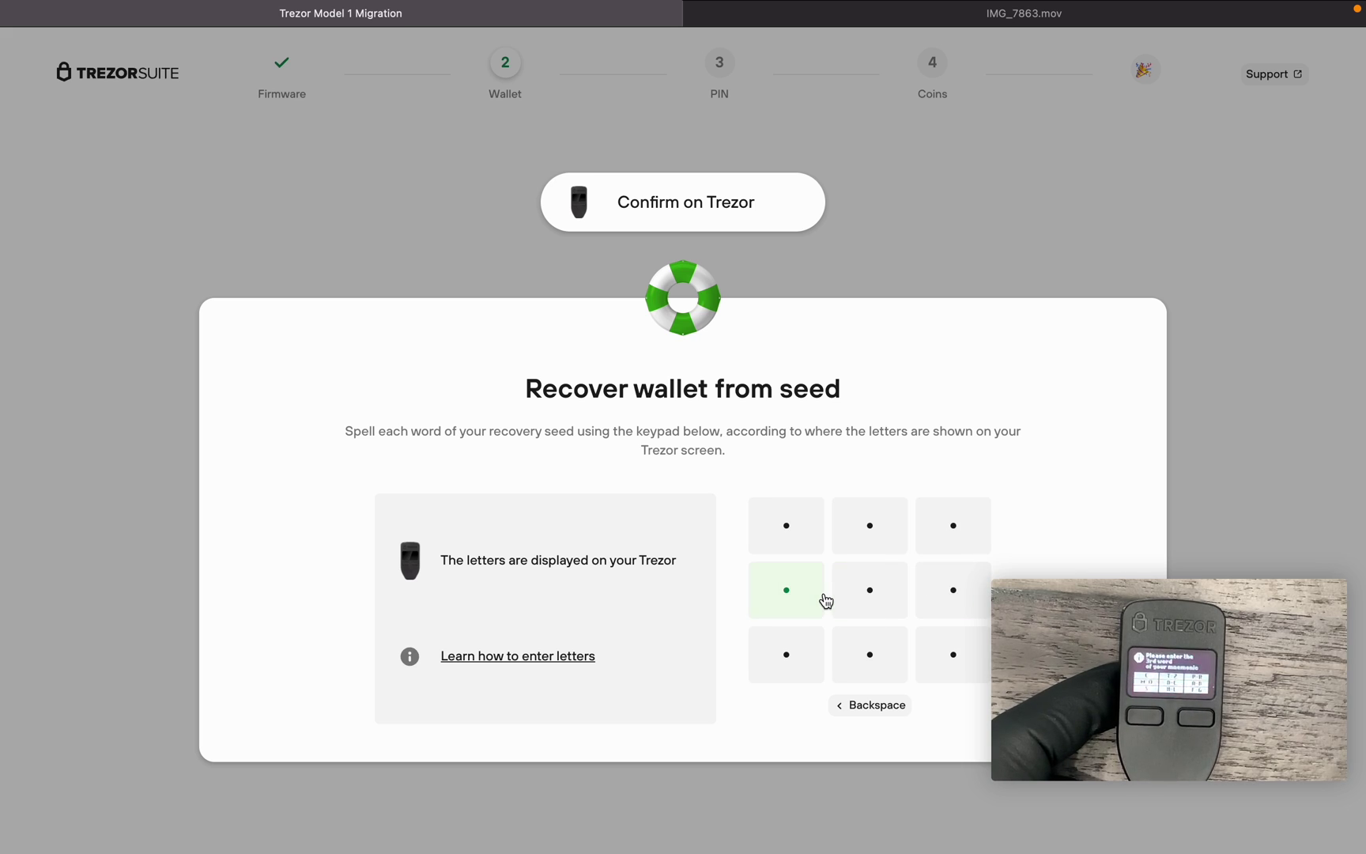
{"action": "left_click", "coordinate": [840, 587]}
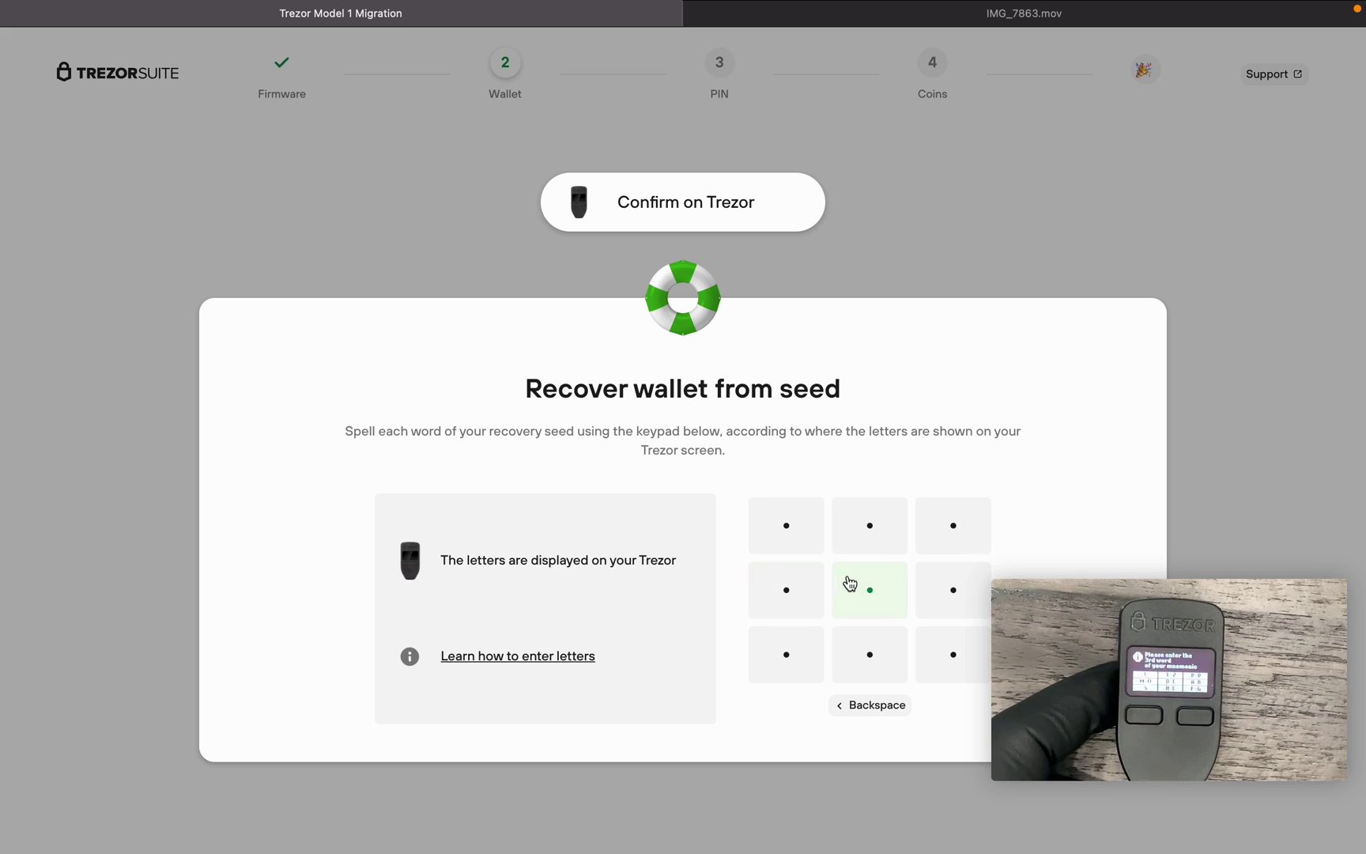
{"action": "left_click", "coordinate": [950, 594]}
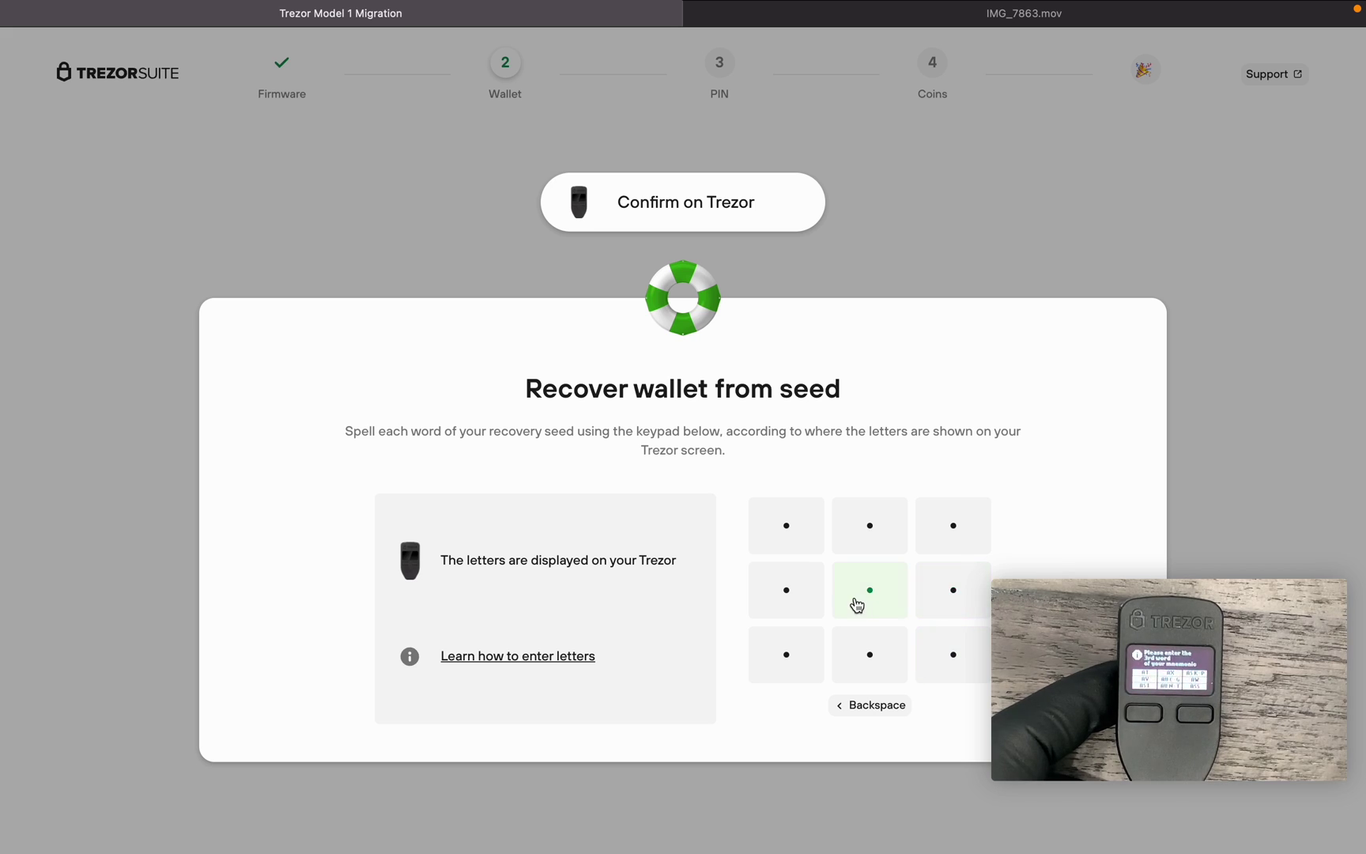
{"action": "left_click", "coordinate": [805, 599]}
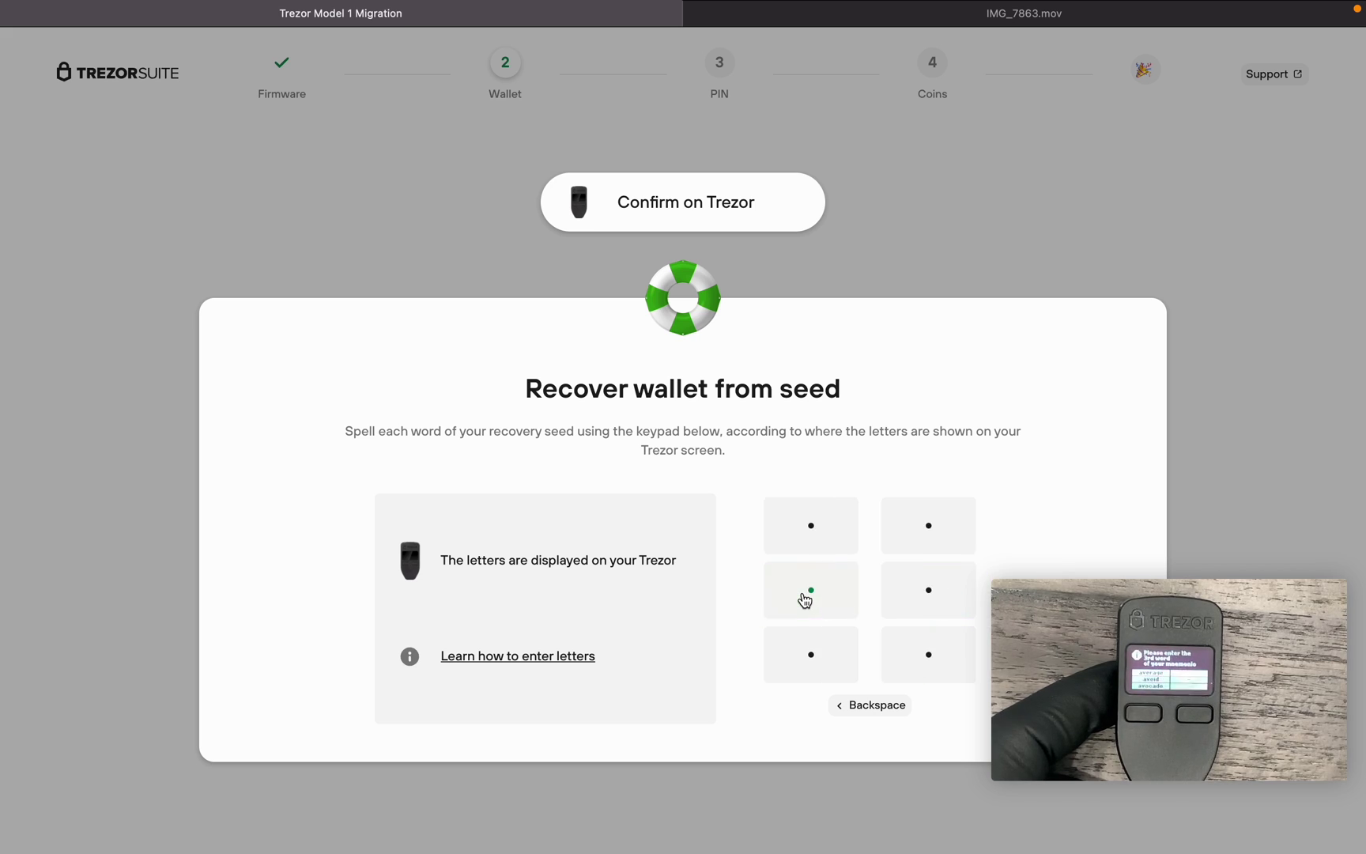
{"action": "left_click", "coordinate": [810, 537]}
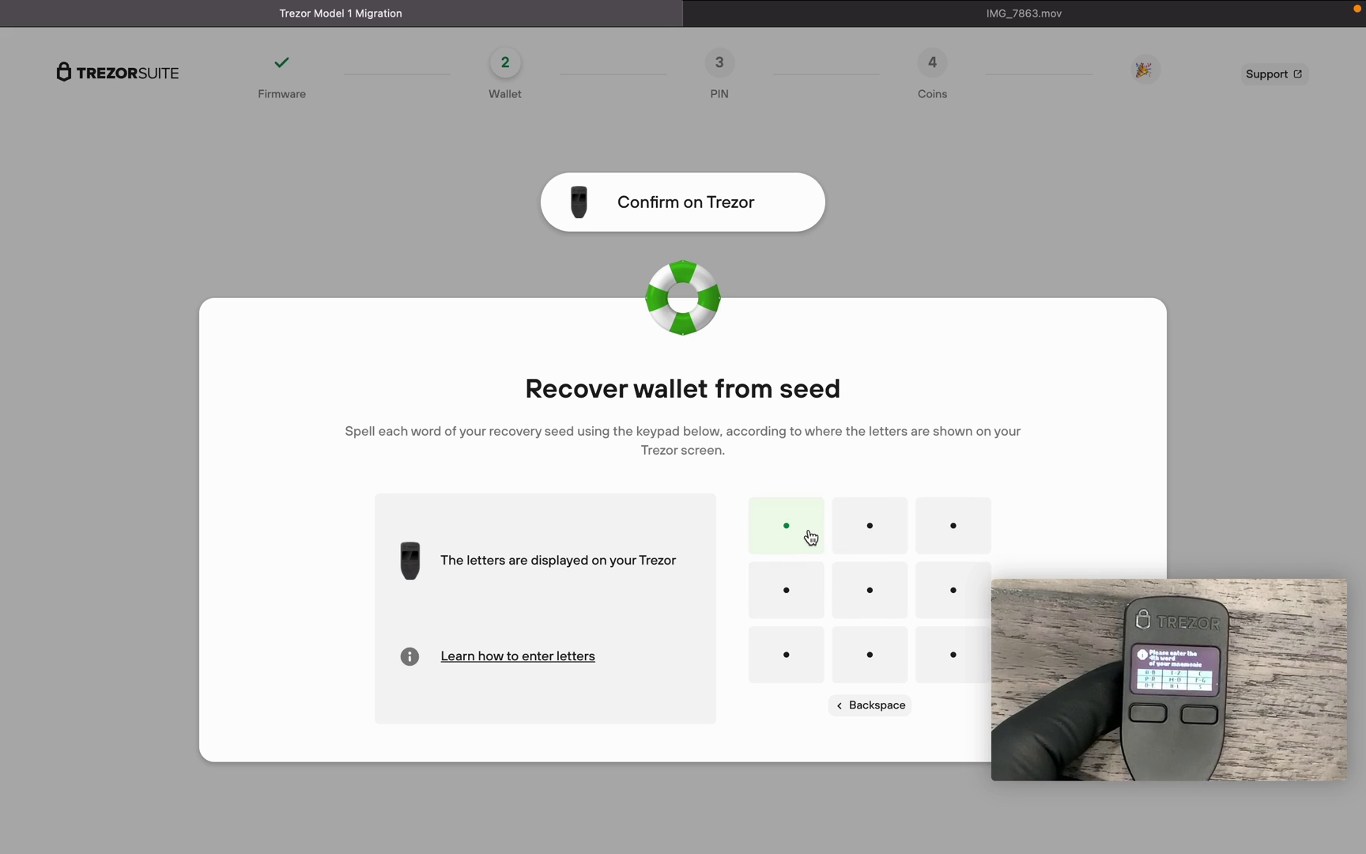
- Spell the fourth and fifth seed words on the keypad
{"action": "left_click", "coordinate": [877, 589]}
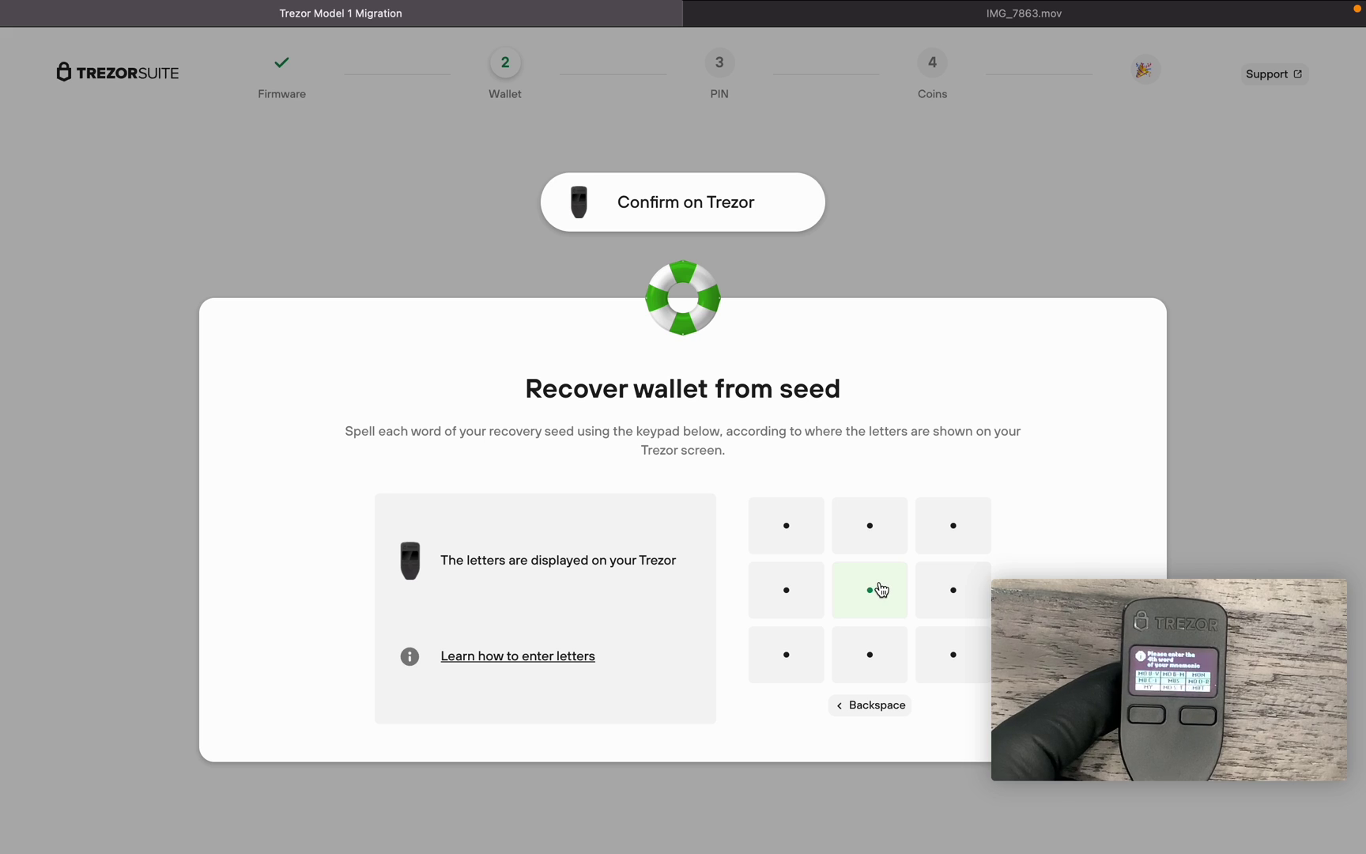
{"action": "left_click", "coordinate": [786, 592]}
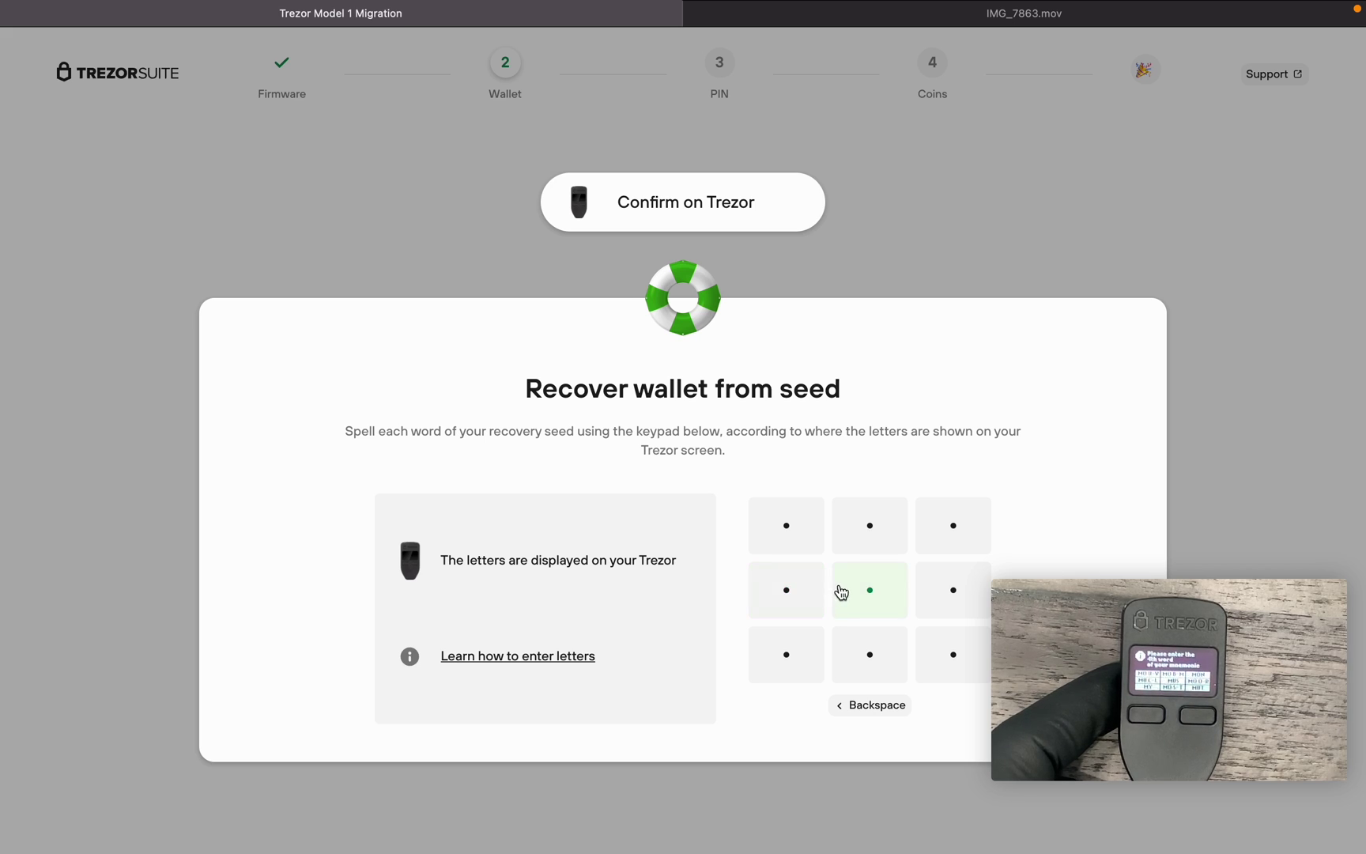
{"action": "left_click", "coordinate": [868, 654]}
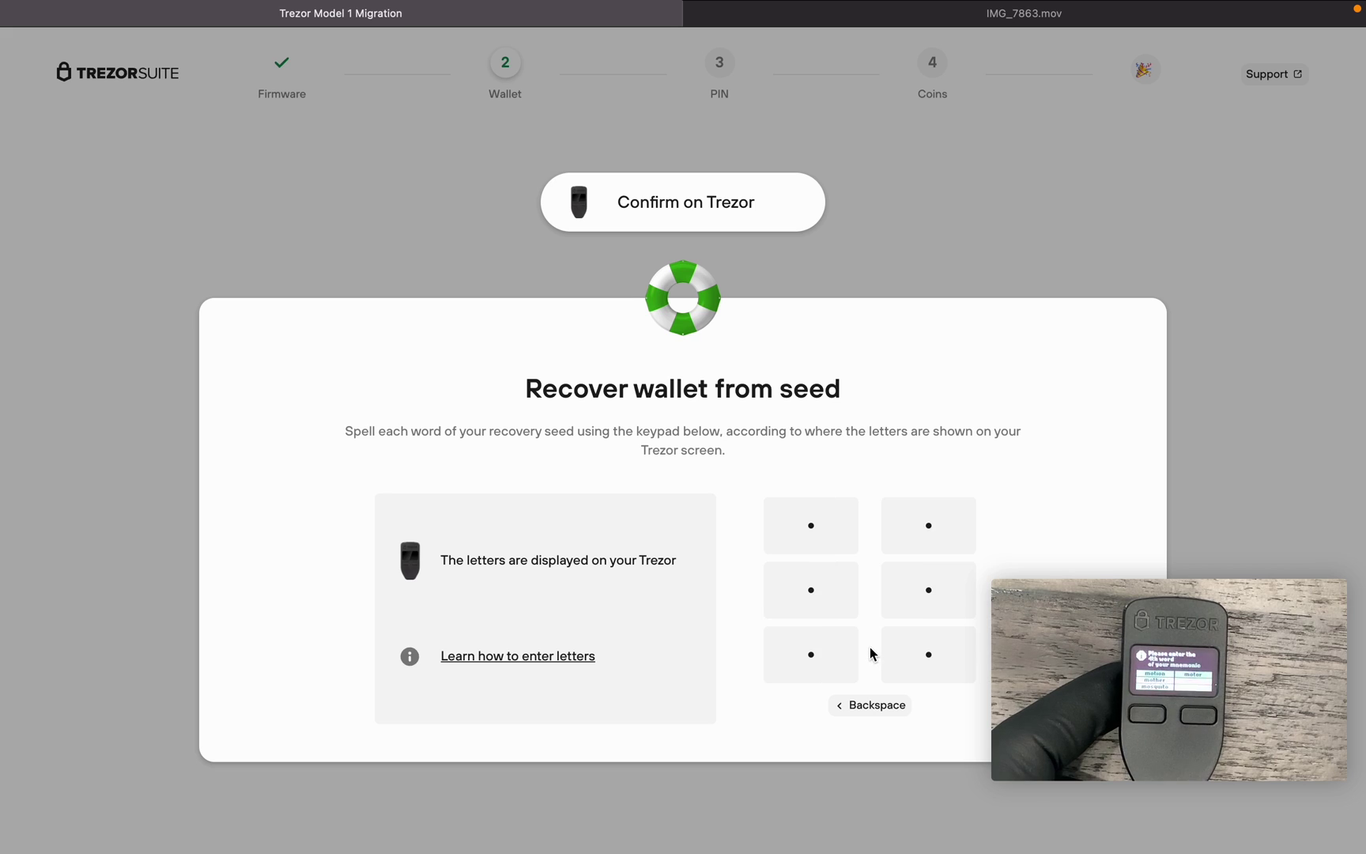
{"action": "left_click", "coordinate": [807, 613]}
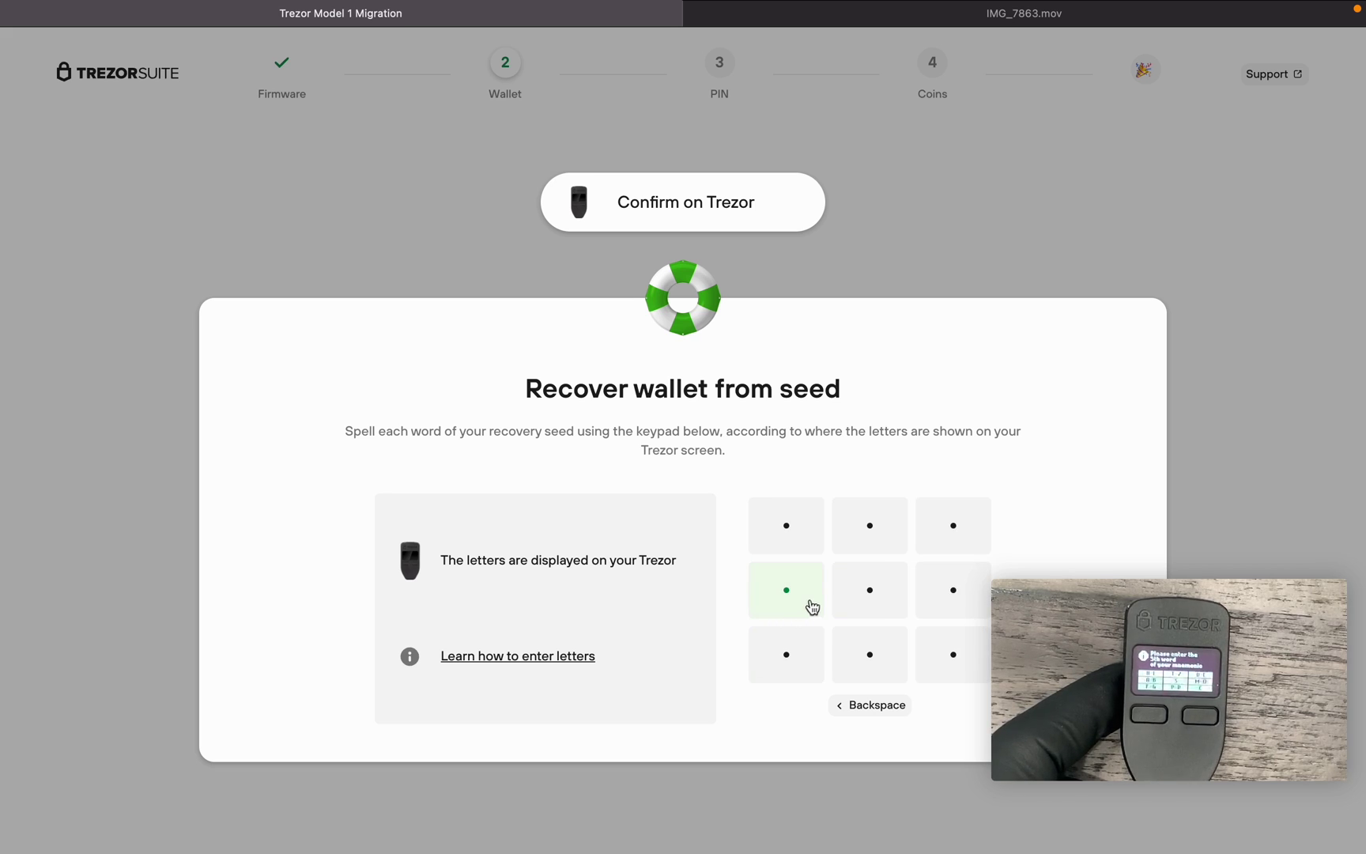
{"action": "left_click", "coordinate": [780, 581]}
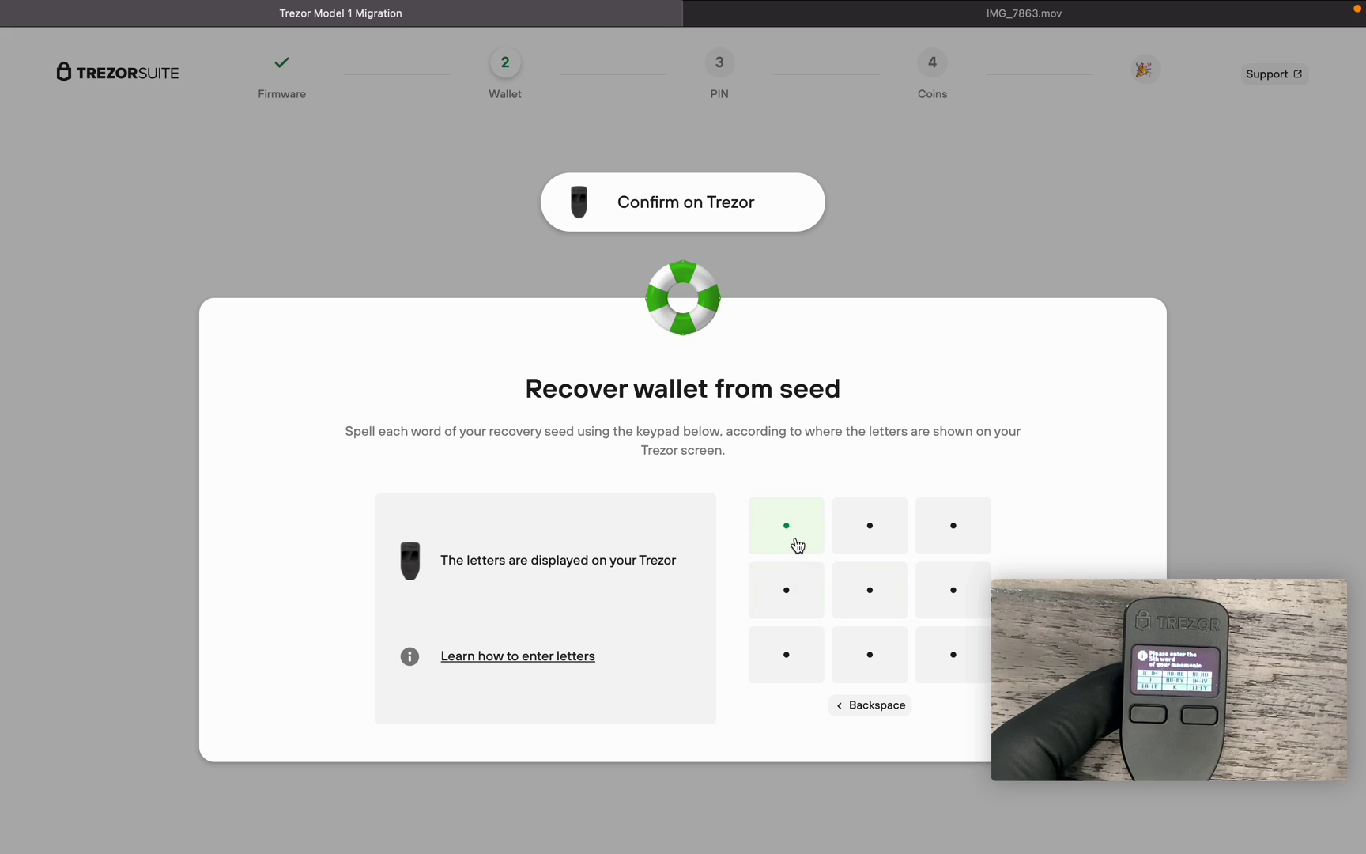
{"action": "left_click", "coordinate": [798, 546]}
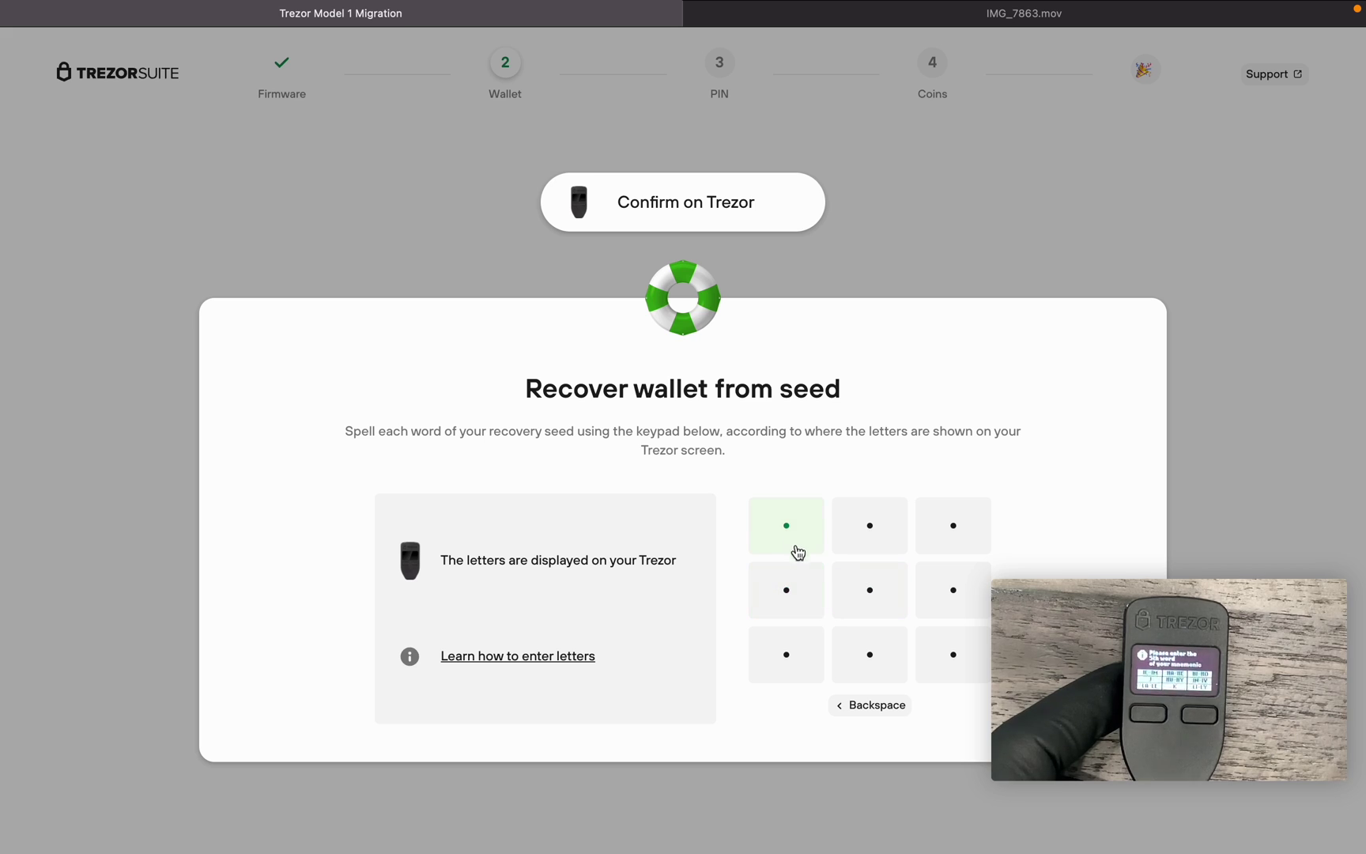
{"action": "left_click", "coordinate": [797, 652]}
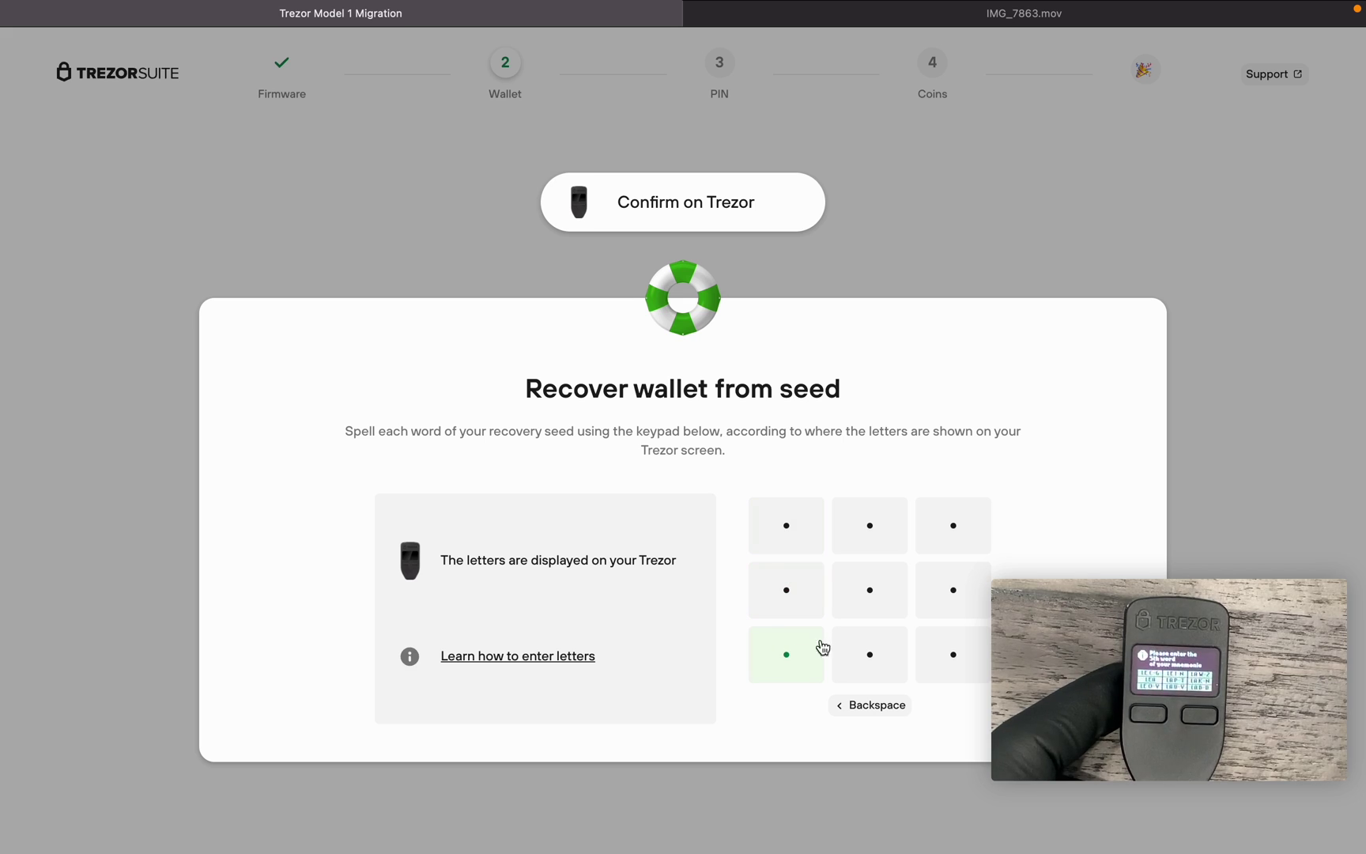
{"action": "left_click", "coordinate": [954, 542]}
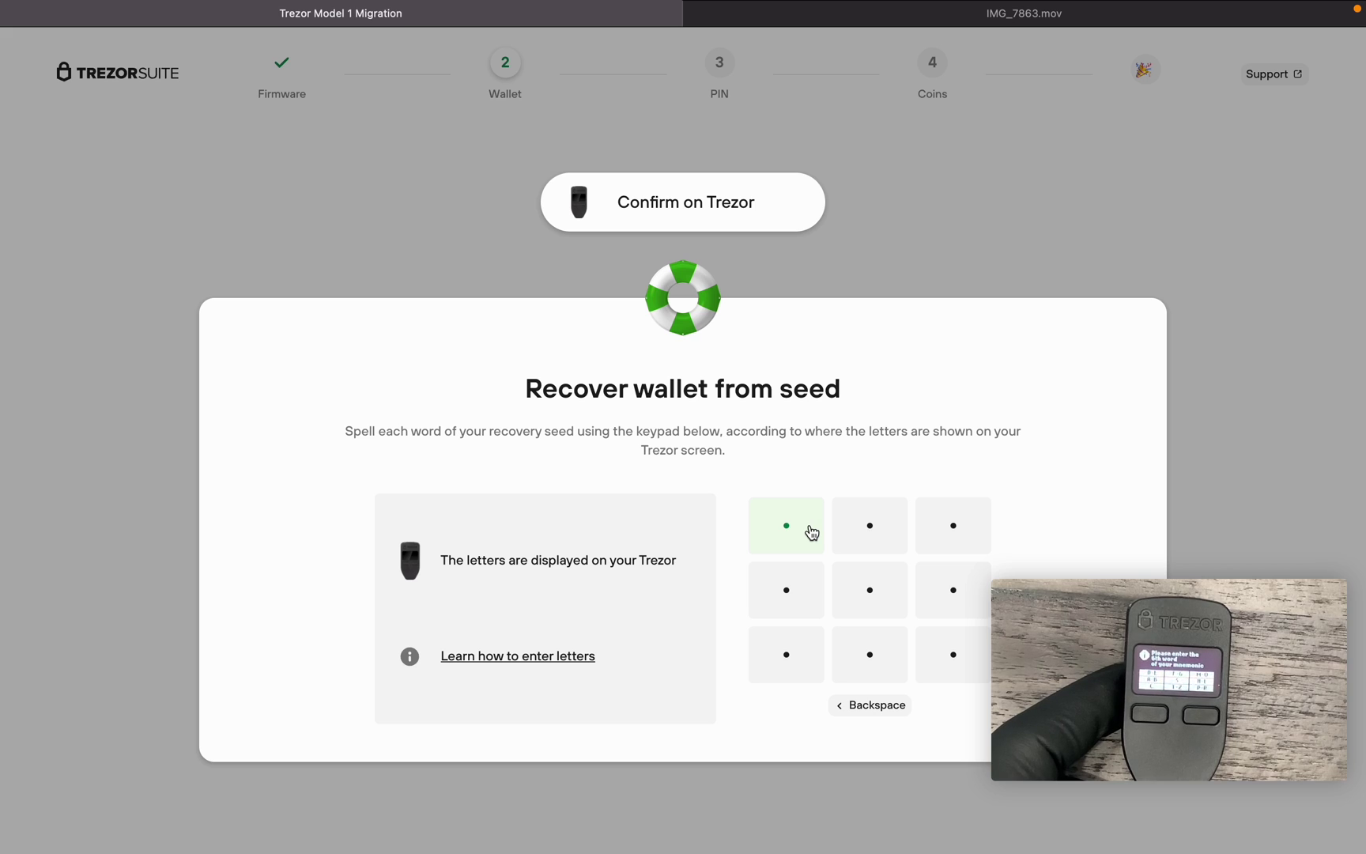
- Spell the sixth and seventh seed words
{"action": "left_click", "coordinate": [815, 533]}
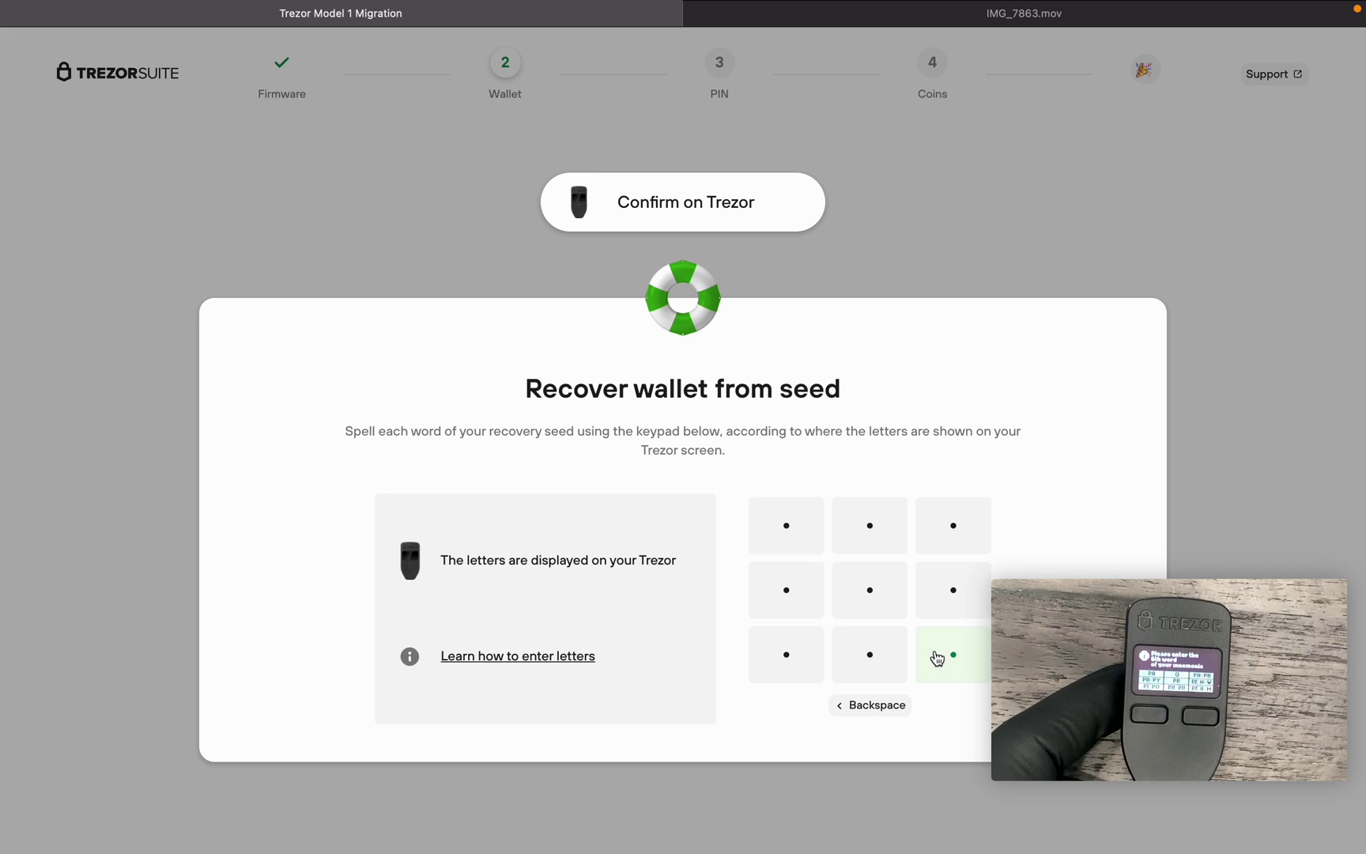
{"action": "left_click", "coordinate": [797, 542]}
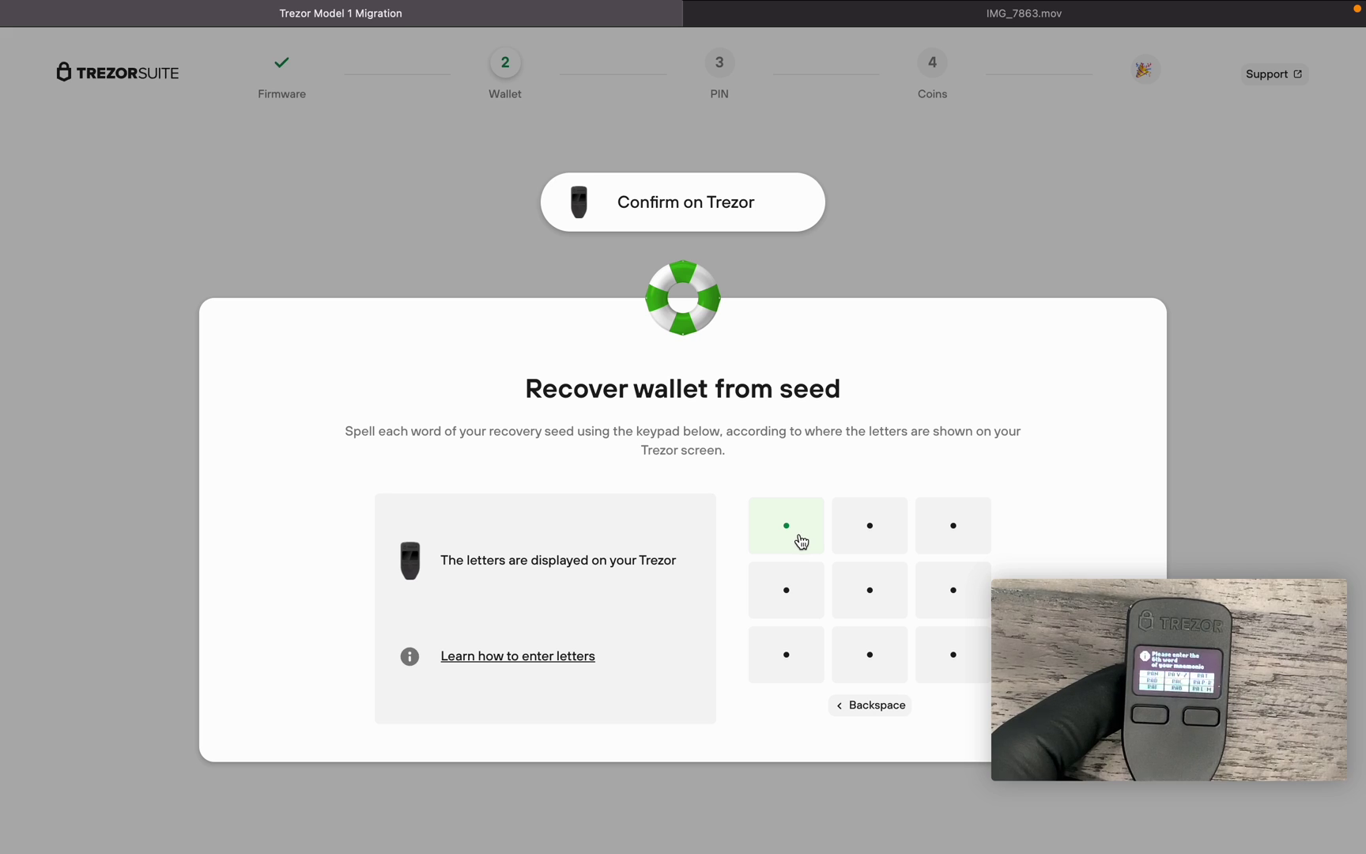
{"action": "left_click", "coordinate": [982, 577]}
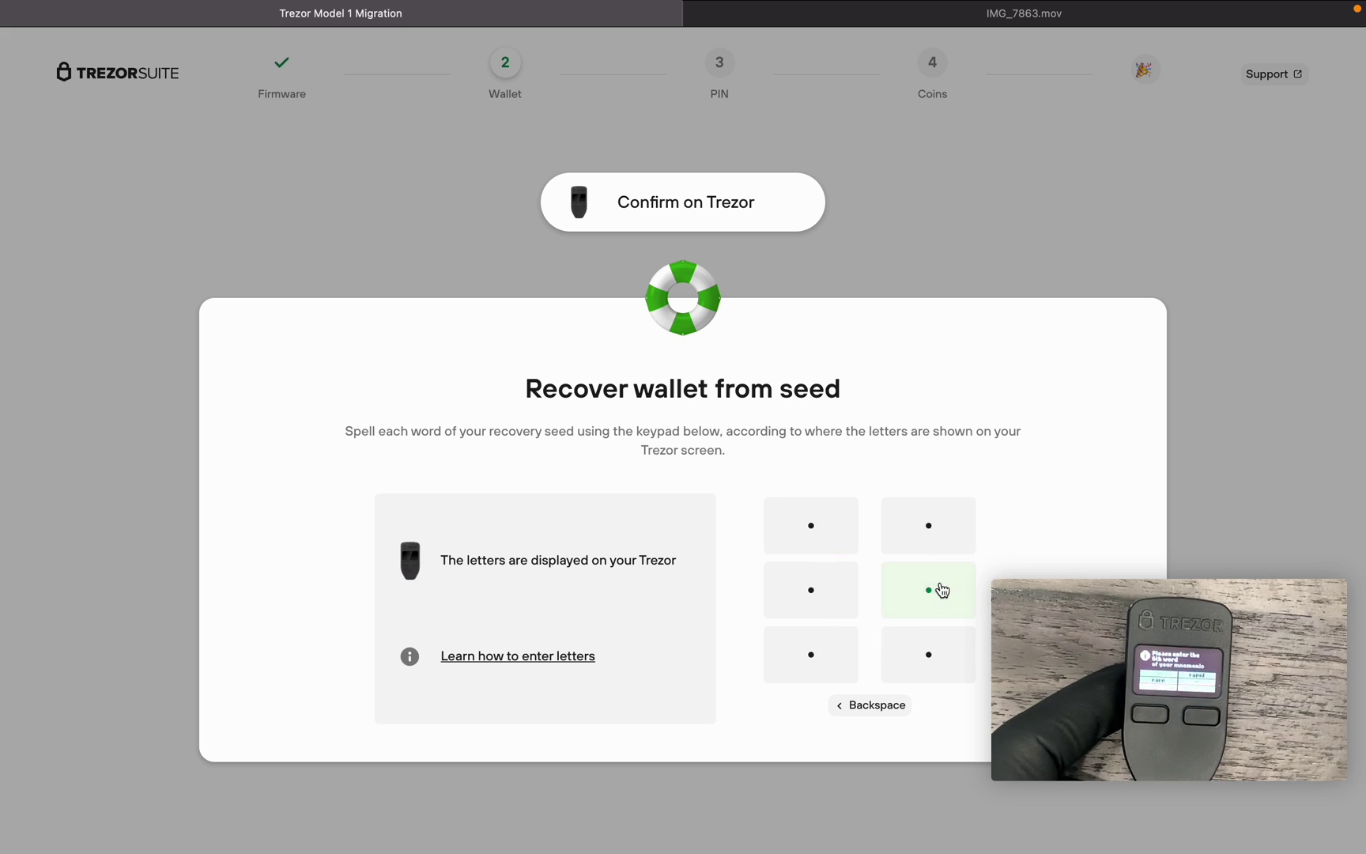
{"action": "left_click", "coordinate": [823, 603]}
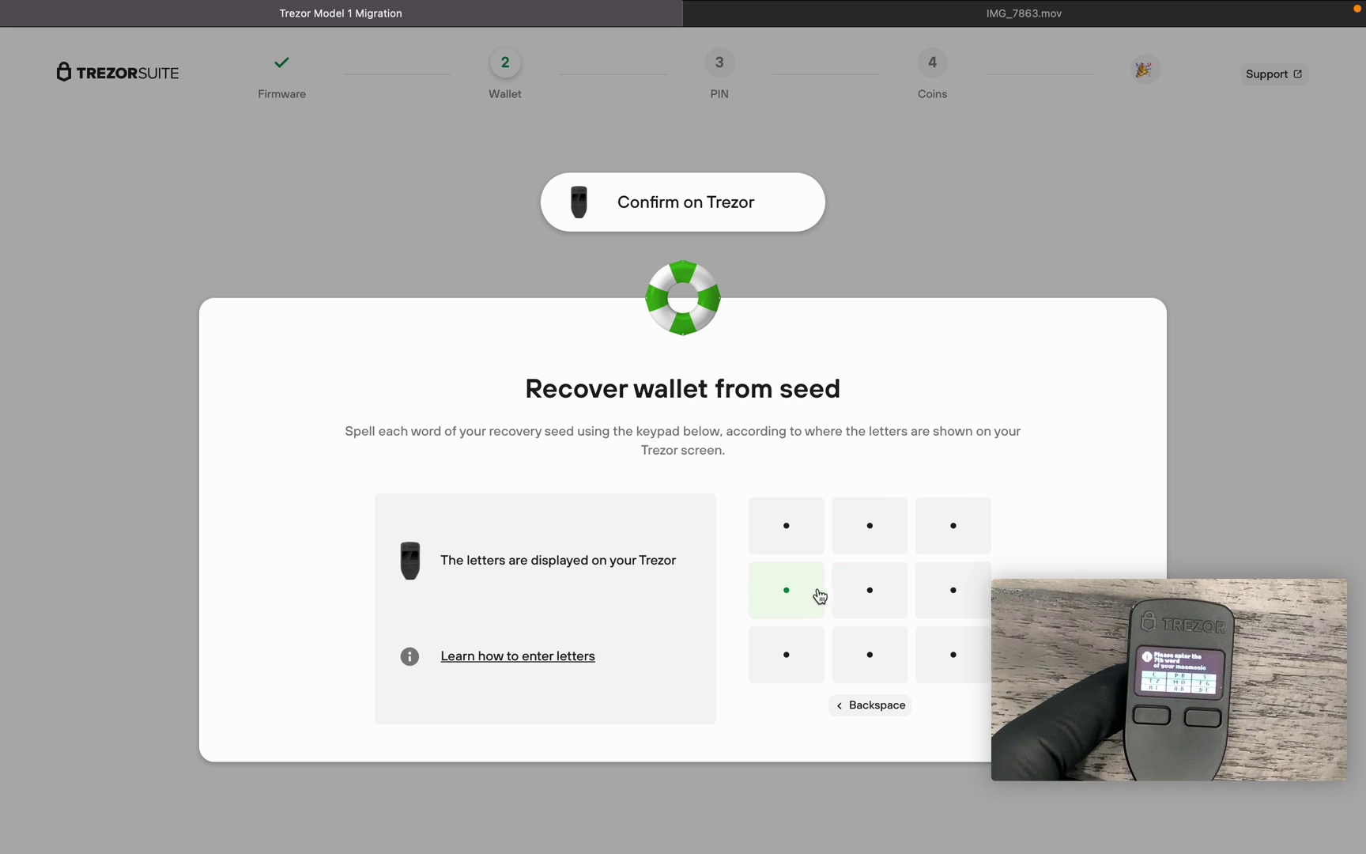
{"action": "mouse_move", "coordinate": [1305, 492]}
{"action": "mouse_move", "coordinate": [1206, 747]}
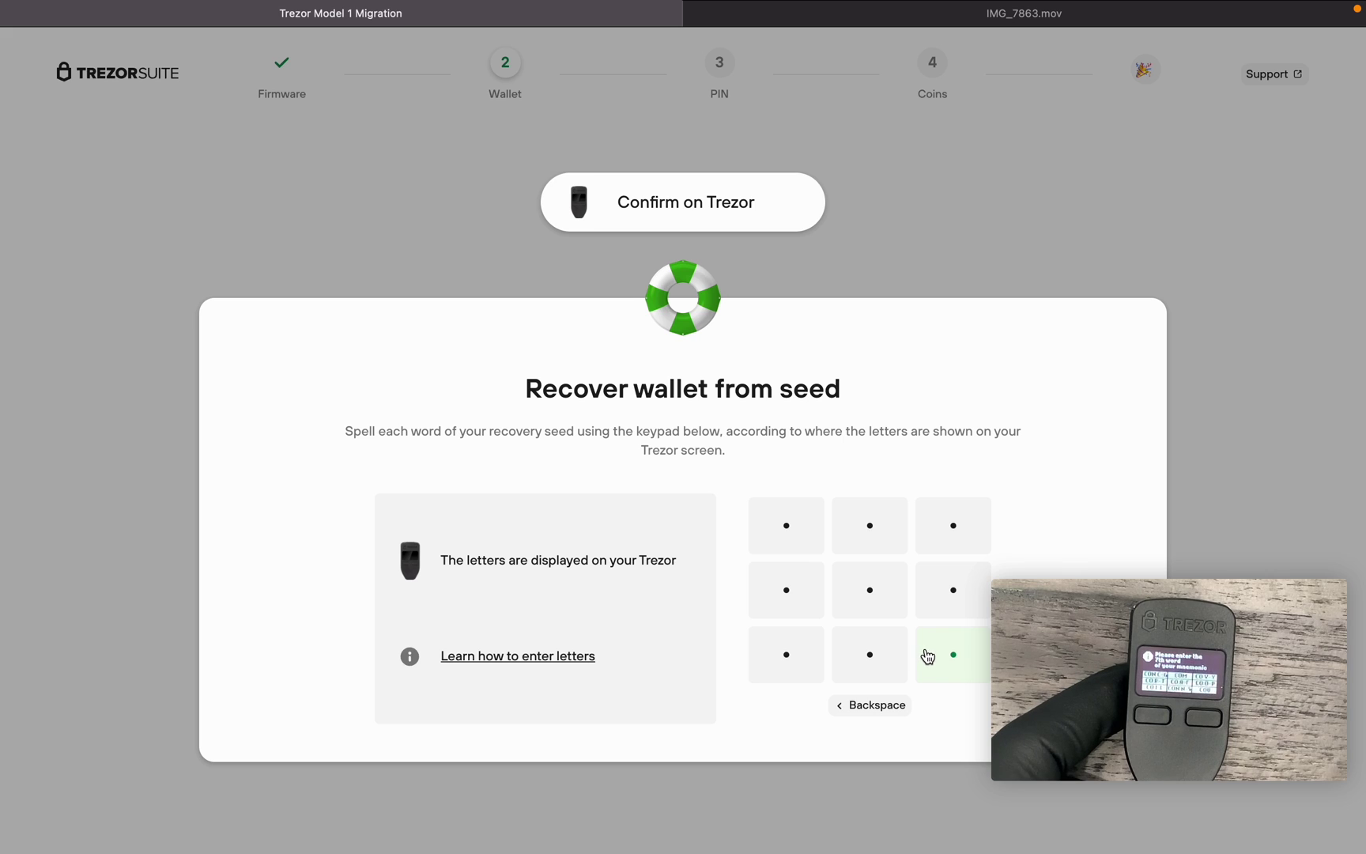
{"action": "left_click", "coordinate": [902, 640]}
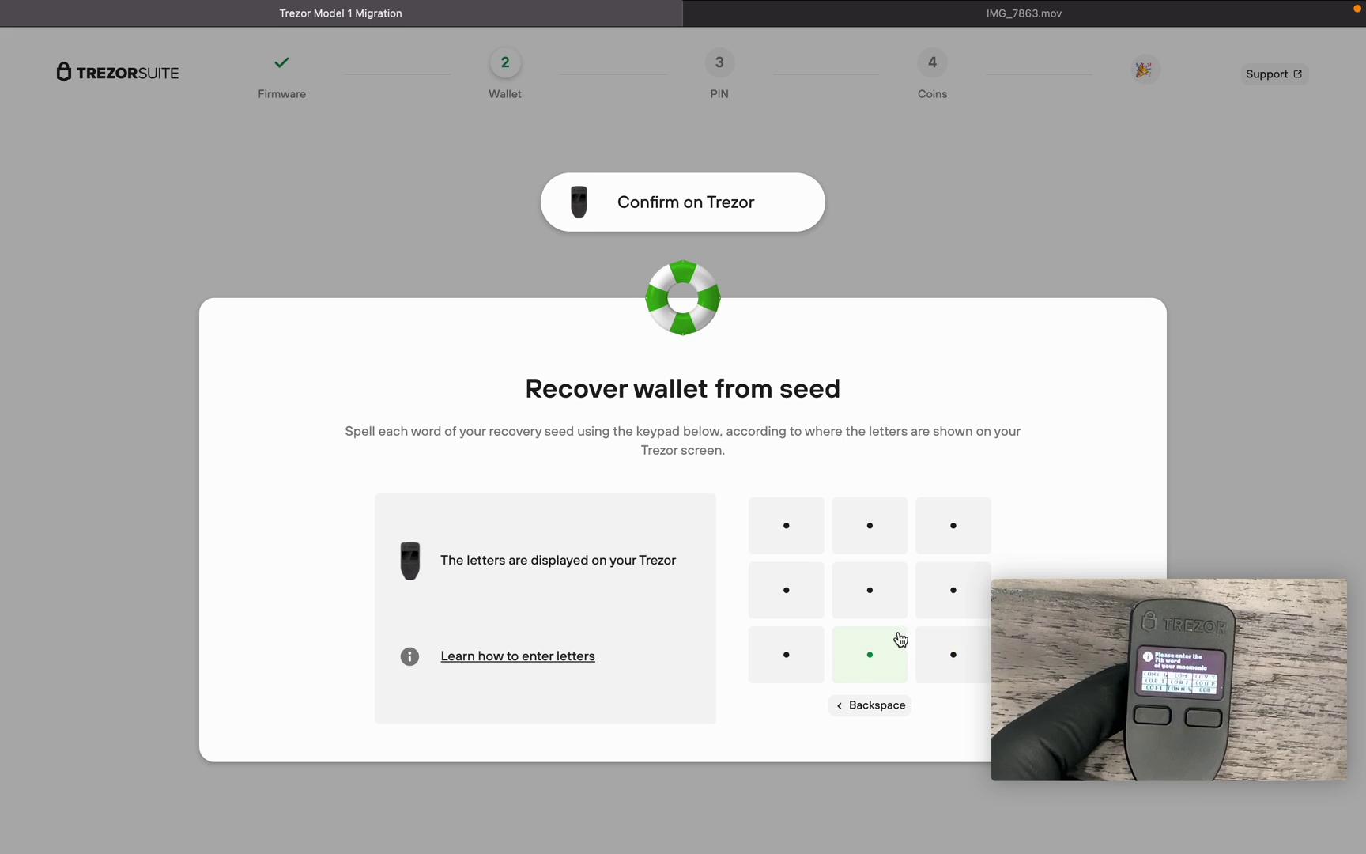
{"action": "left_click", "coordinate": [881, 544]}
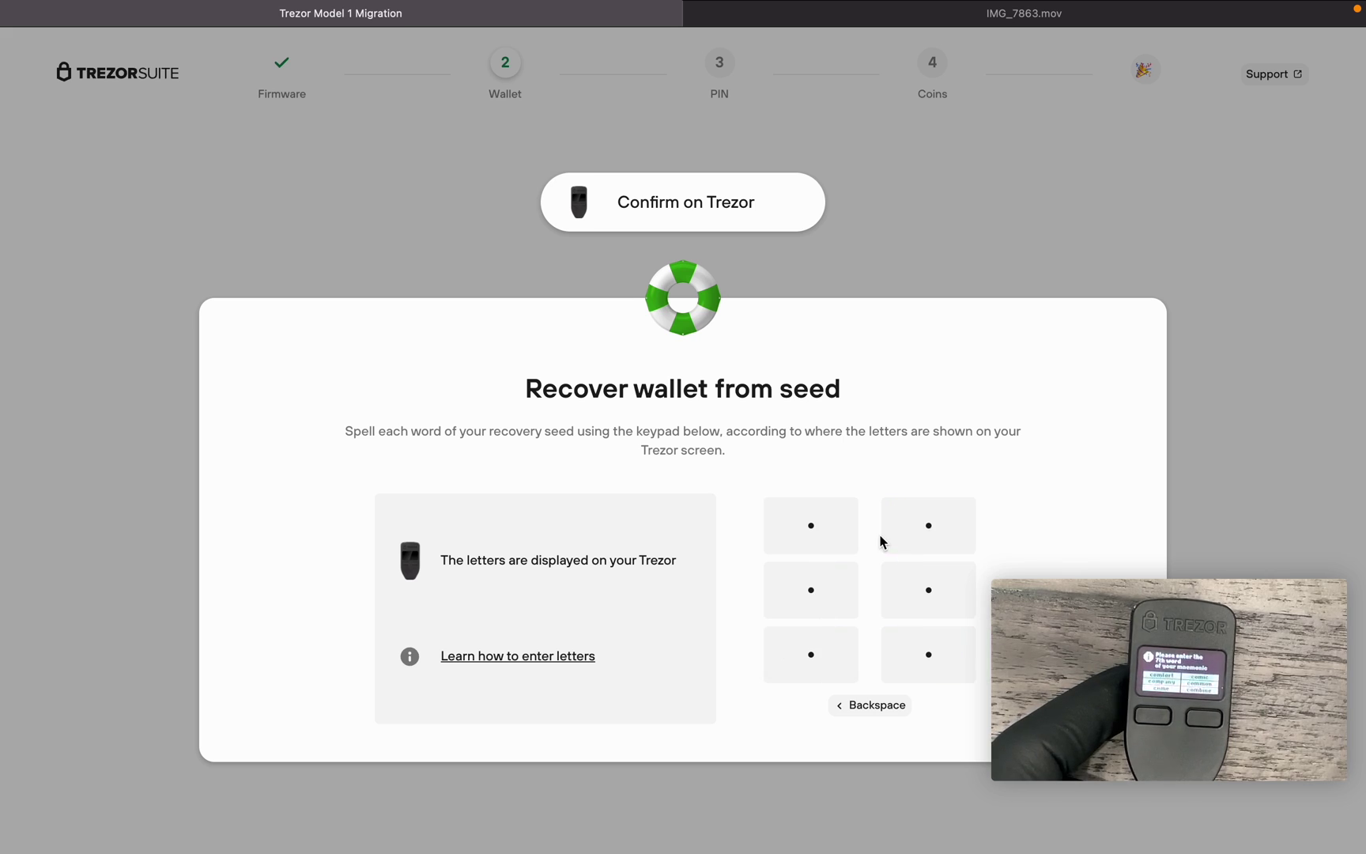
{"action": "left_click", "coordinate": [942, 595]}
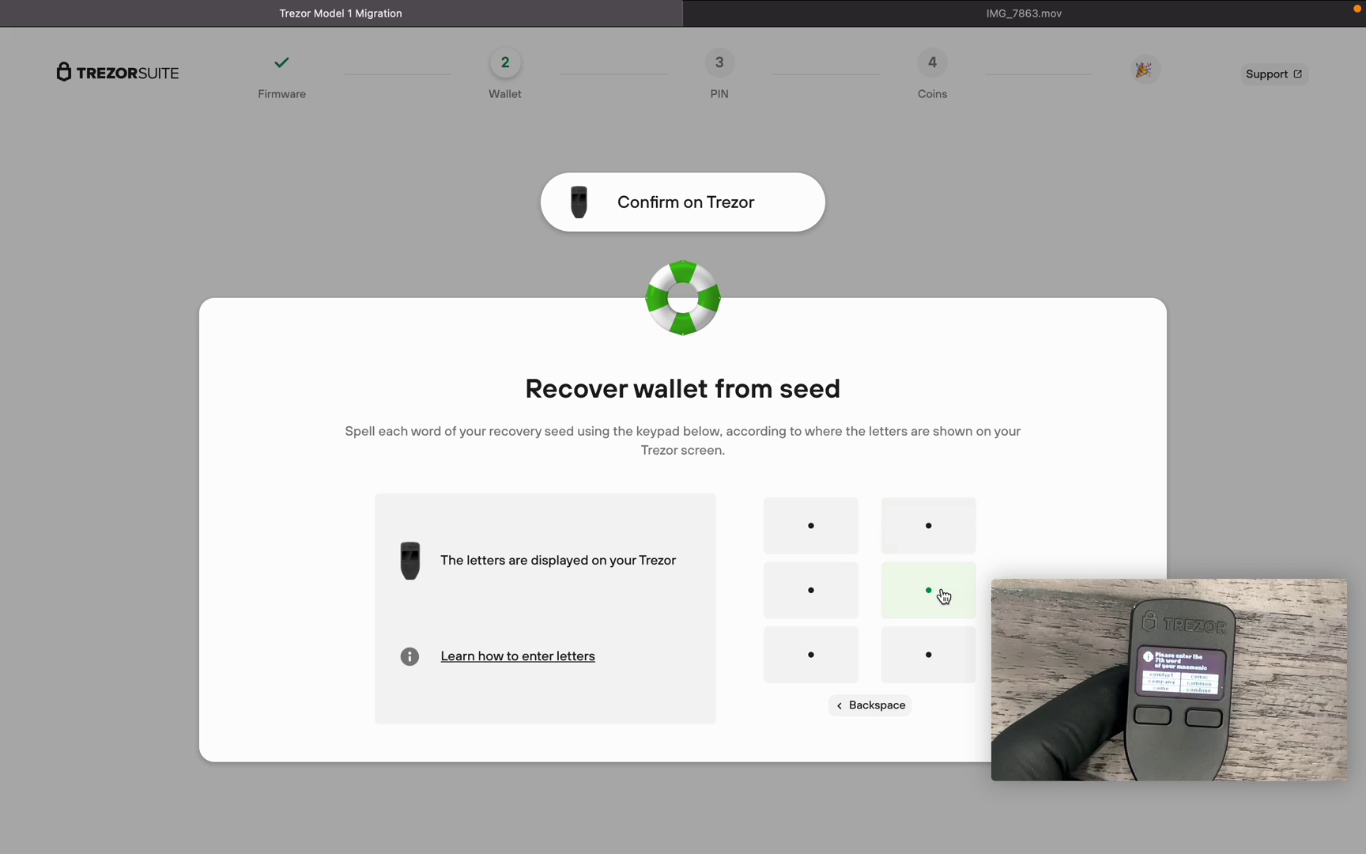
{"action": "left_click", "coordinate": [922, 653]}
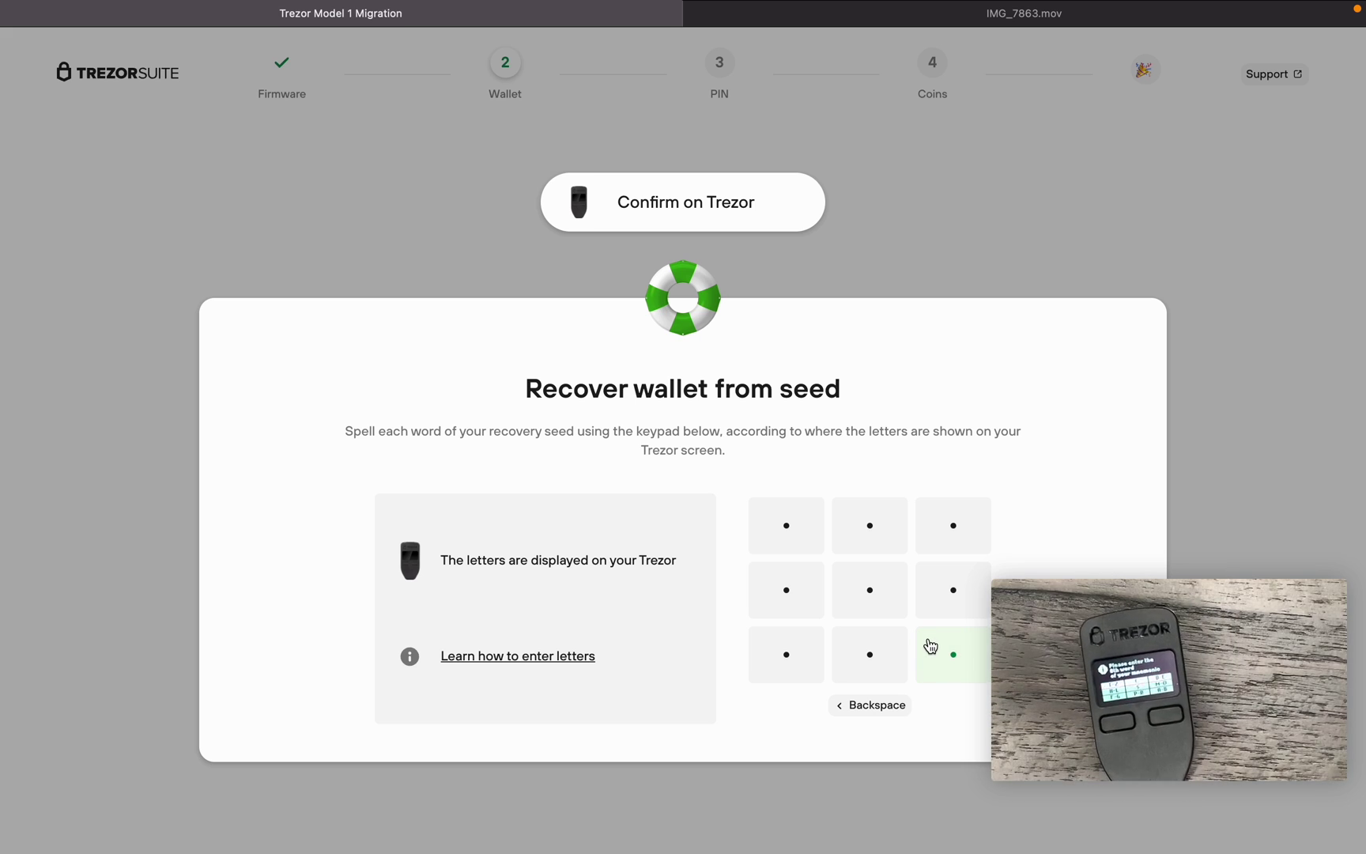
- Spell the eighth seed word and the one after it
{"action": "left_click", "coordinate": [884, 640]}
{"action": "left_click", "coordinate": [789, 542]}
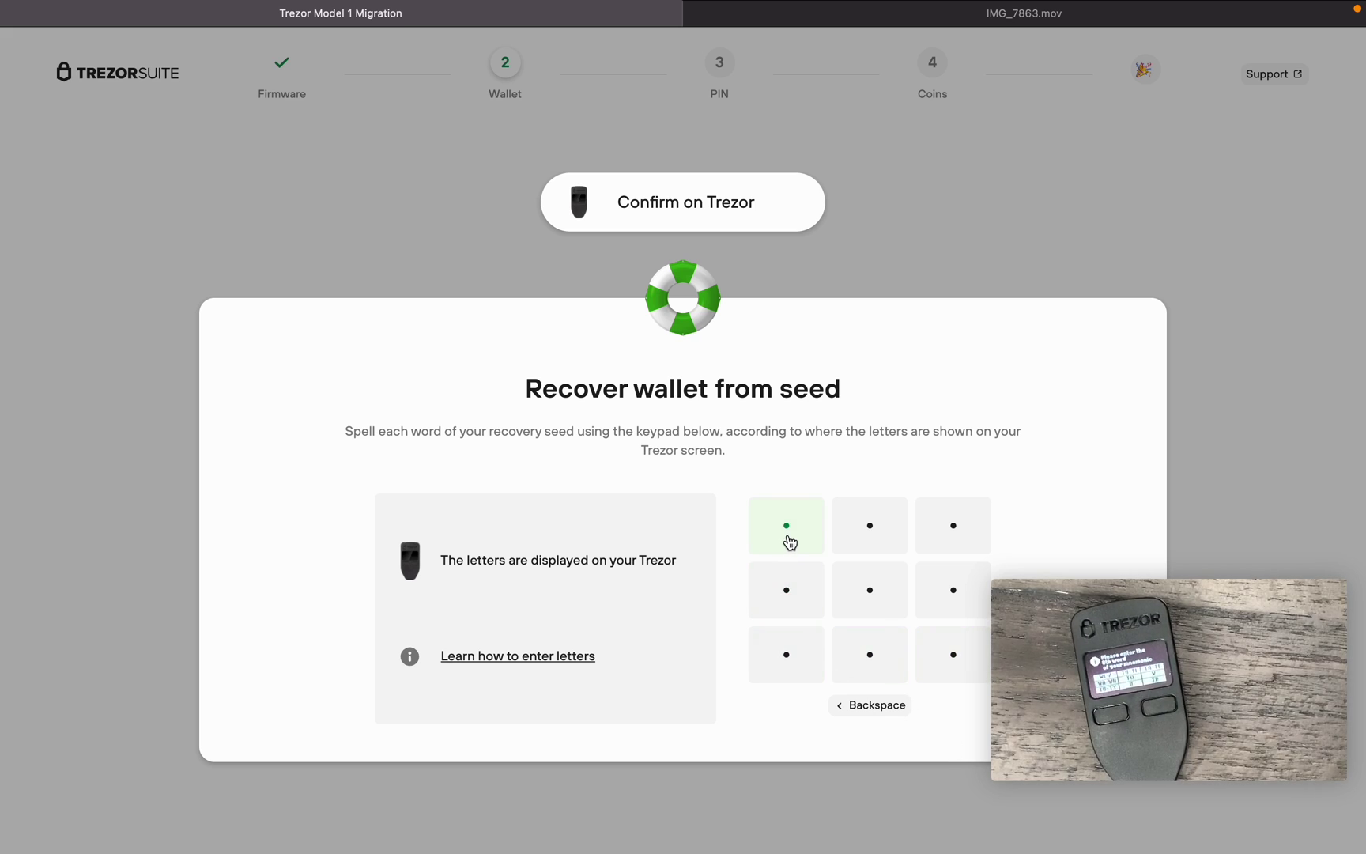
{"action": "left_click", "coordinate": [878, 594]}
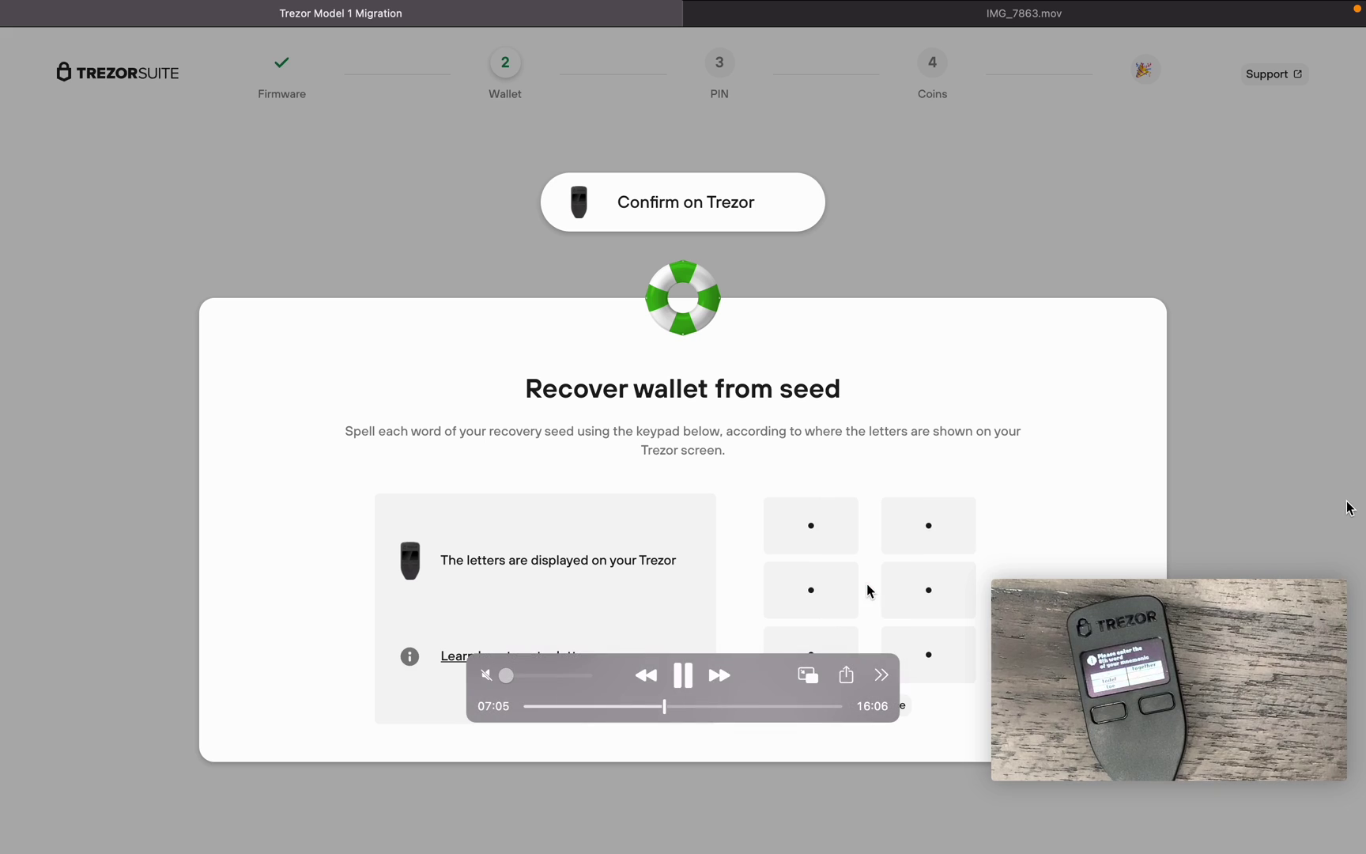
{"action": "mouse_move", "coordinate": [1236, 692]}
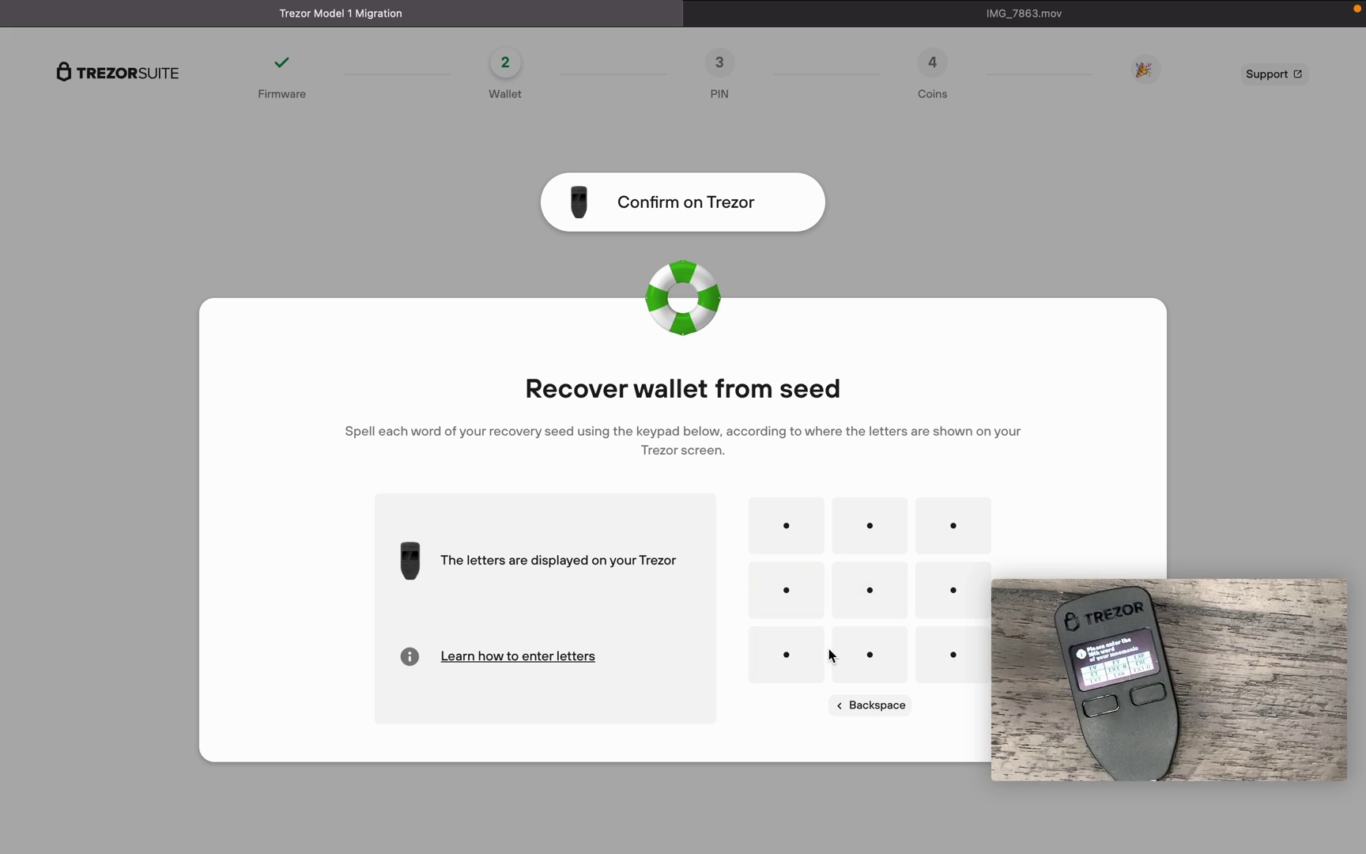
{"action": "left_click", "coordinate": [966, 608]}
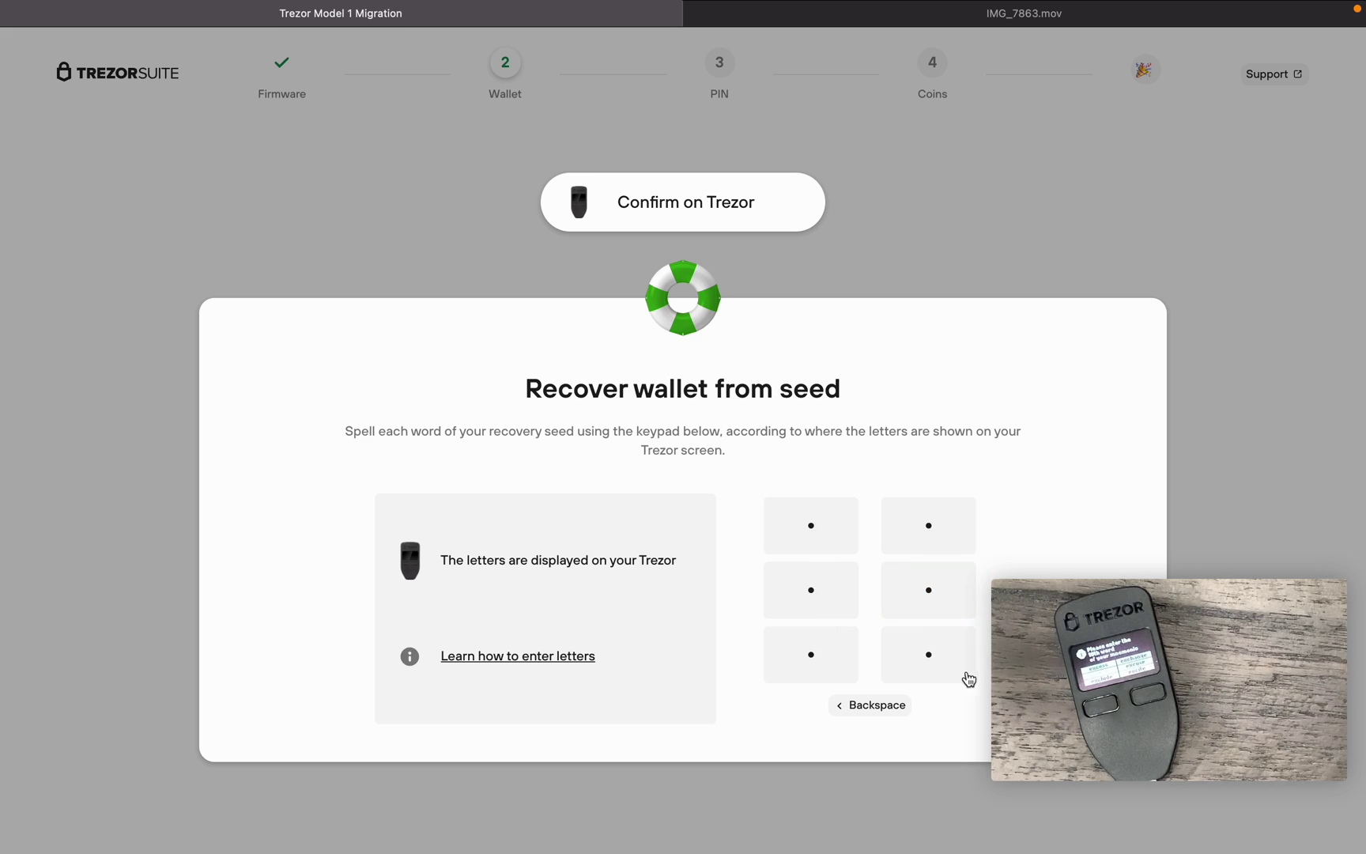
{"action": "left_click", "coordinate": [931, 669]}
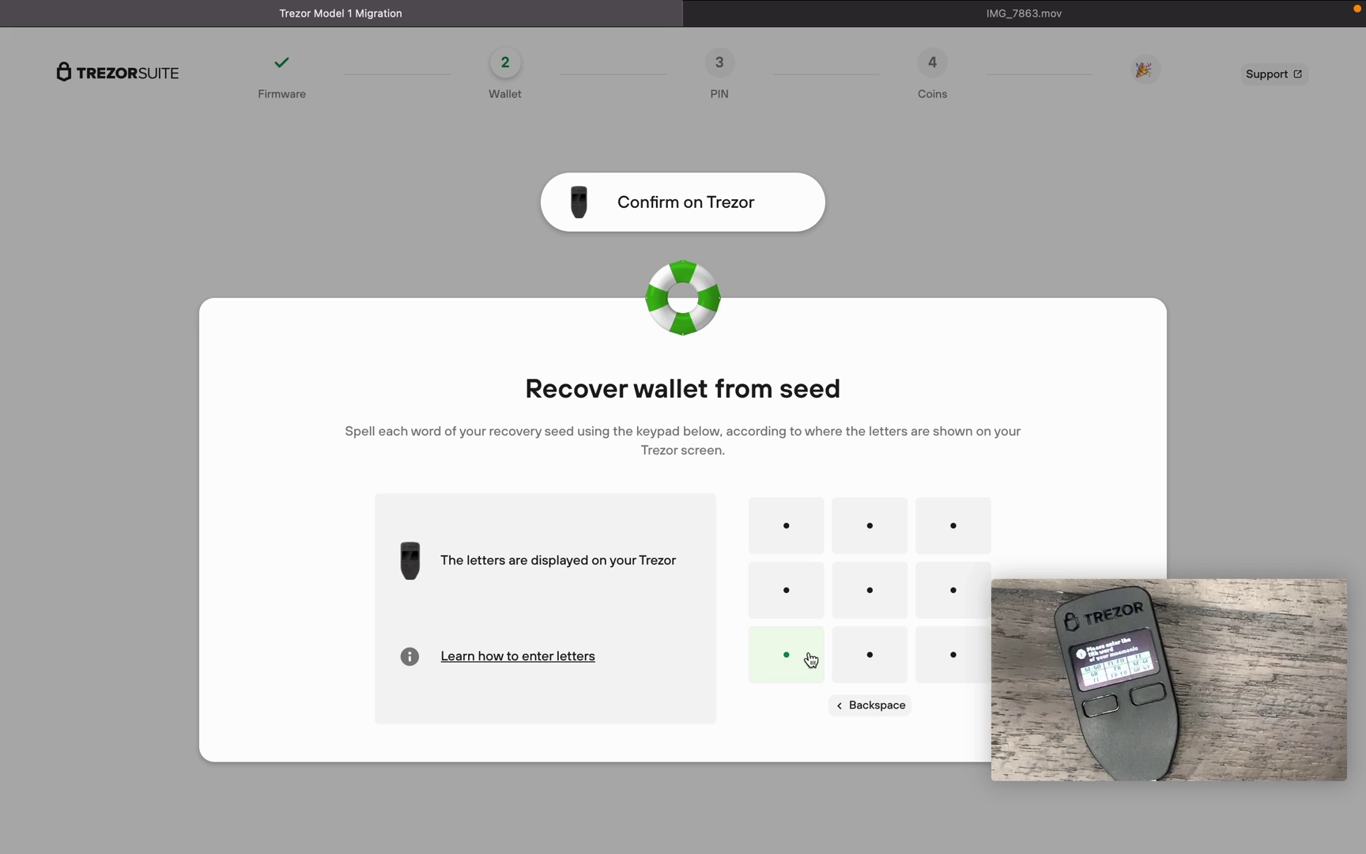
{"action": "left_click", "coordinate": [951, 528]}
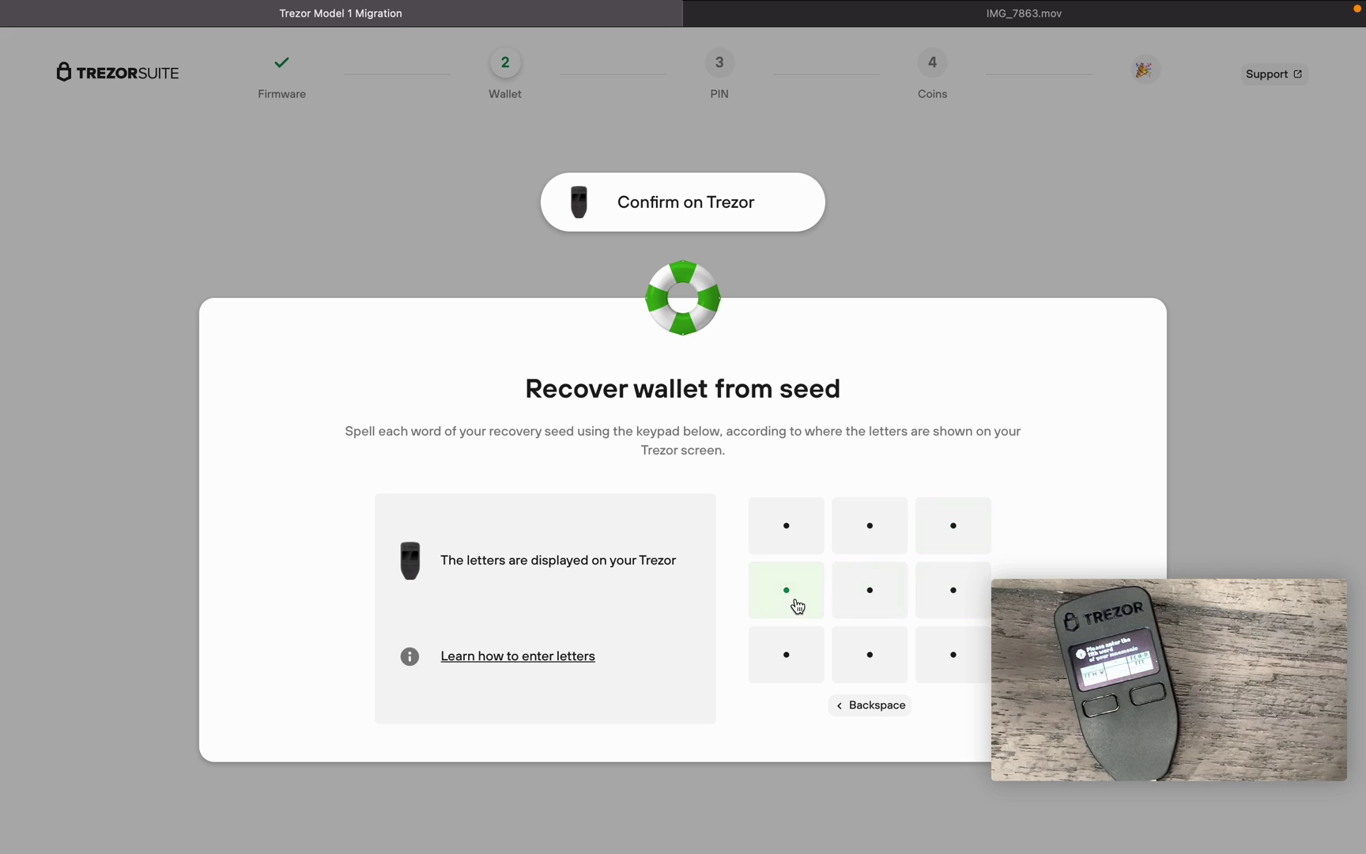
{"action": "left_click", "coordinate": [796, 604]}
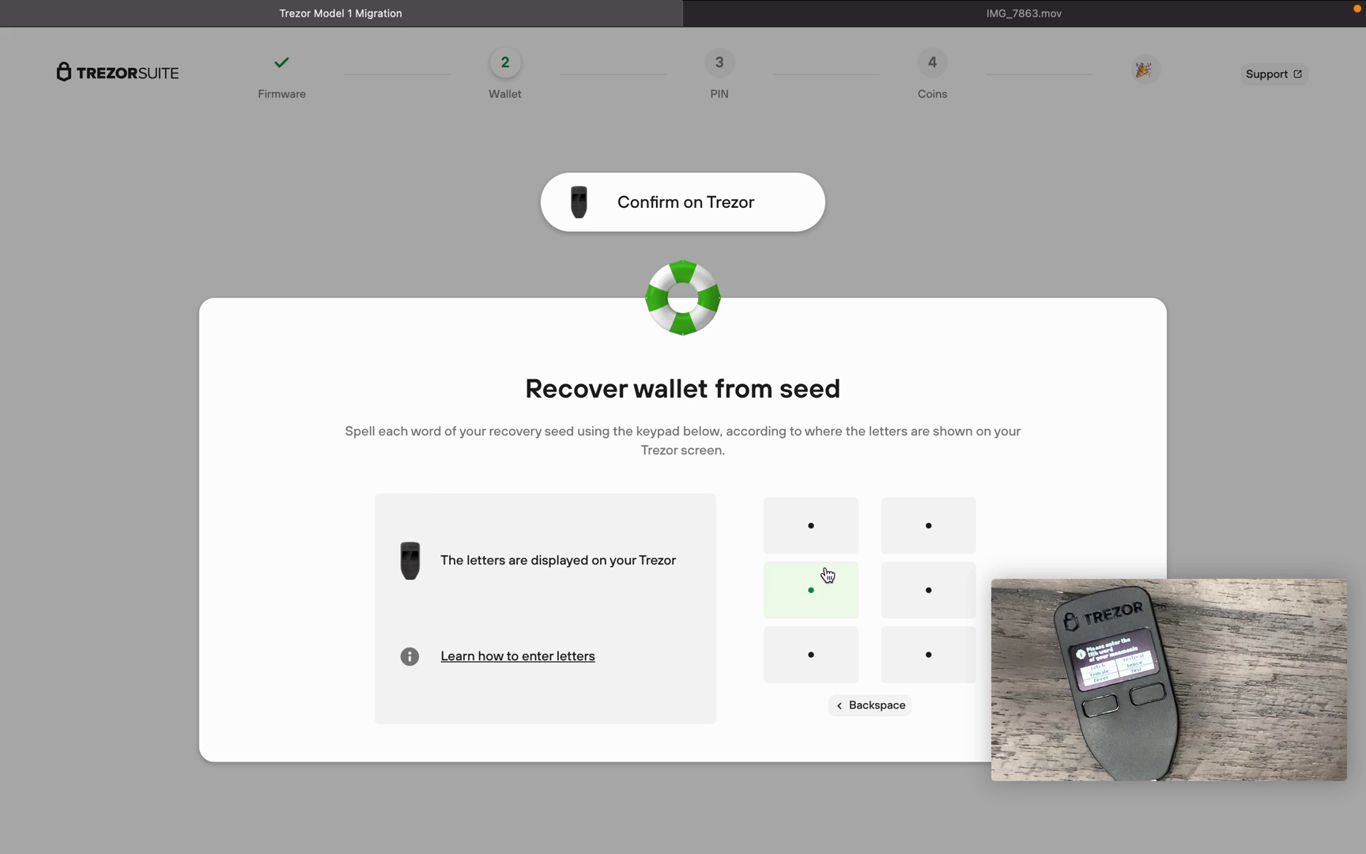
{"action": "left_click", "coordinate": [835, 539]}
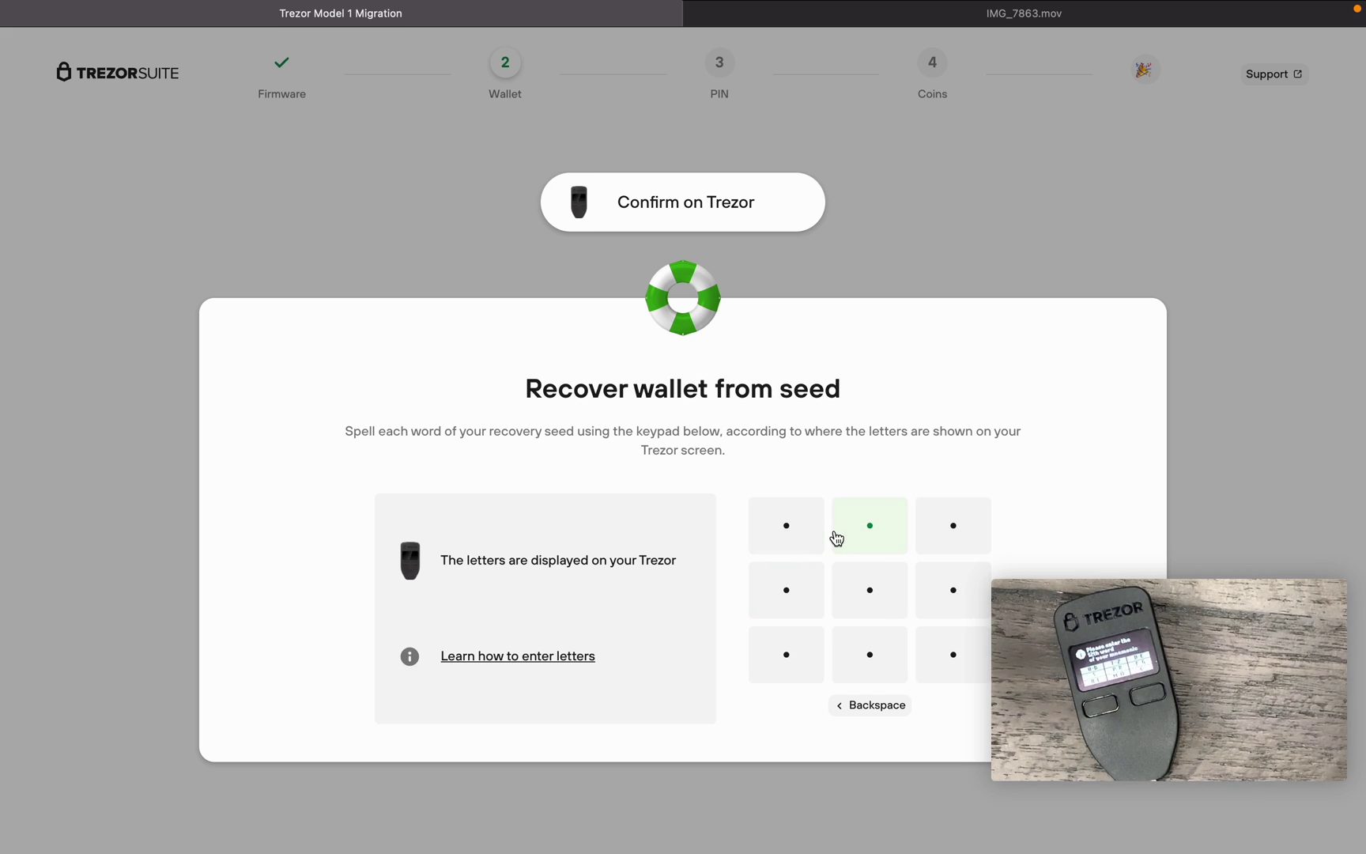
- Enter the final seed word so Trezor Suite reports Recovery completed
{"action": "left_click", "coordinate": [946, 587]}
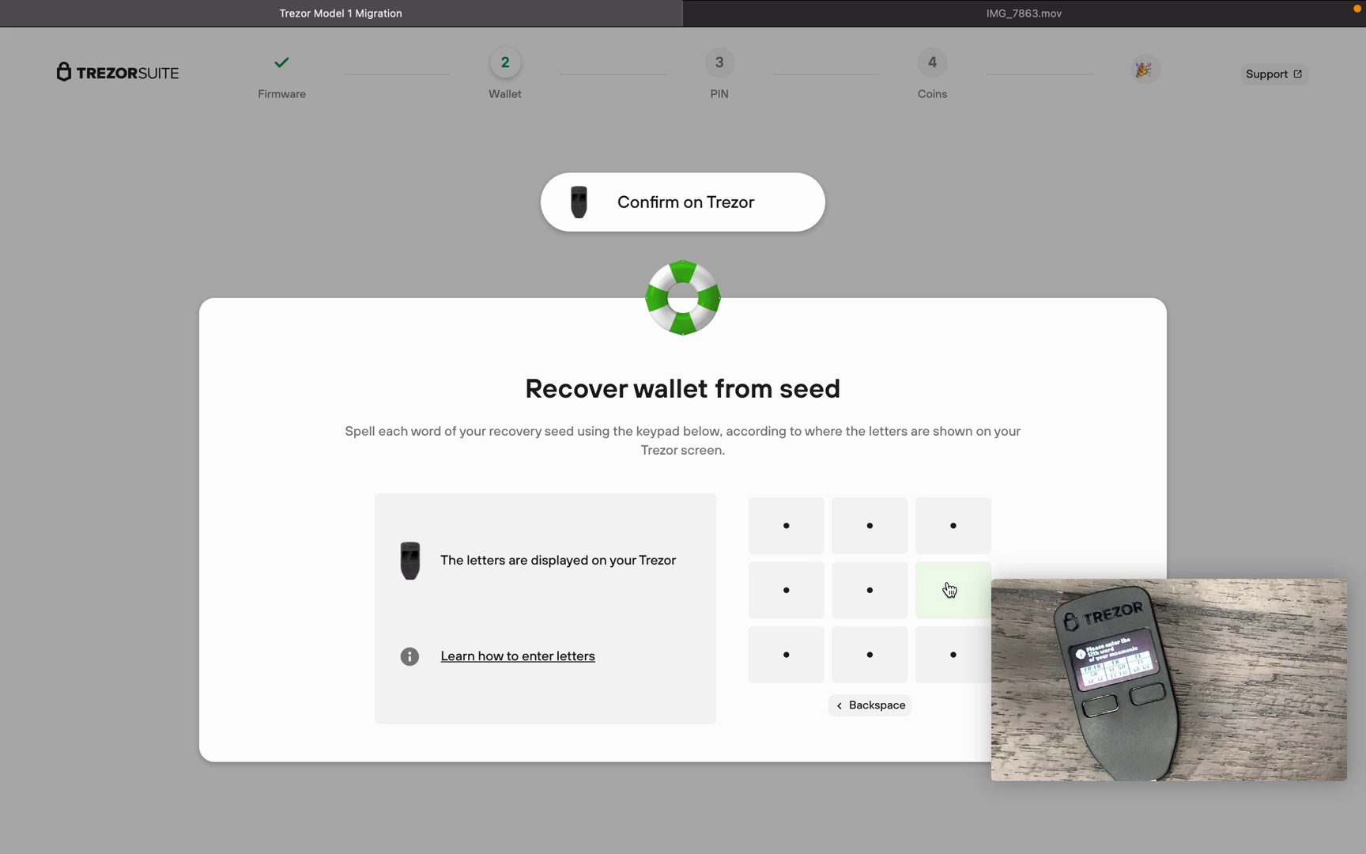
{"action": "left_click", "coordinate": [953, 592]}
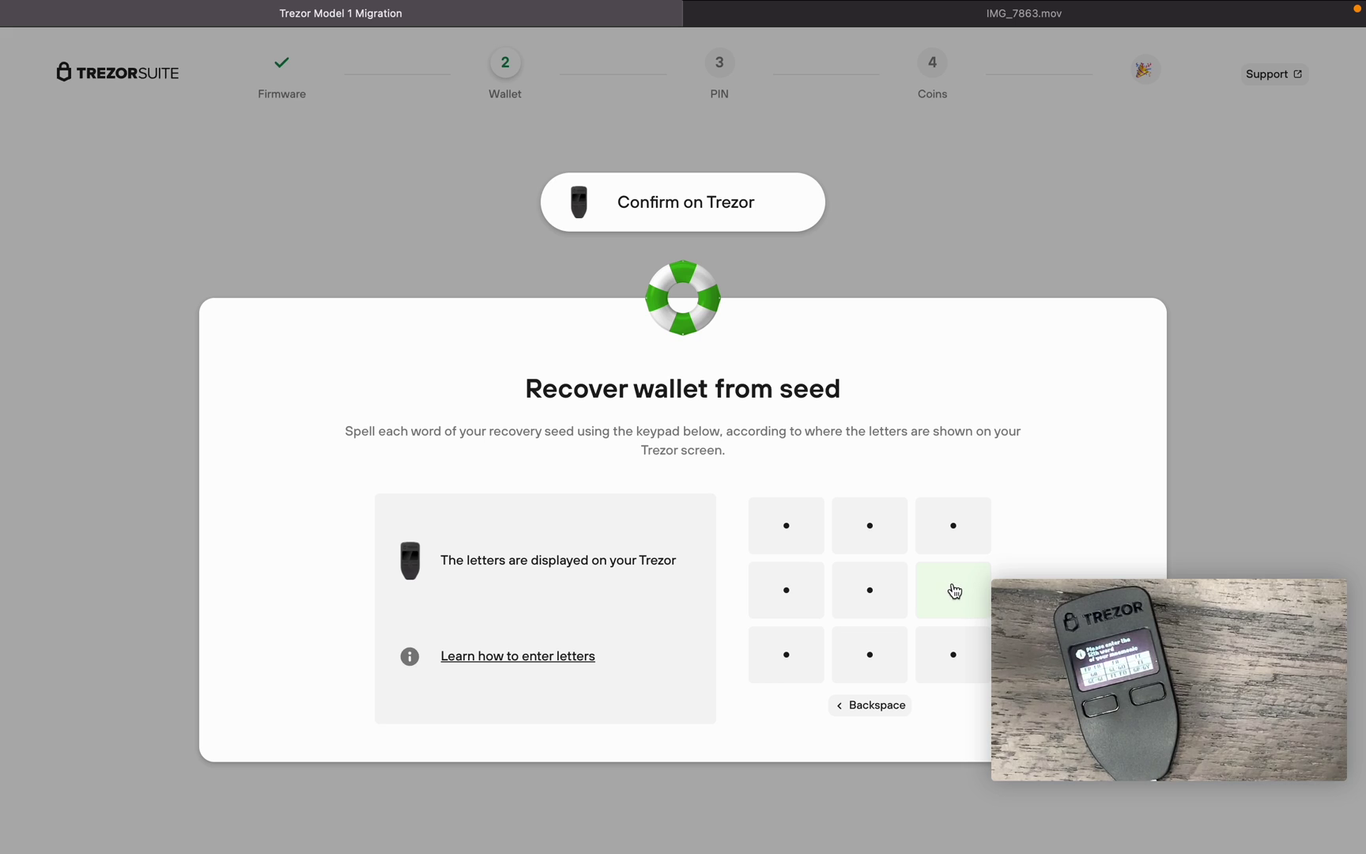
{"action": "left_click", "coordinate": [877, 671]}
{"action": "left_click", "coordinate": [790, 605]}
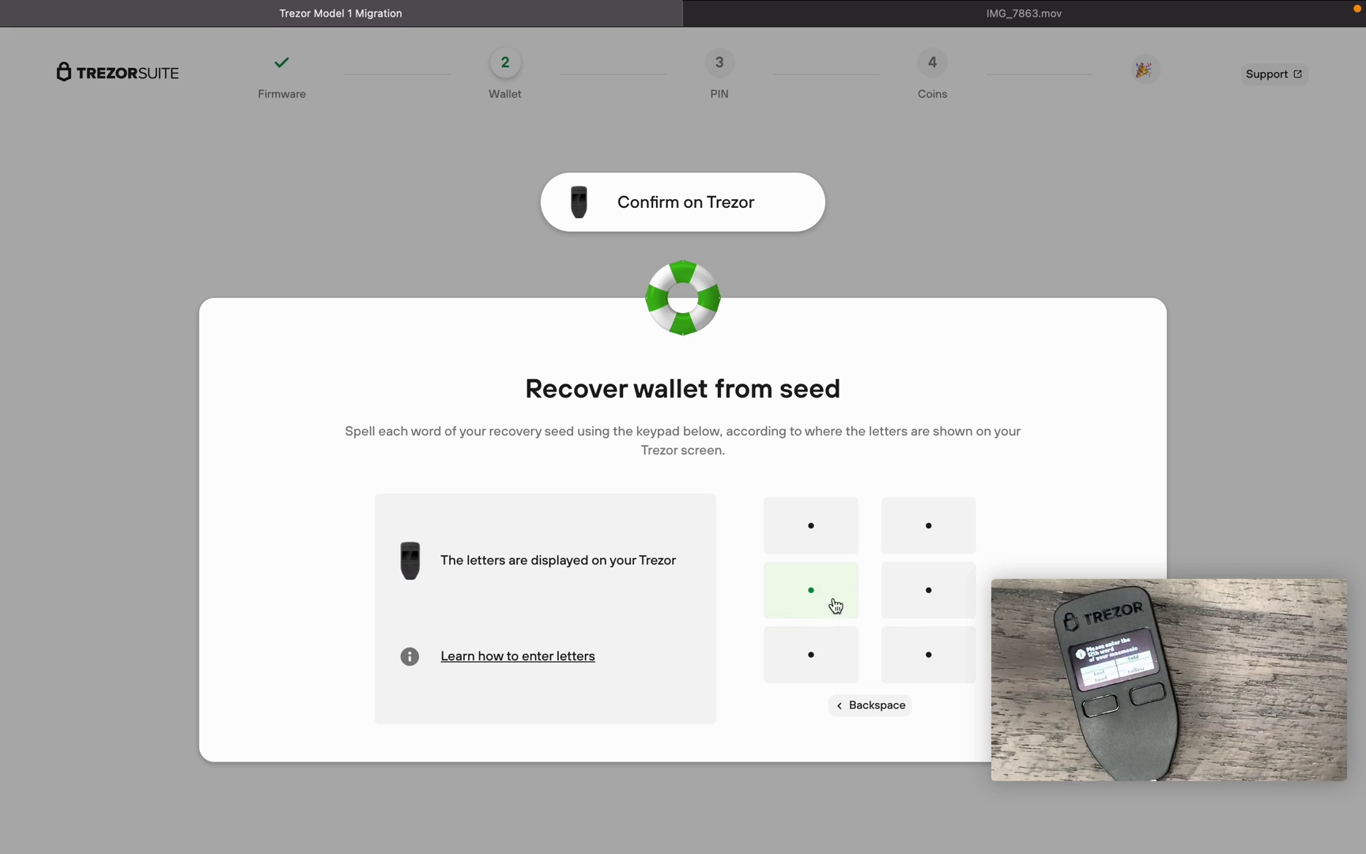
{"action": "left_click", "coordinate": [947, 664]}
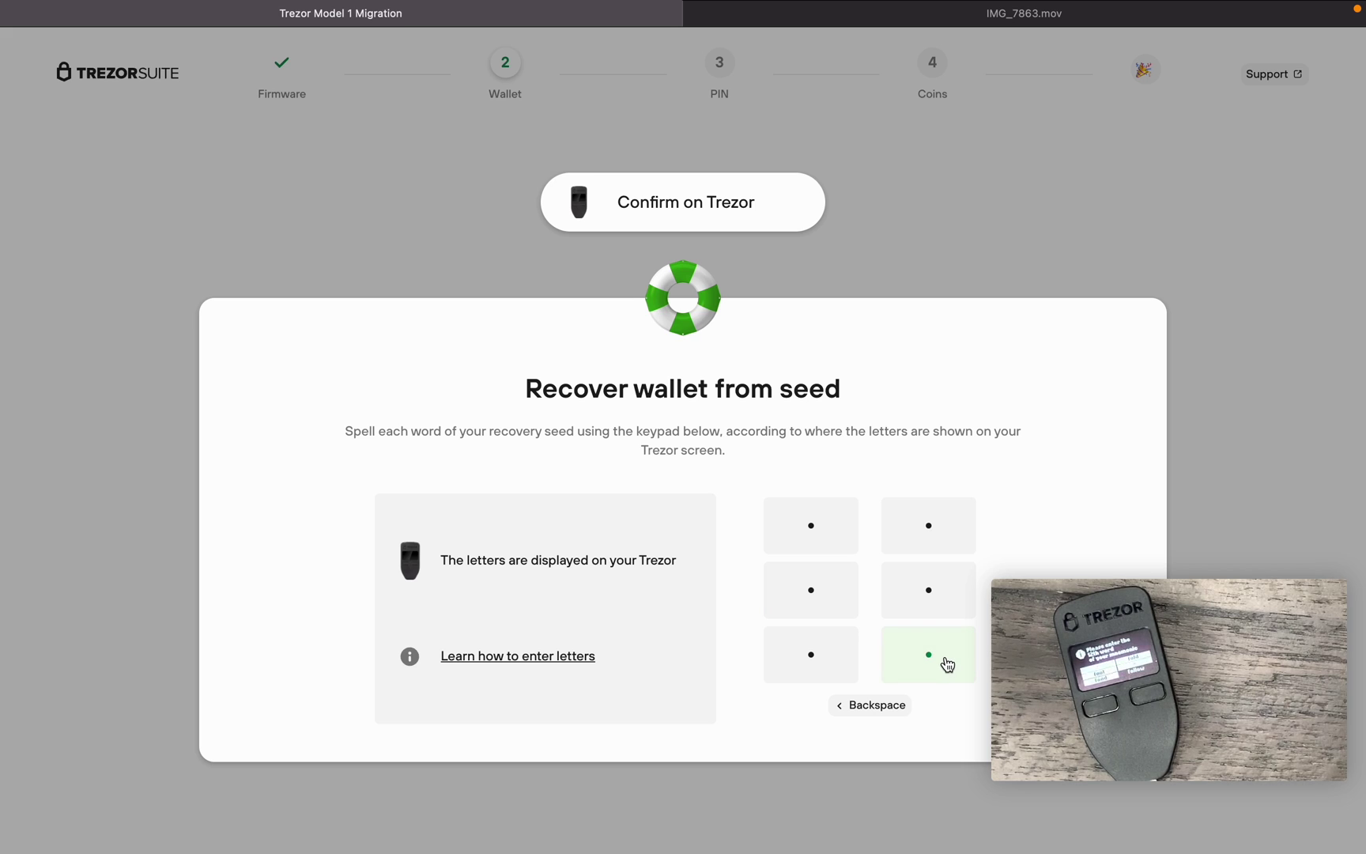
{"action": "left_click", "coordinate": [947, 662]}
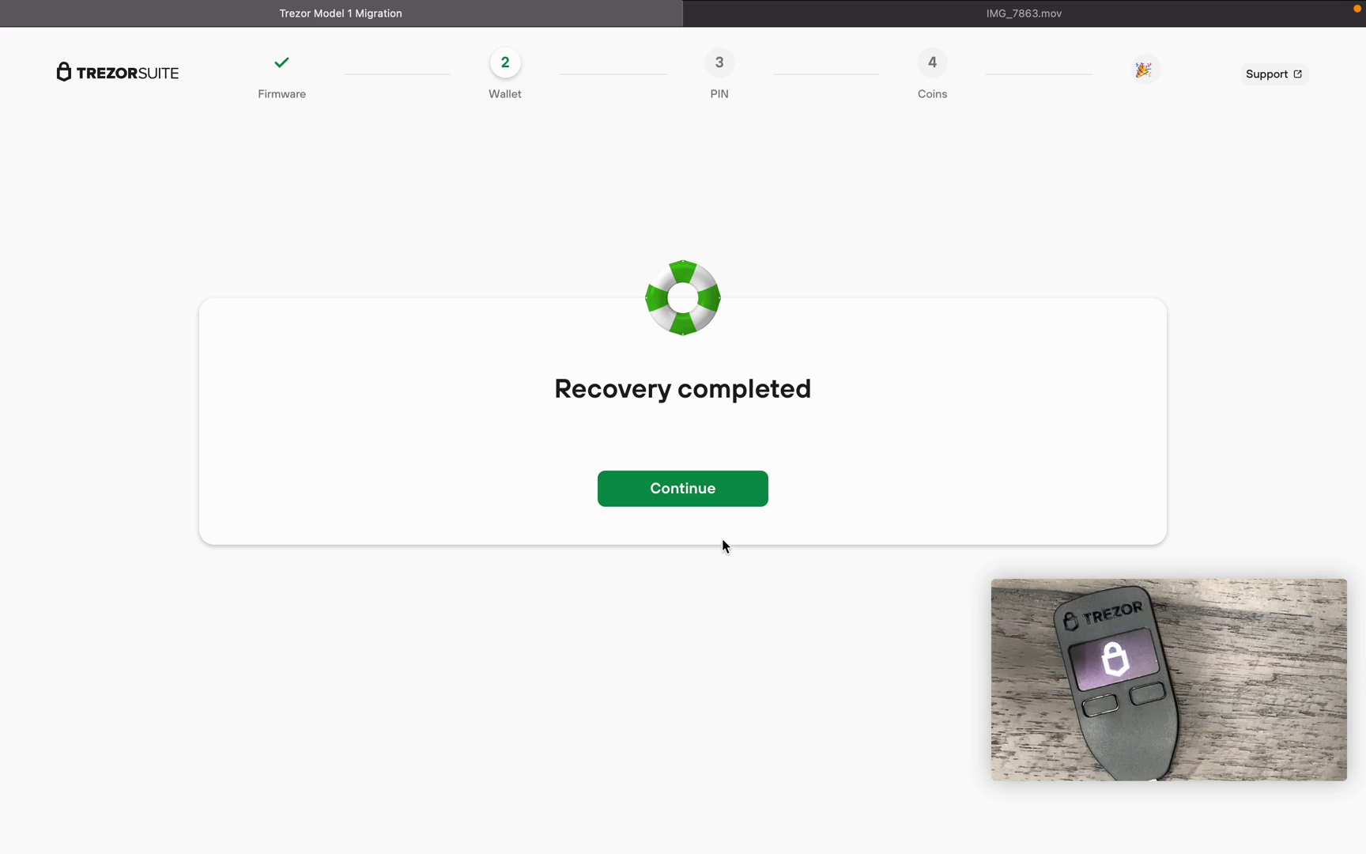
- Enter a new four-digit PIN on the blind keypad
{"action": "left_click", "coordinate": [689, 488]}
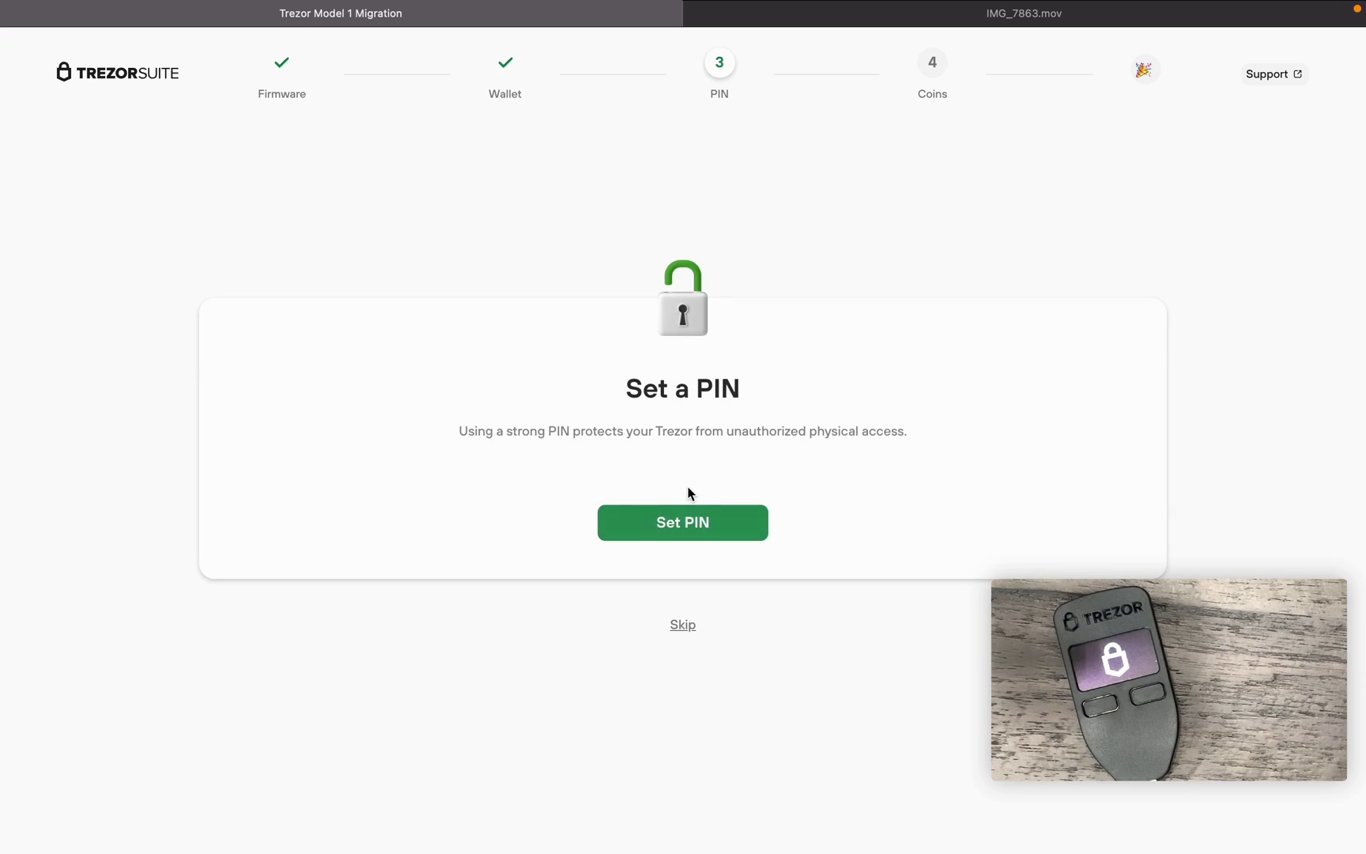
{"action": "left_click", "coordinate": [703, 527]}
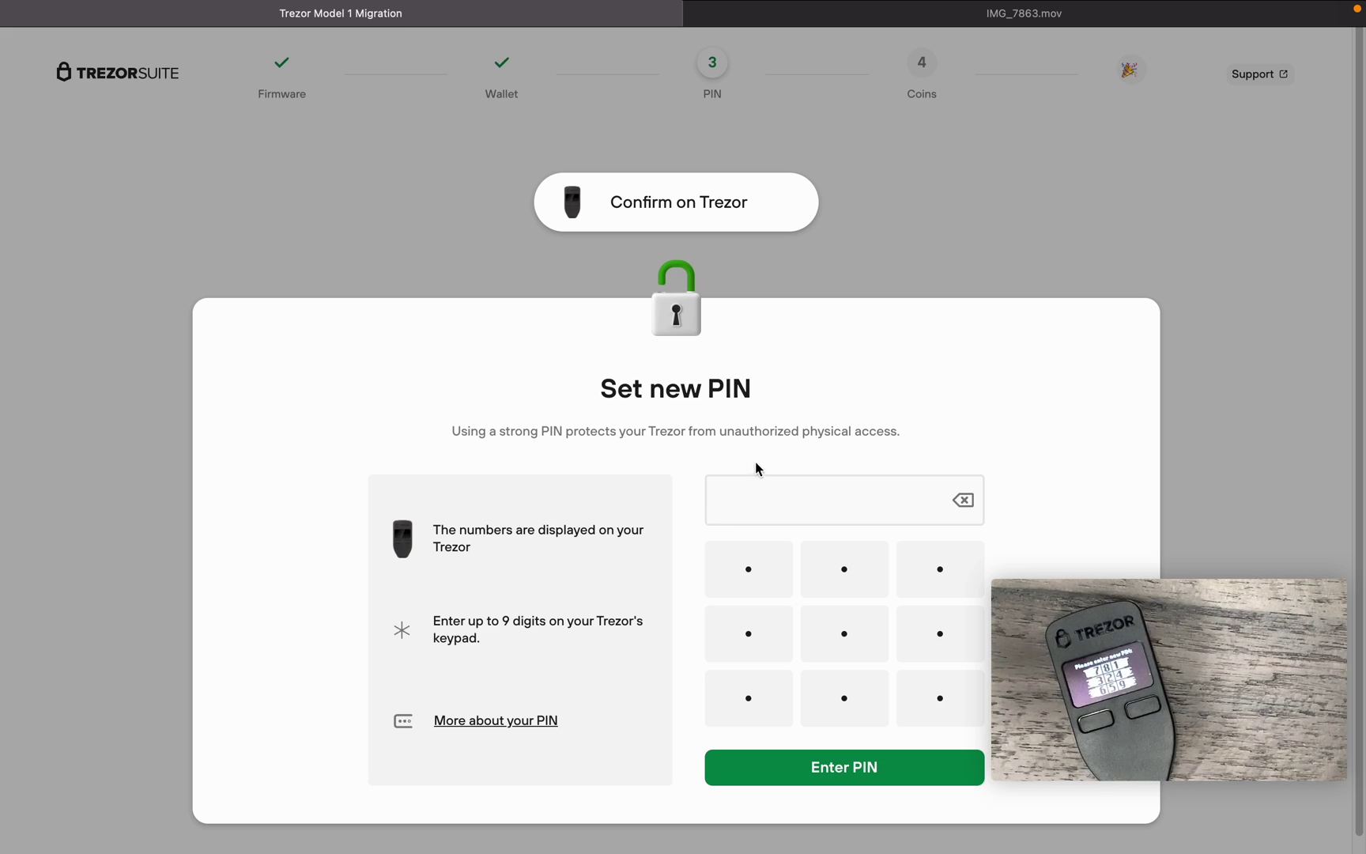
{"action": "left_click", "coordinate": [951, 572]}
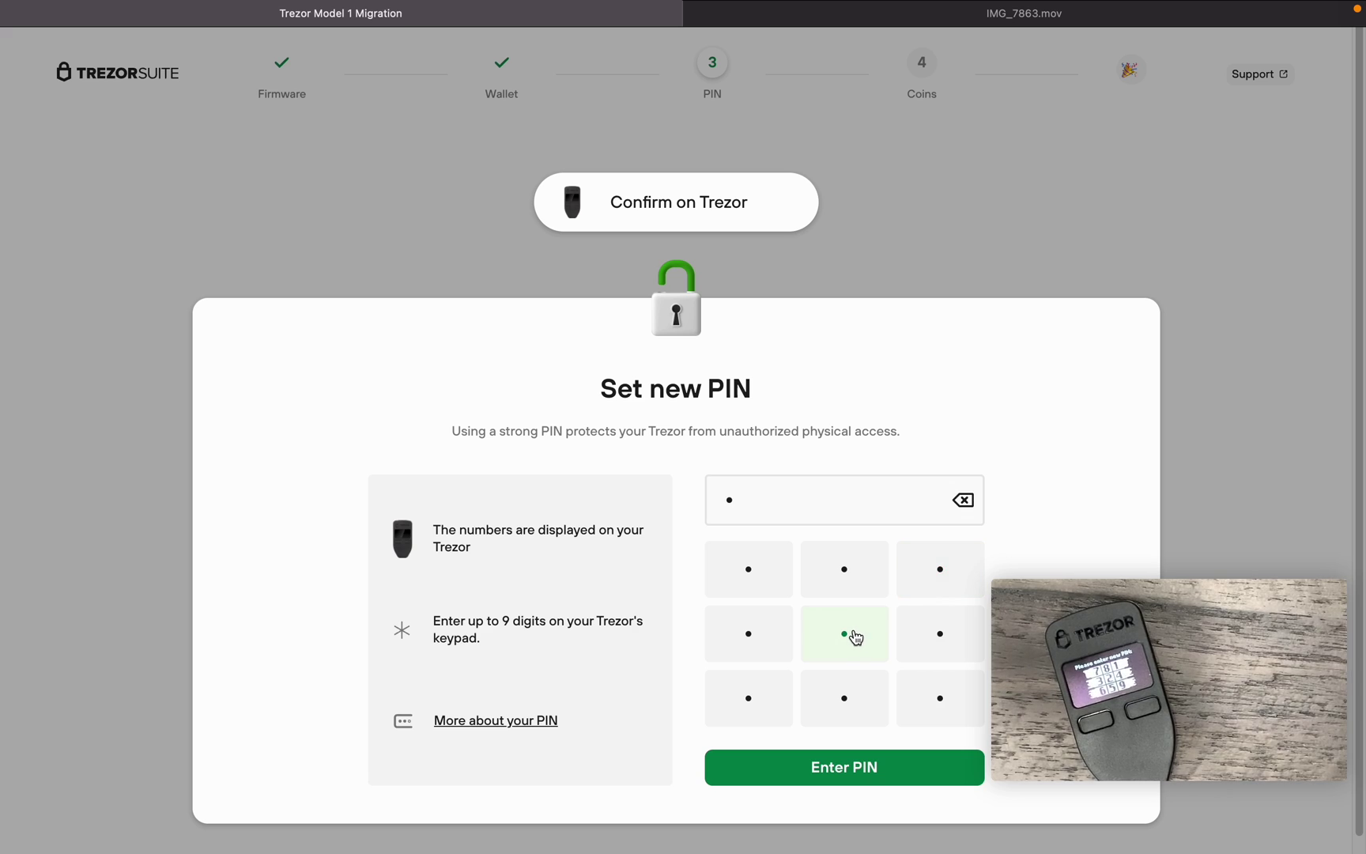
{"action": "left_click", "coordinate": [850, 638]}
{"action": "left_click", "coordinate": [767, 641]}
{"action": "left_click", "coordinate": [939, 635]}
{"action": "left_click", "coordinate": [853, 767]}
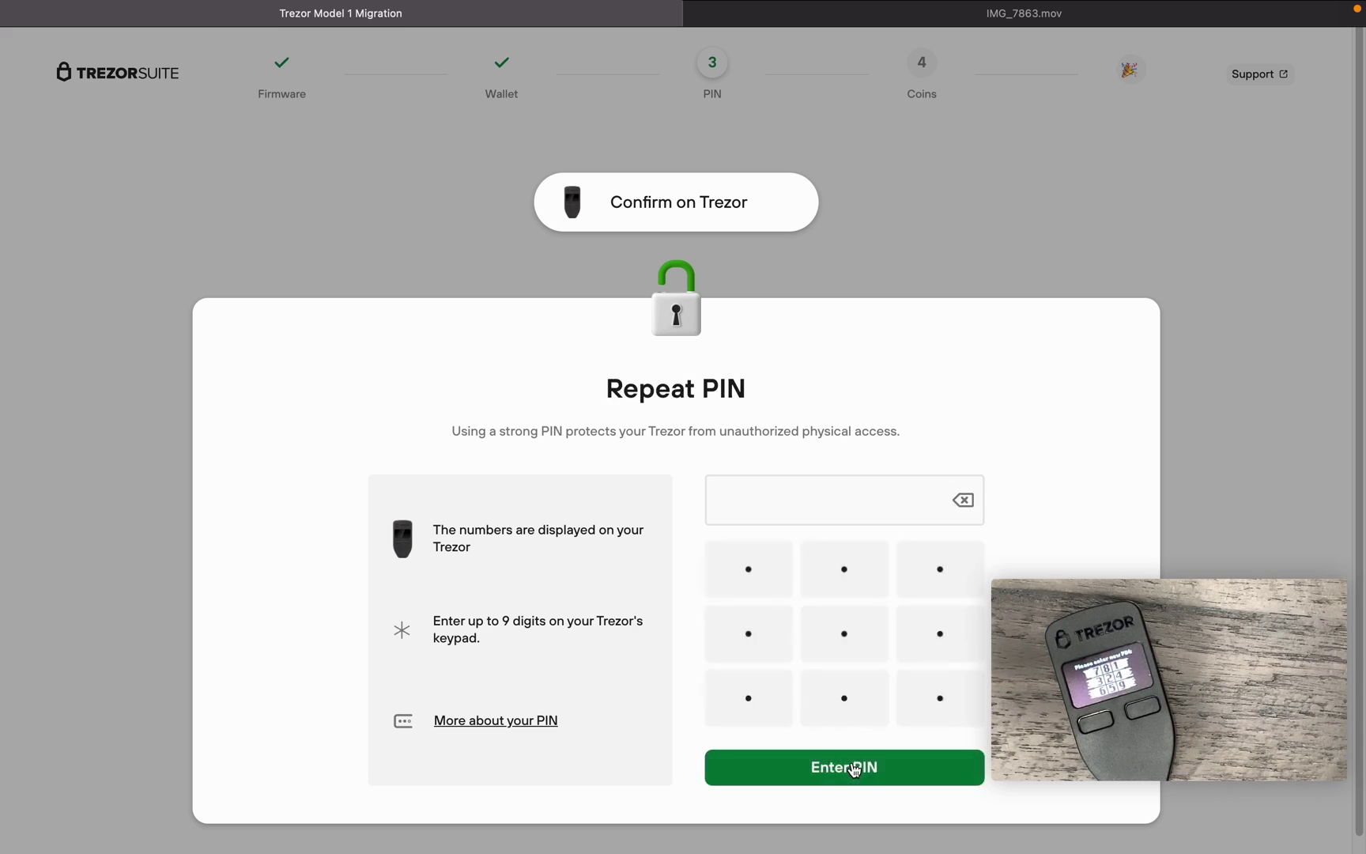
- Repeat the four-digit PIN to confirm it
{"action": "left_click", "coordinate": [759, 638]}
{"action": "left_click", "coordinate": [948, 648]}
{"action": "left_click", "coordinate": [945, 706]}
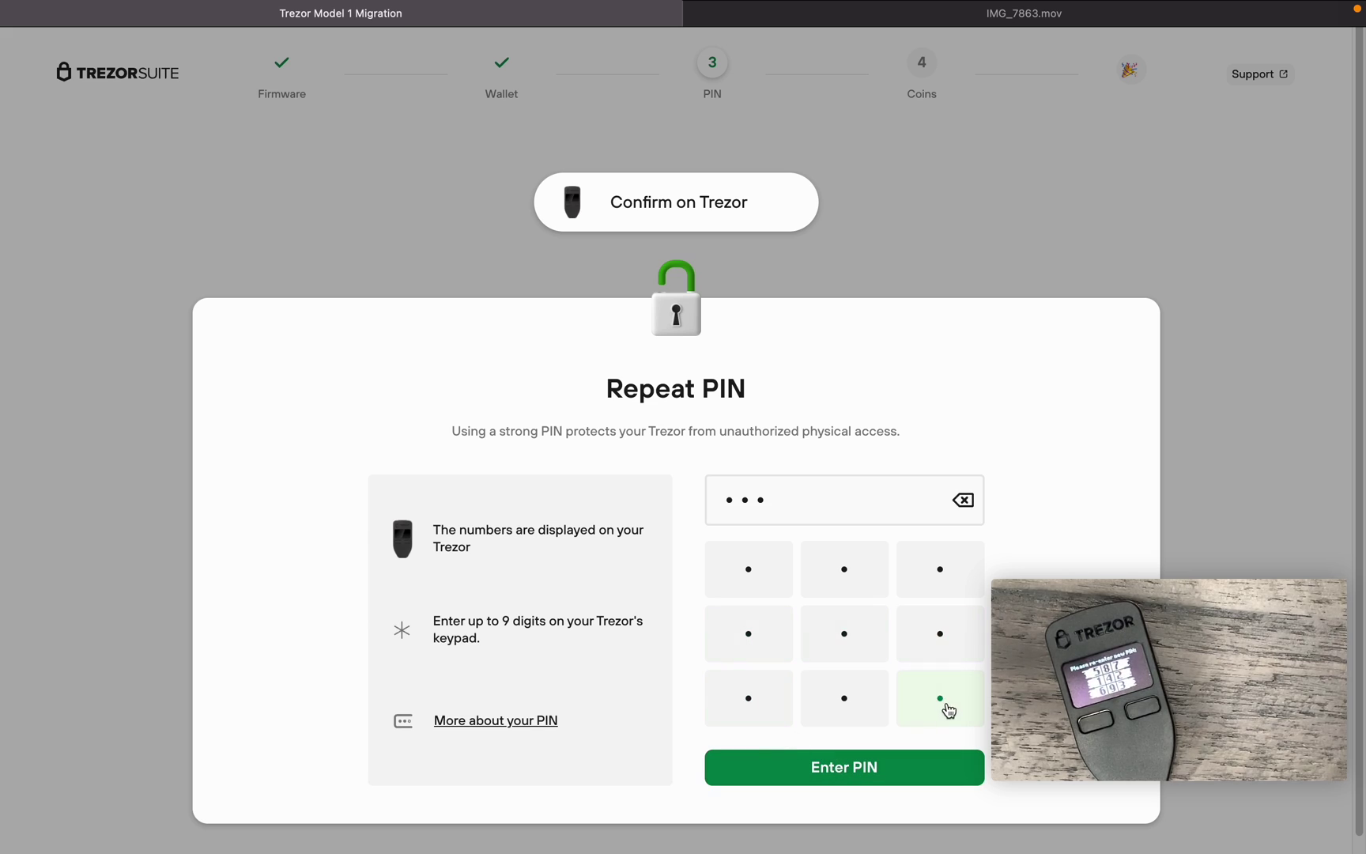
{"action": "left_click", "coordinate": [844, 647]}
{"action": "left_click", "coordinate": [859, 764]}
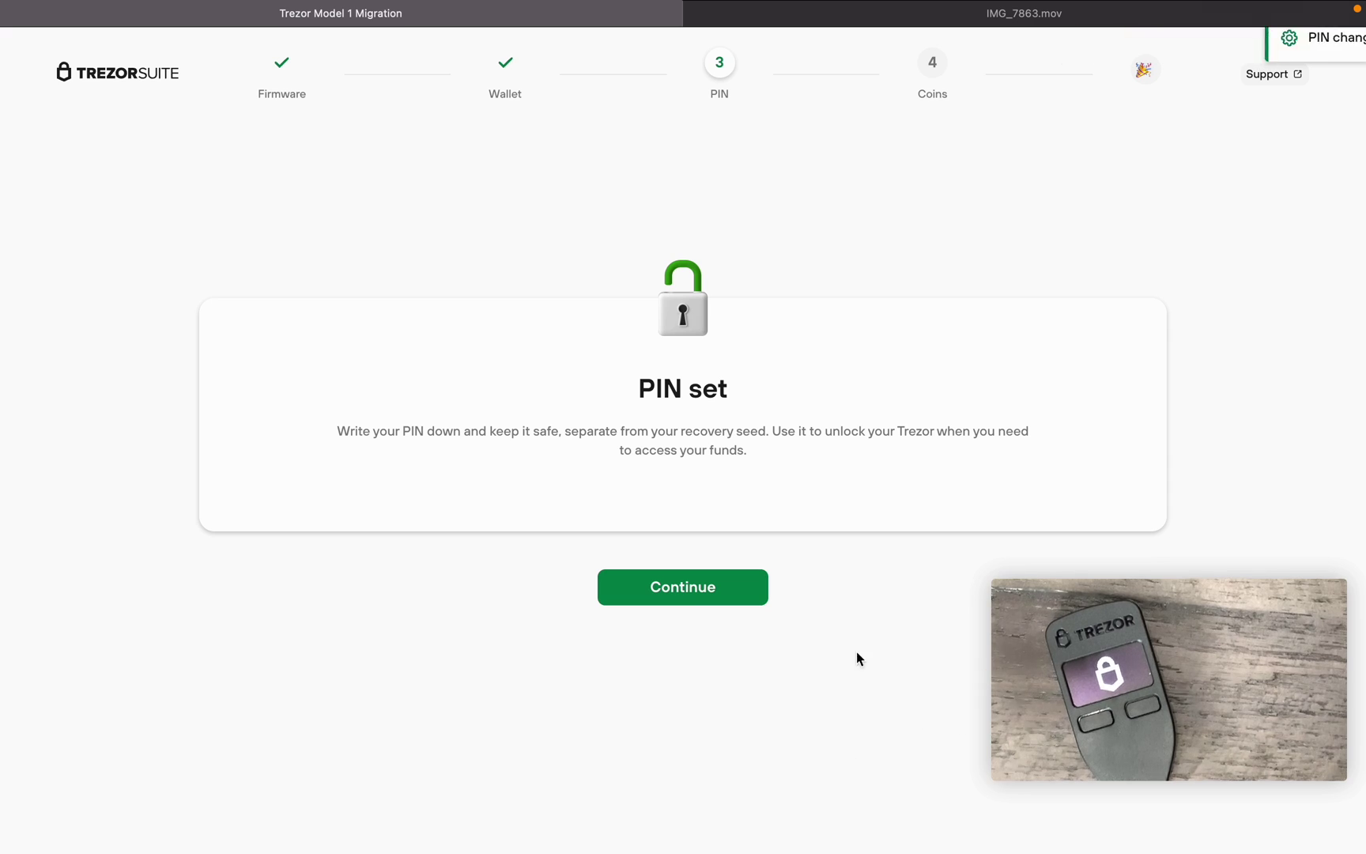
- Untick Bitcoin so only Ethereum stays active, and complete setup
{"action": "left_click", "coordinate": [723, 600]}
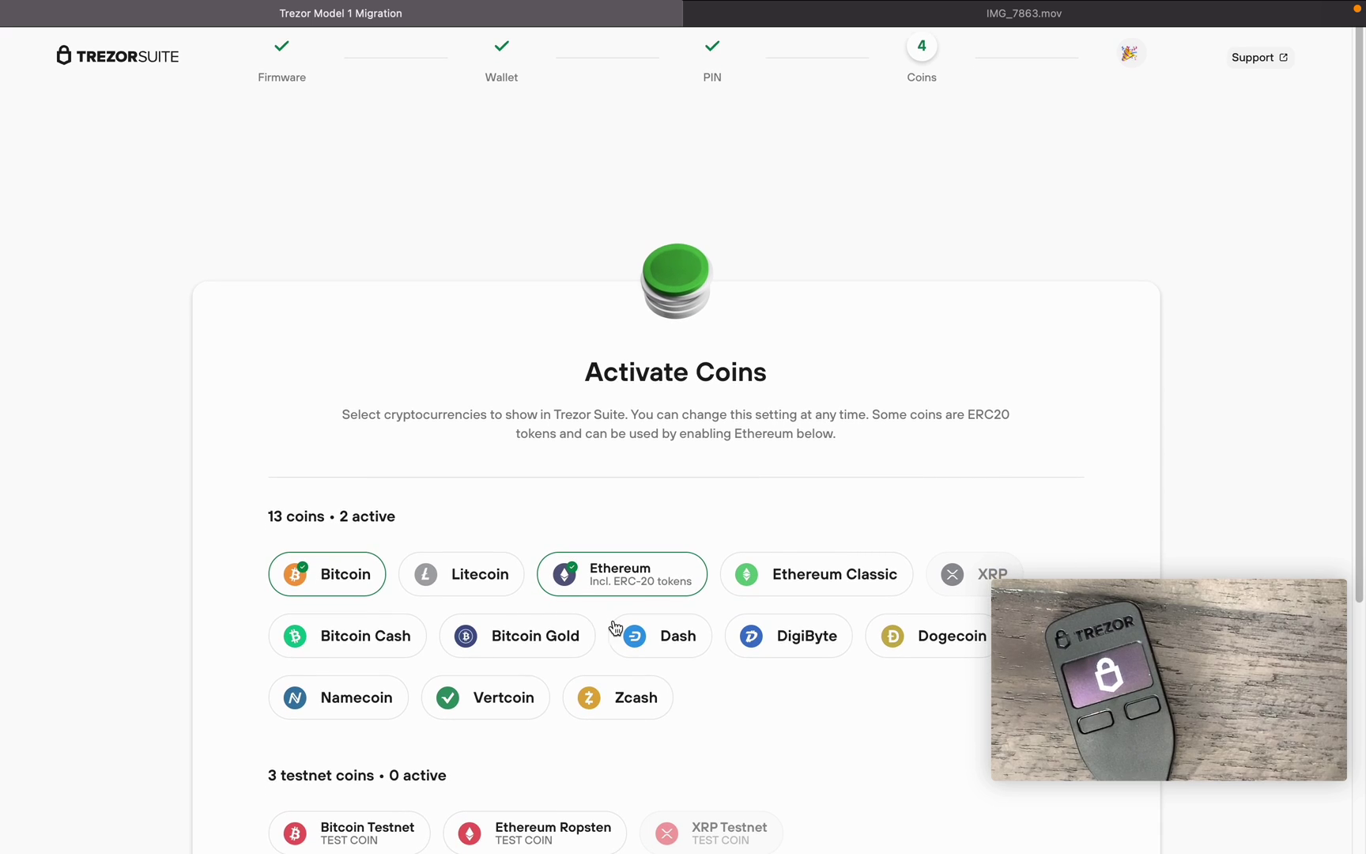
{"action": "scroll", "coordinate": [607, 628], "scroll_direction": "down", "scroll_amount": 3}
{"action": "left_click", "coordinate": [326, 432]}
{"action": "scroll", "coordinate": [832, 605], "scroll_direction": "down", "scroll_amount": 5}
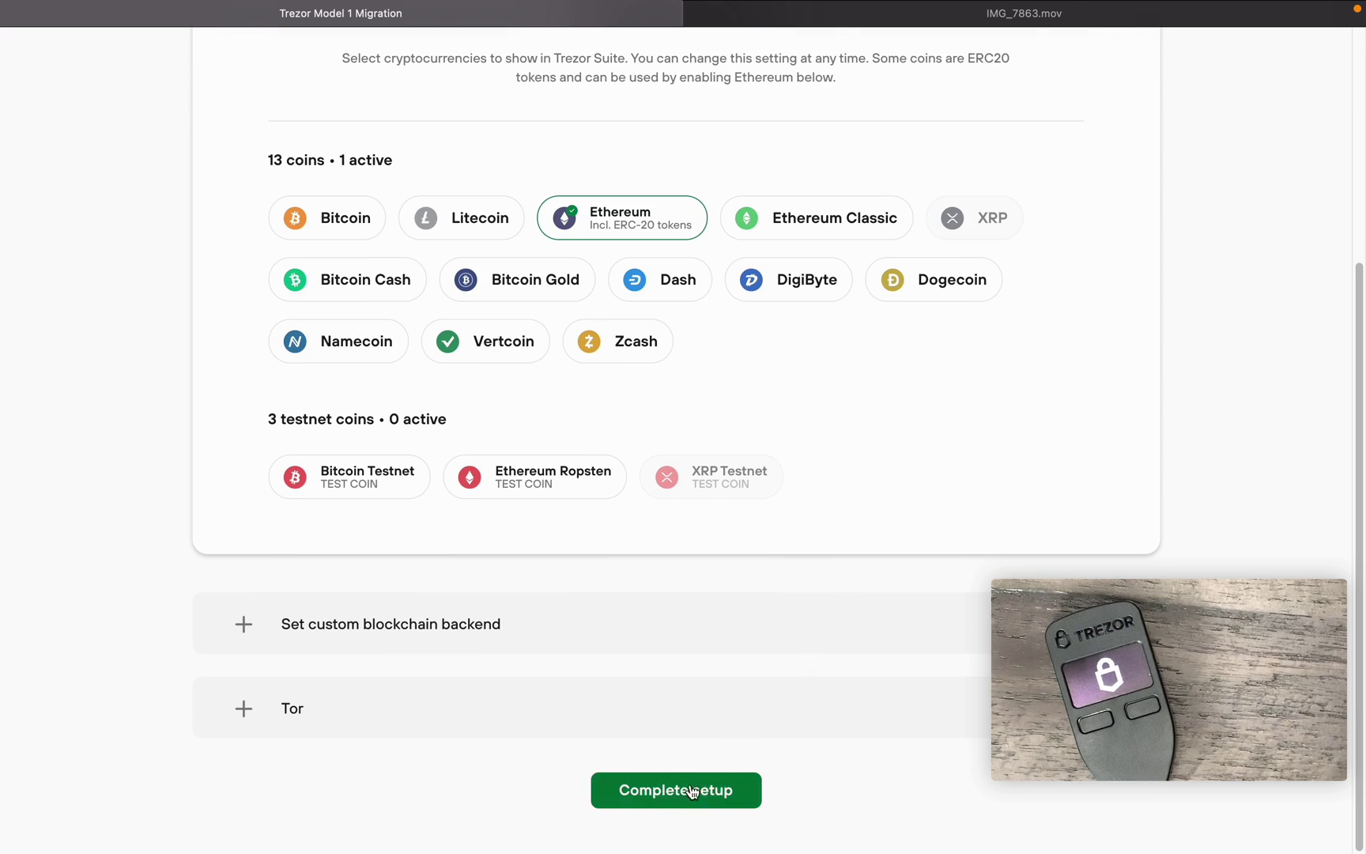
{"action": "left_click", "coordinate": [694, 796]}
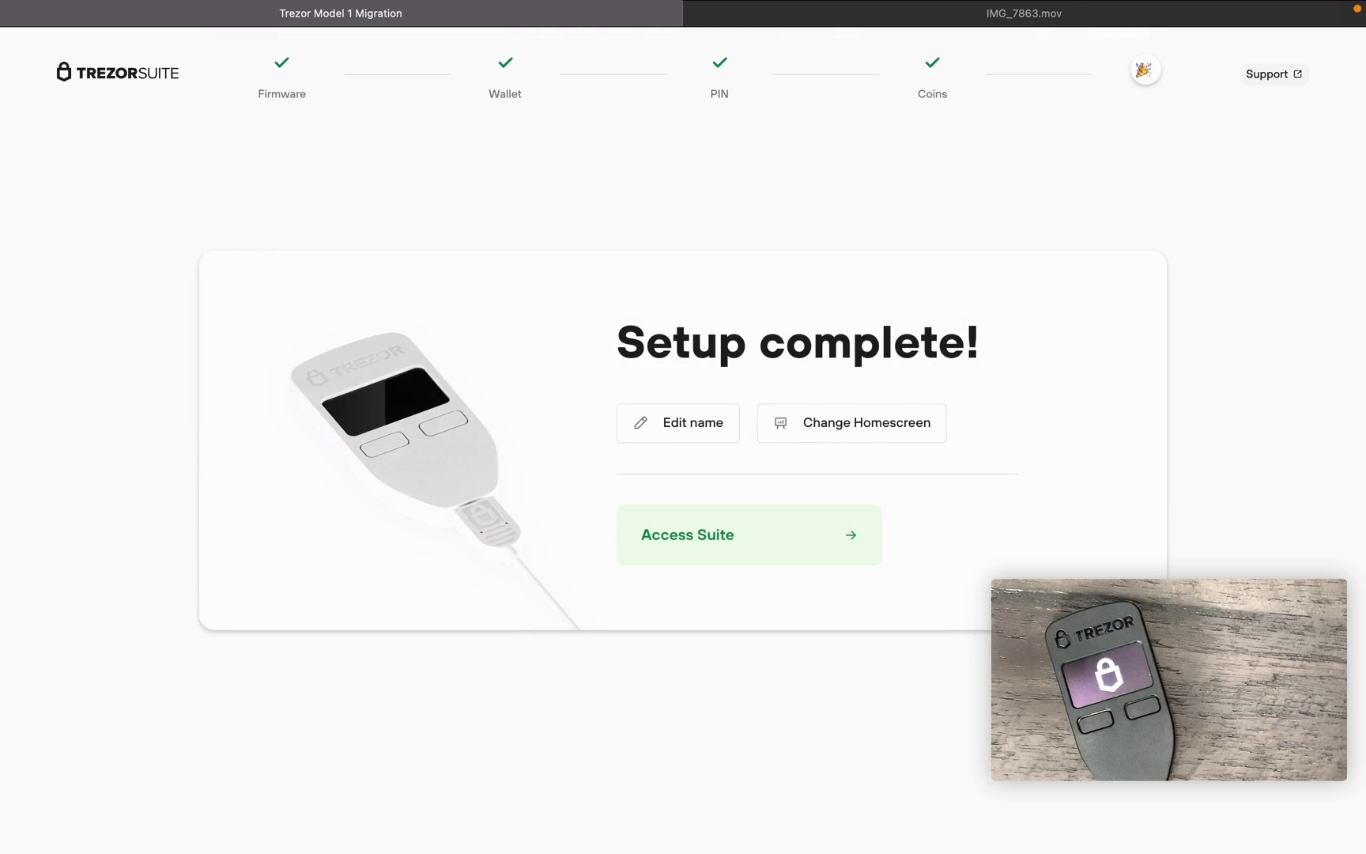
- Rename the device to 'Test 1'
{"action": "left_click", "coordinate": [708, 423]}
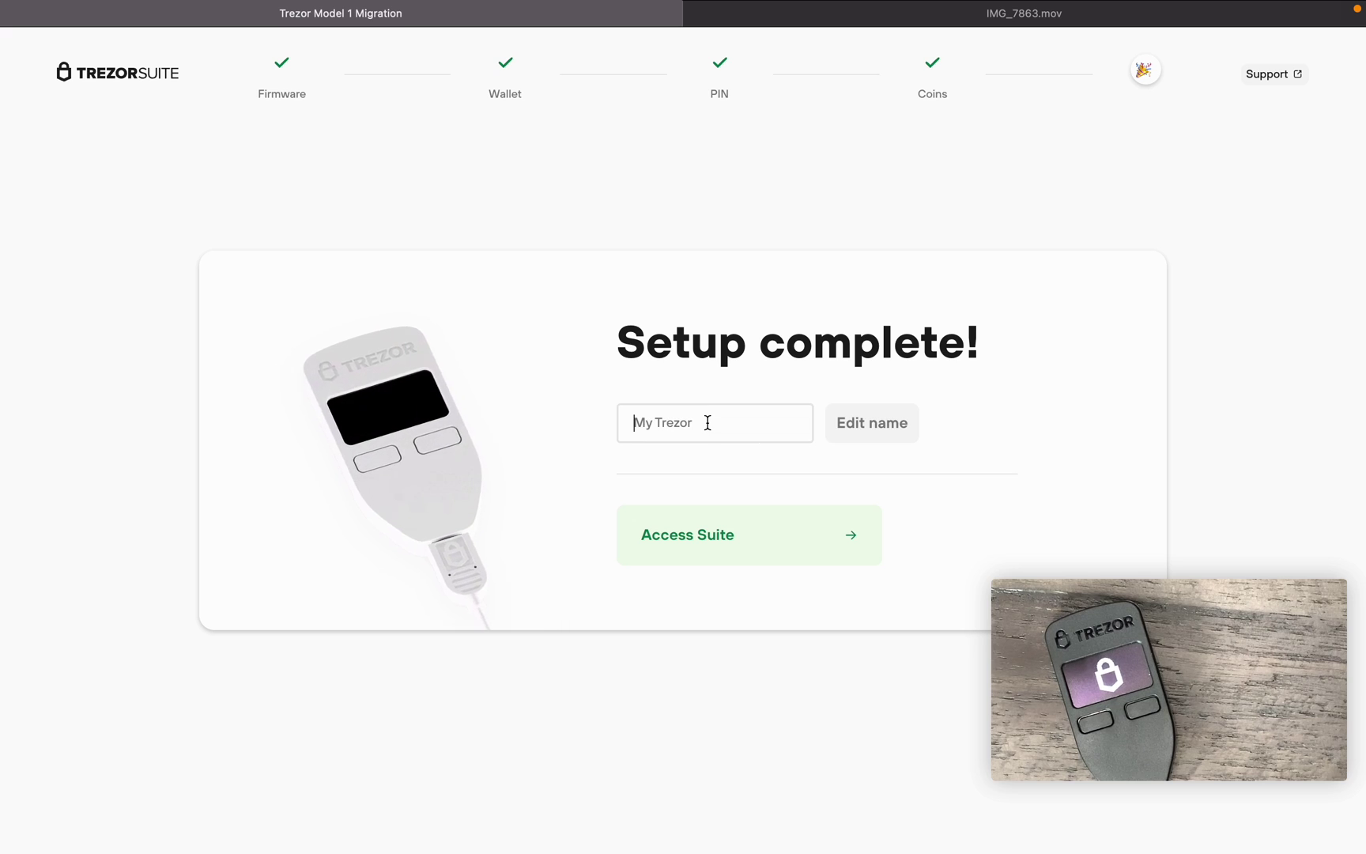
{"action": "type", "text": "Test"}
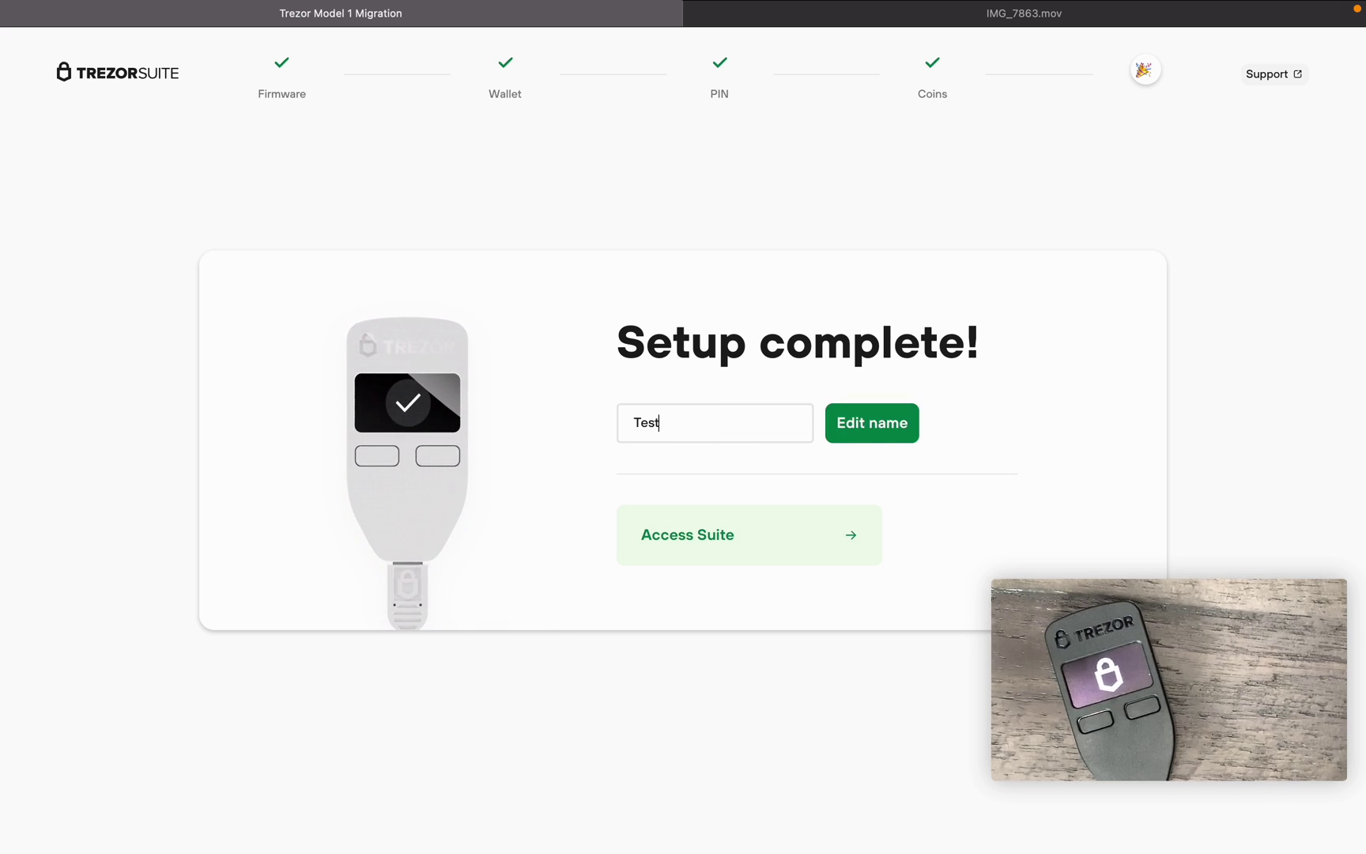
{"action": "type", "text": " 1"}
{"action": "left_click", "coordinate": [842, 422]}
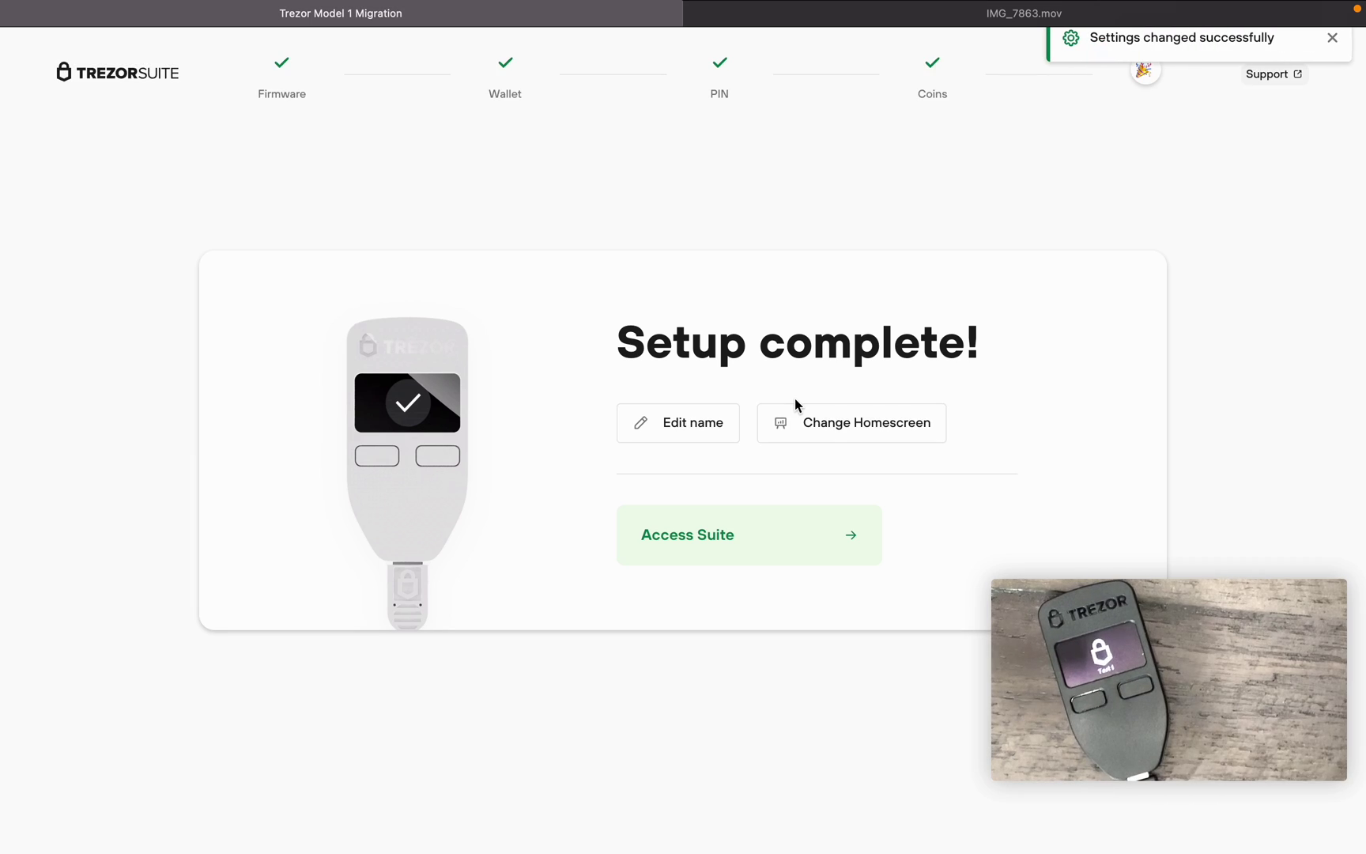
- Enter the standard wallet and verify Ethereum #1's full ETH receiving address on the Trezor
{"action": "left_click", "coordinate": [755, 545]}
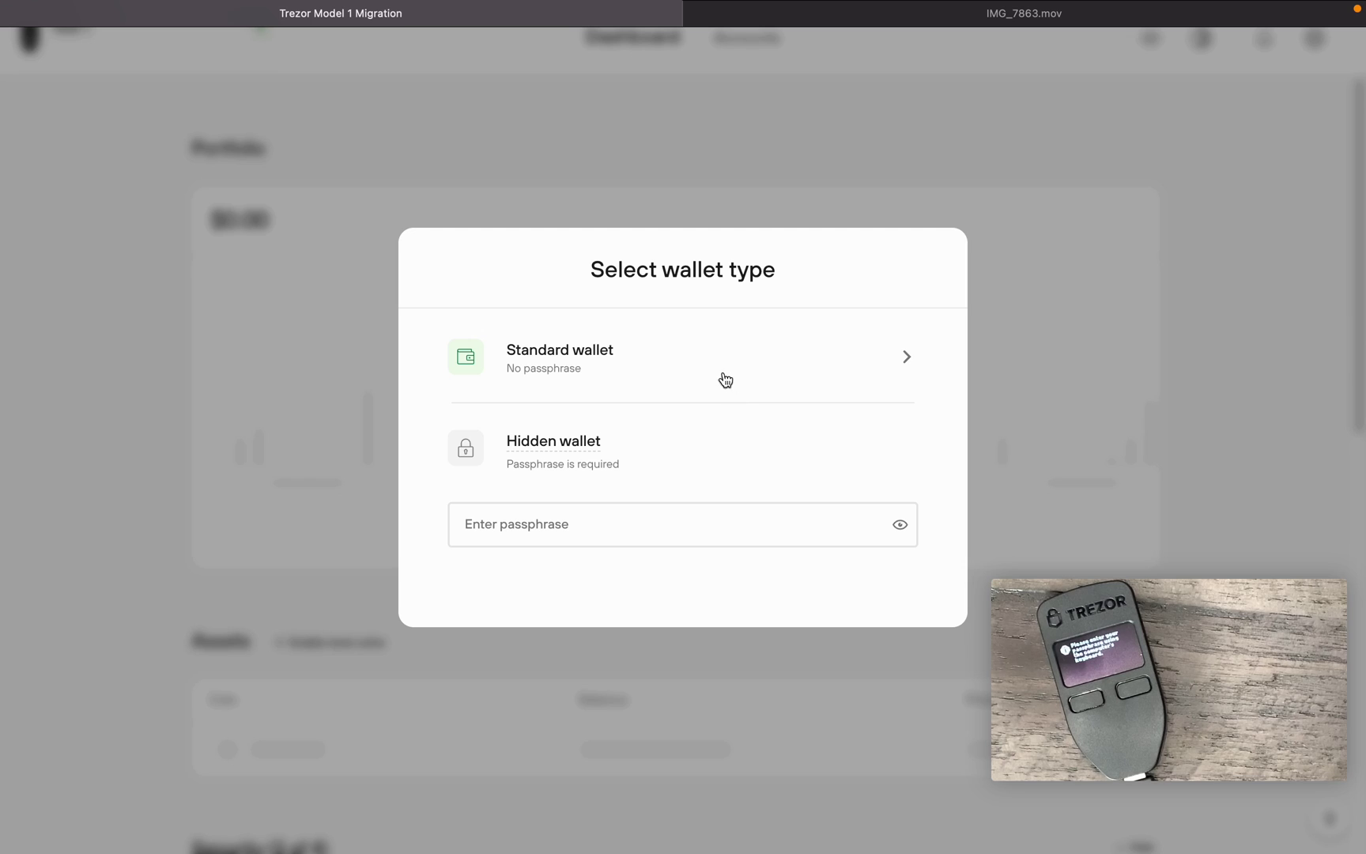
{"action": "left_click", "coordinate": [625, 358]}
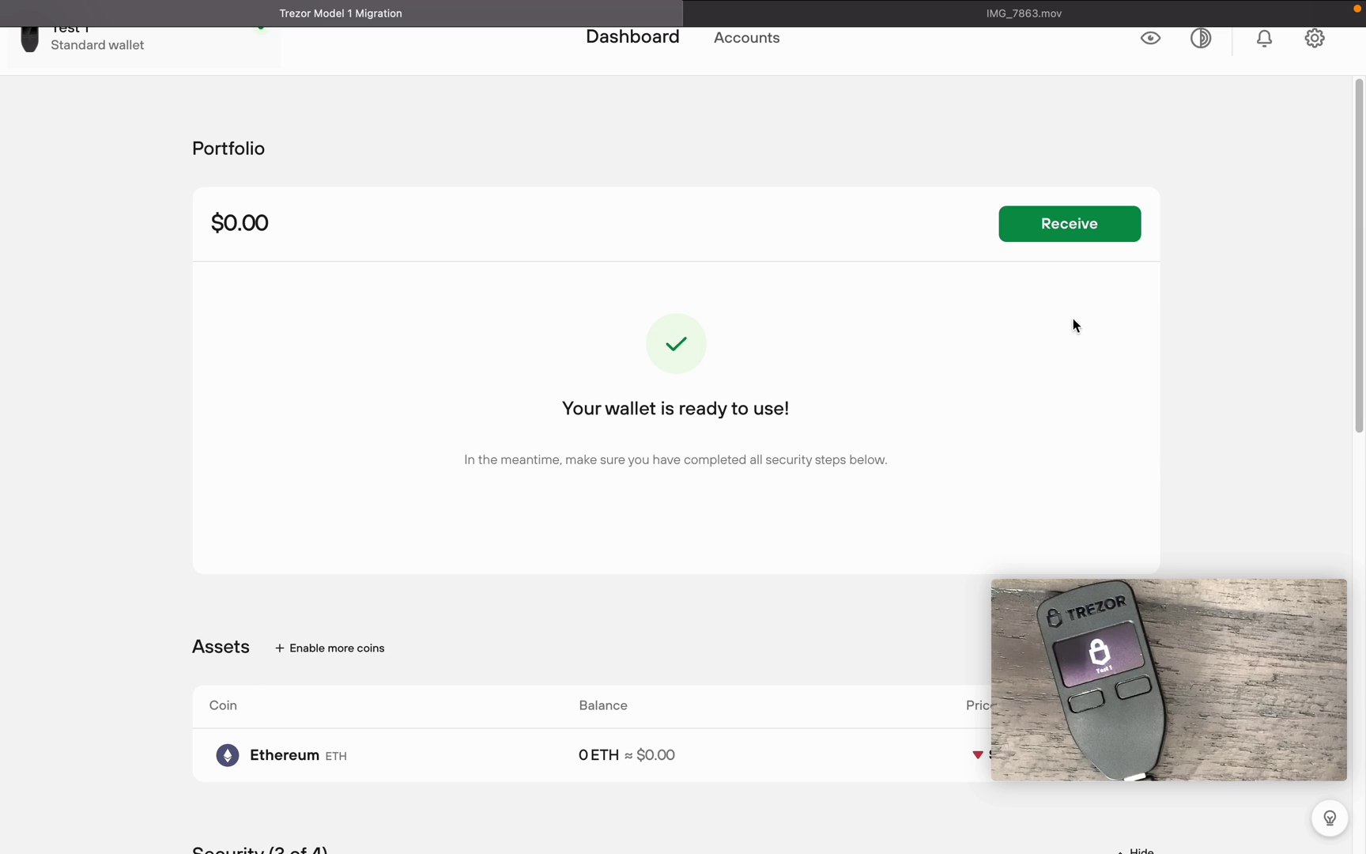
{"action": "left_click", "coordinate": [1071, 233]}
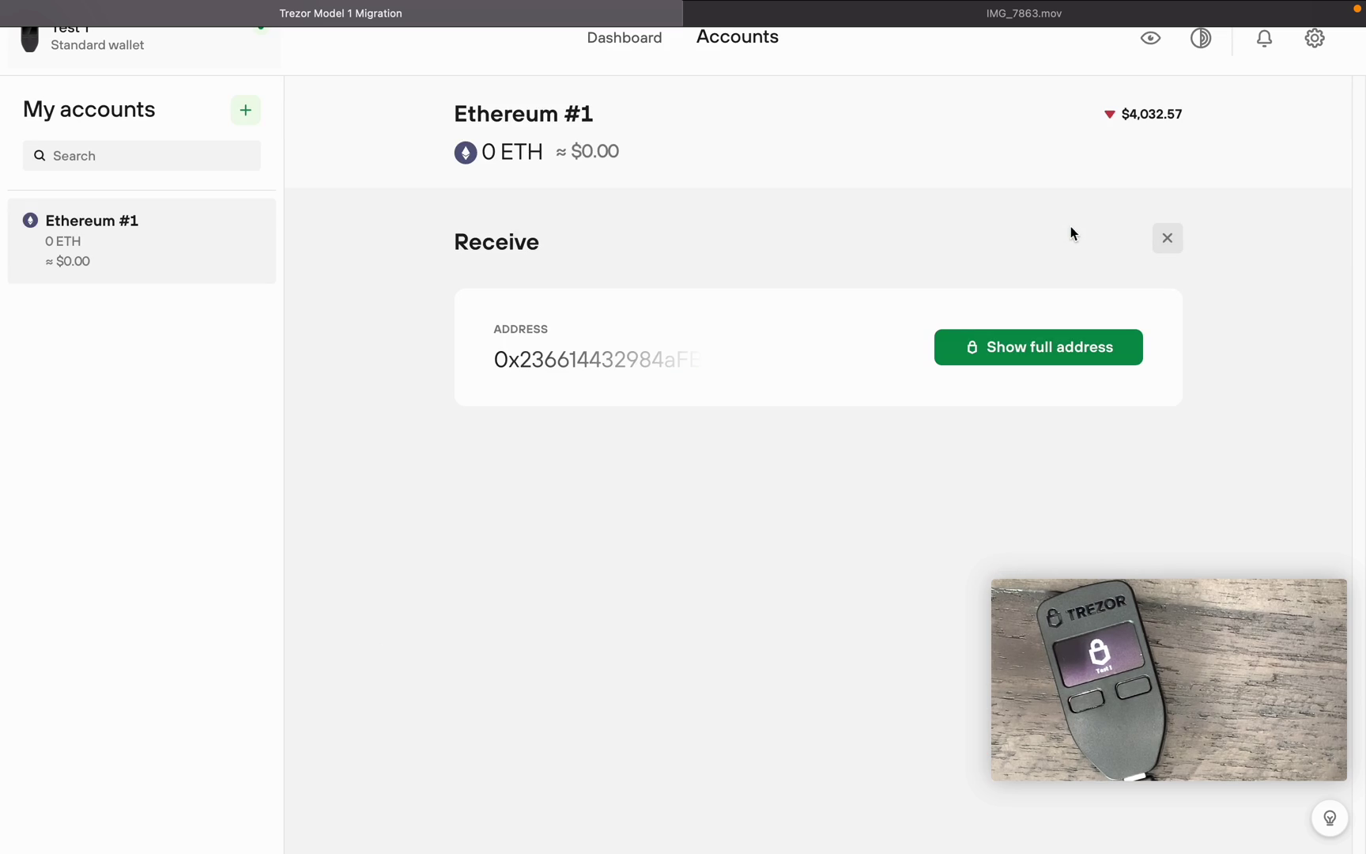
{"action": "left_click", "coordinate": [1014, 350]}
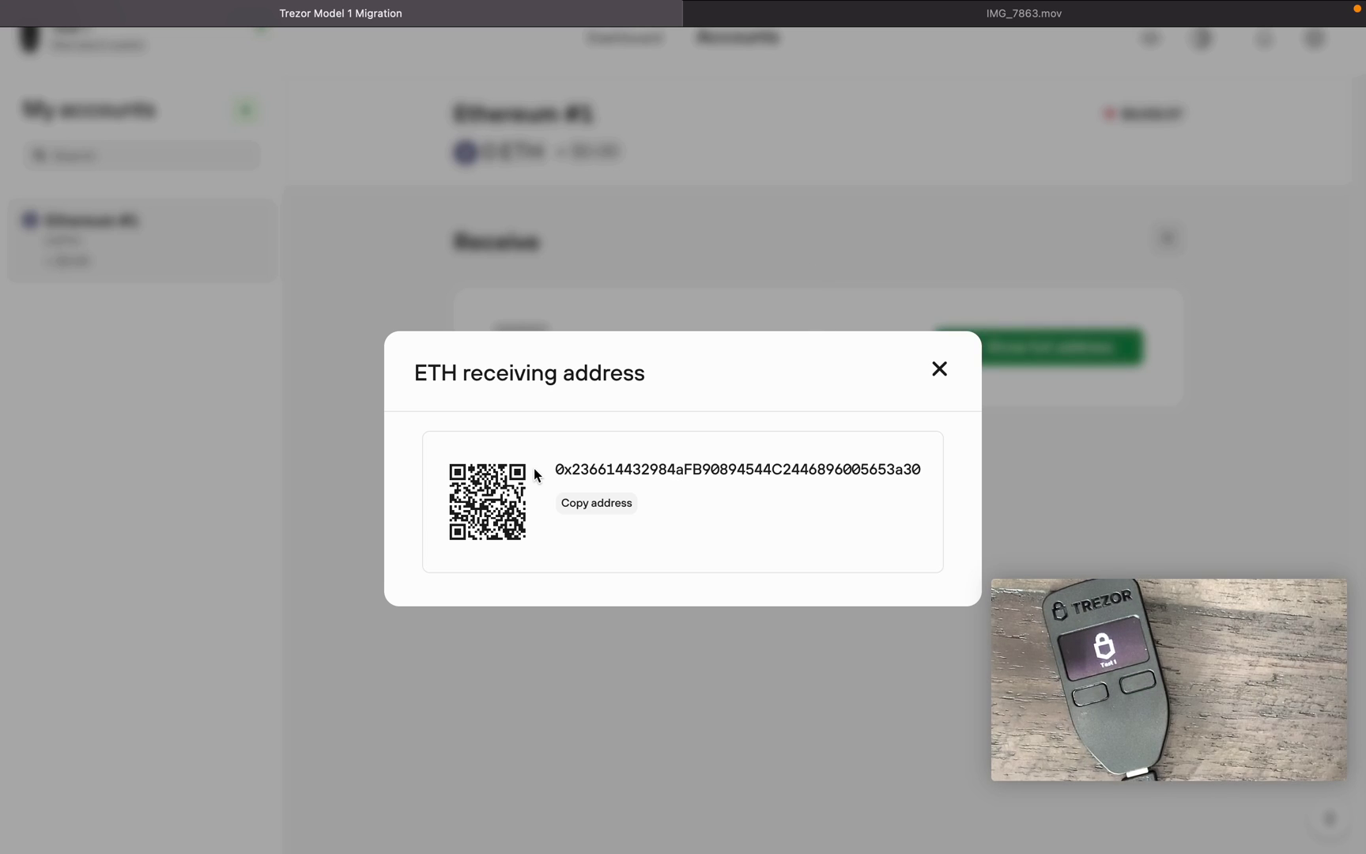
{"action": "left_click", "coordinate": [940, 370]}
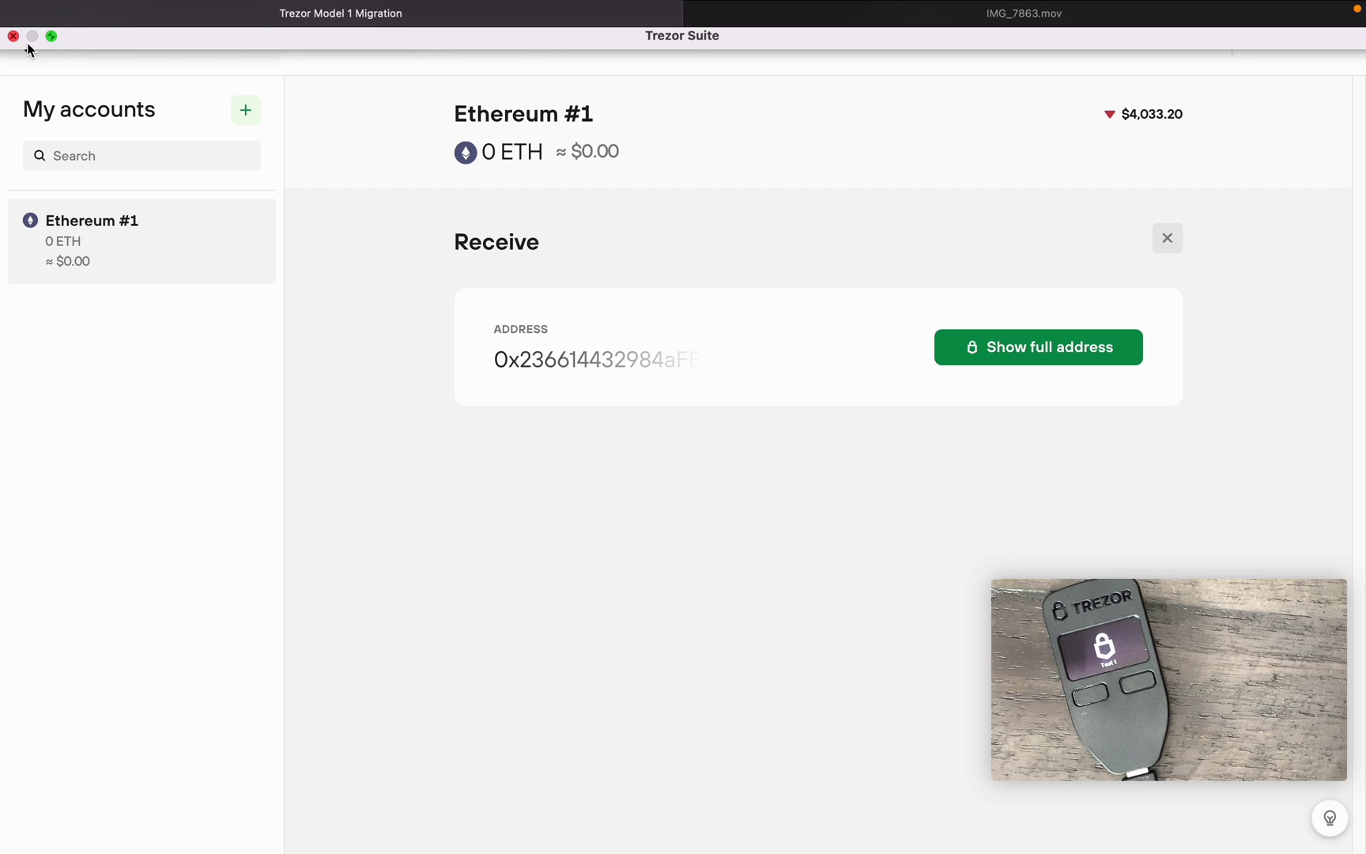
- Leave Trezor Suite and copy MetaMask Account 1's address (0 ETH) in Chrome
{"action": "left_click", "coordinate": [52, 36]}
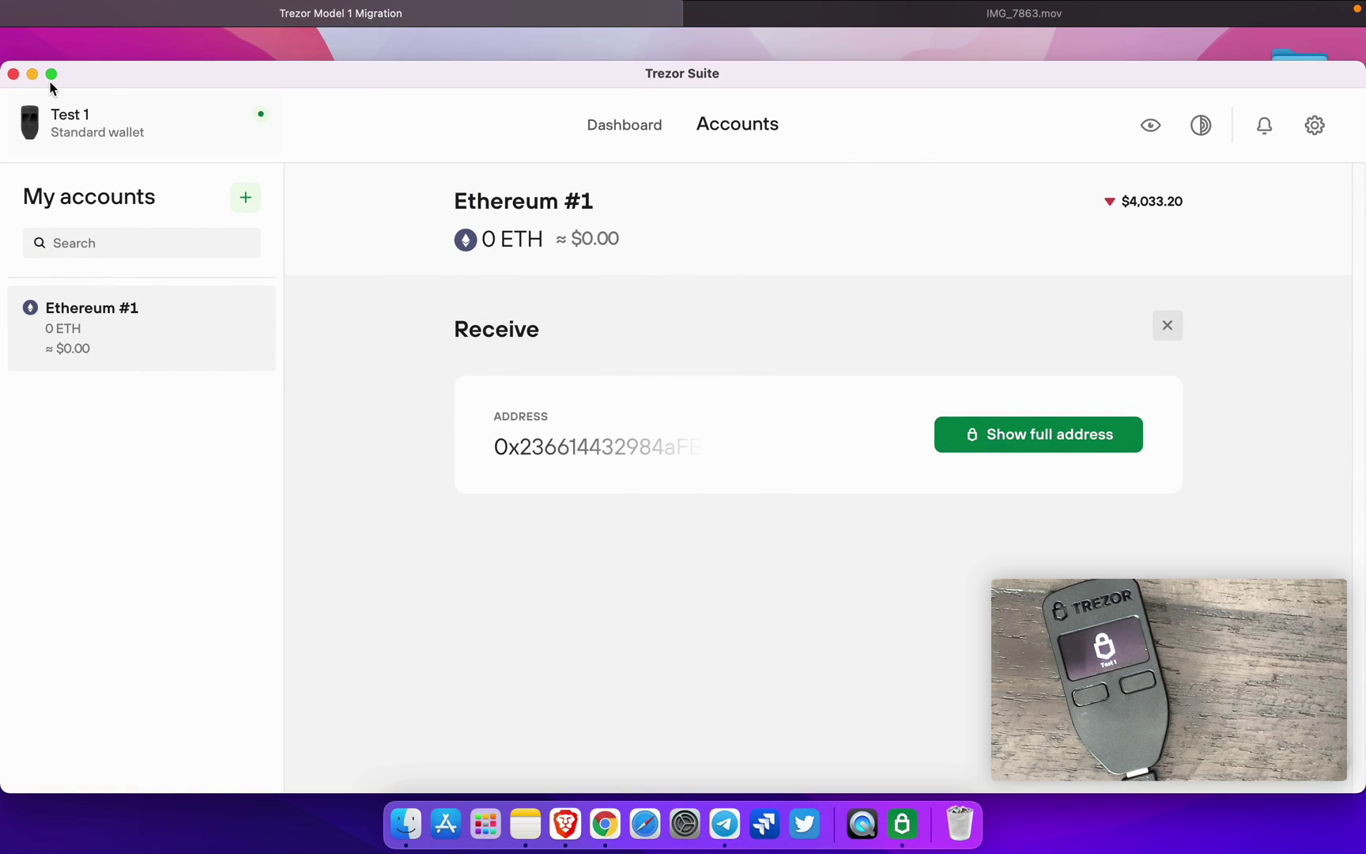
{"action": "left_click", "coordinate": [32, 74]}
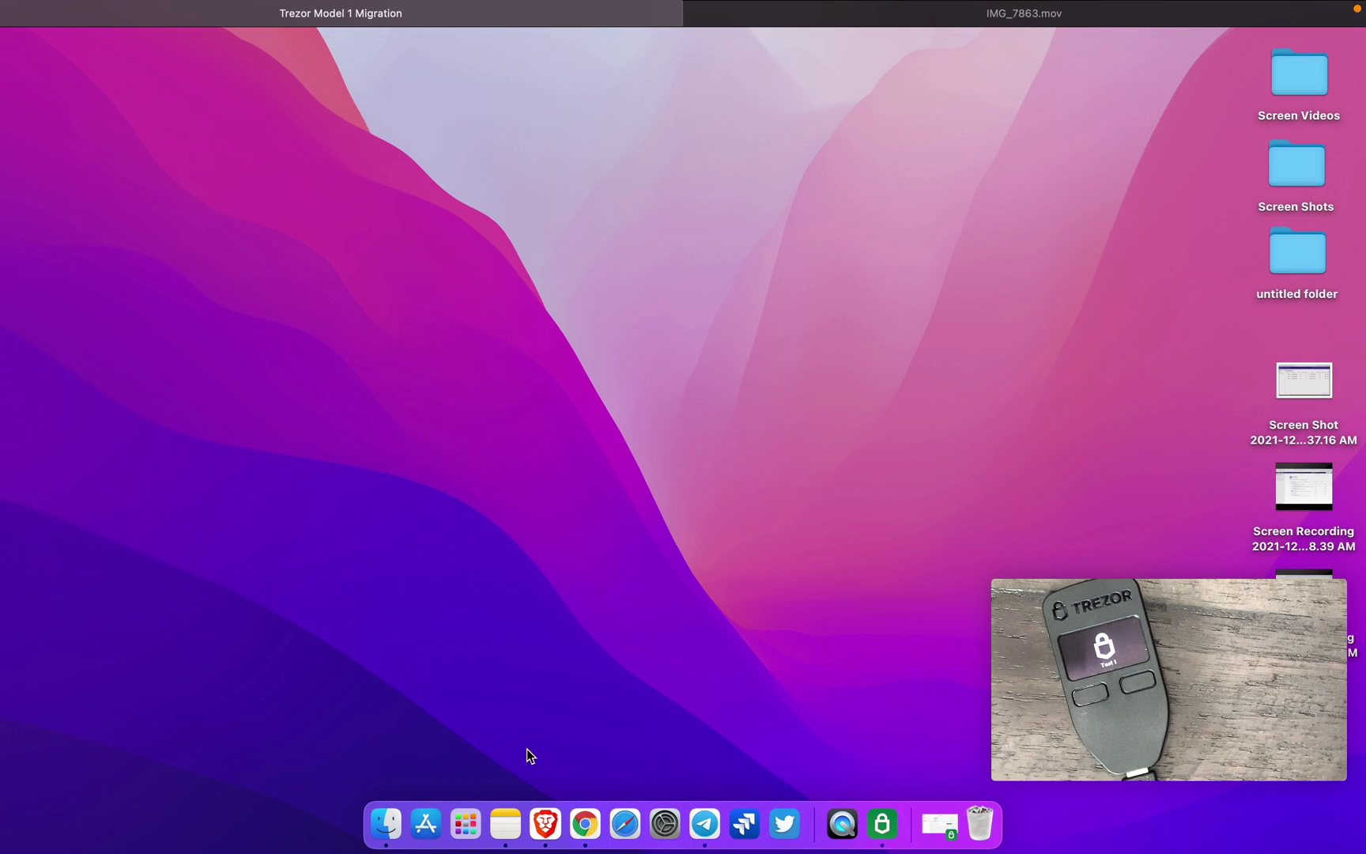
{"action": "left_click", "coordinate": [585, 823]}
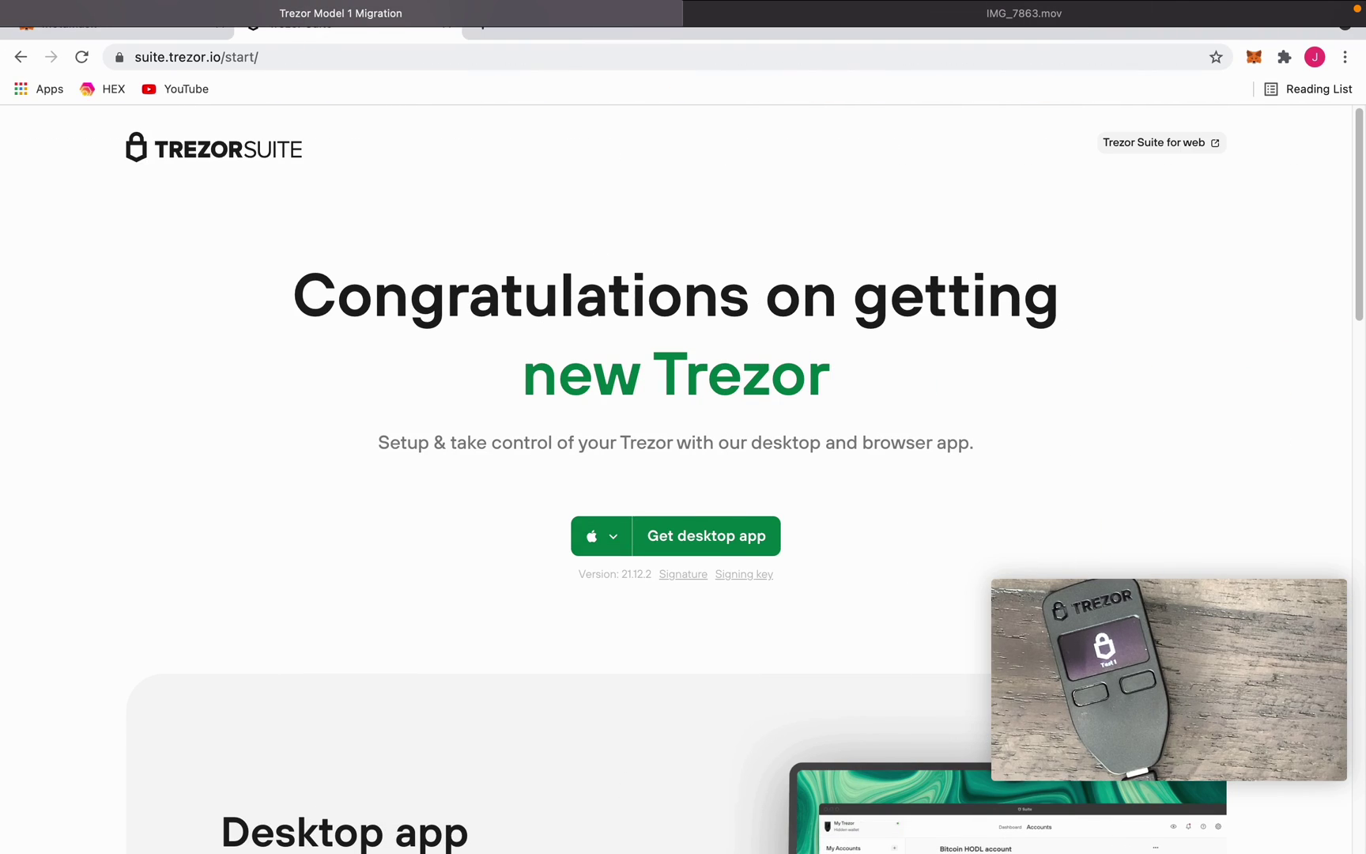
{"action": "left_click", "coordinate": [131, 70]}
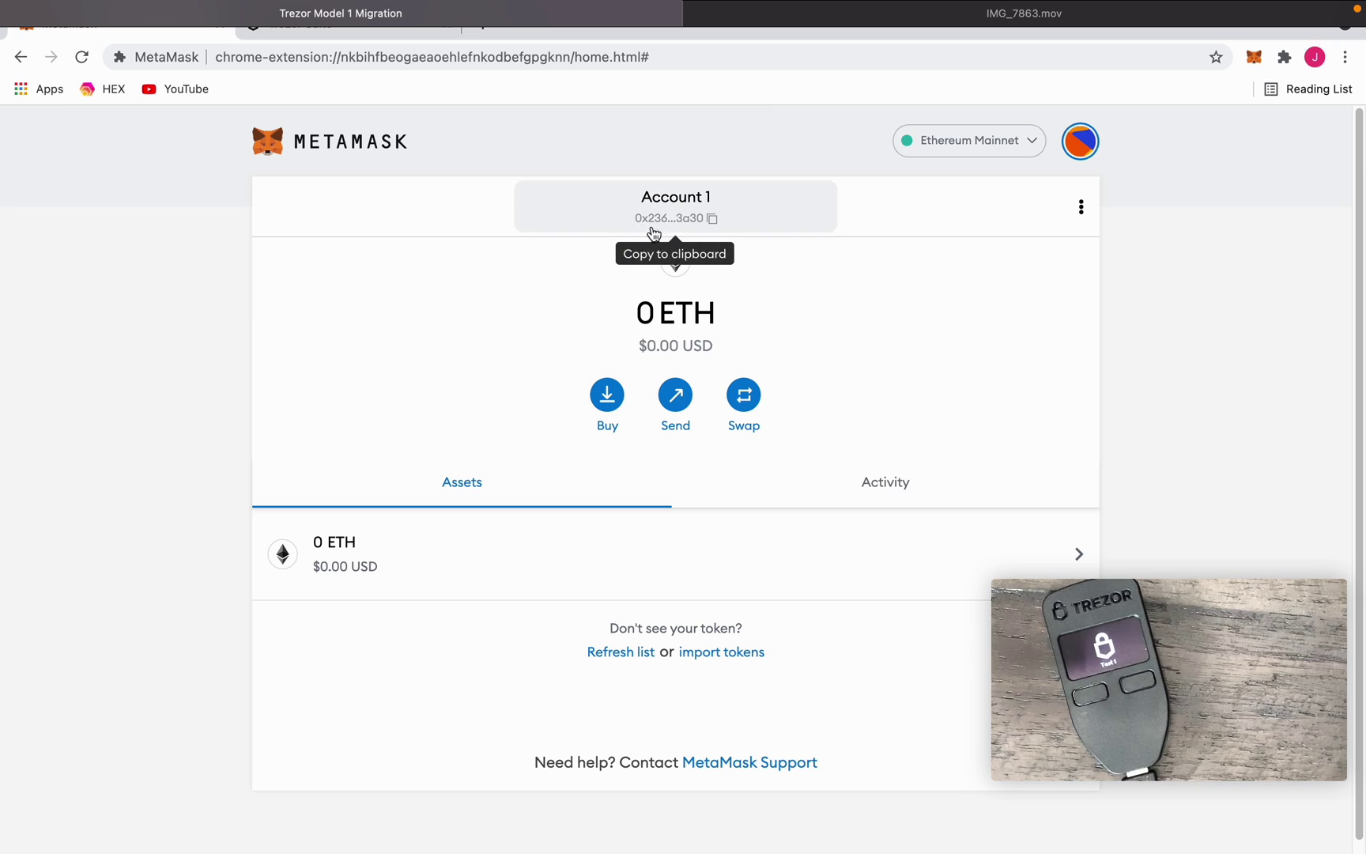
{"action": "left_click", "coordinate": [699, 229]}
- Glance at the Trezor Suite start tab, return to MetaMask and exit Chrome full screen
{"action": "left_click", "coordinate": [306, 33]}
{"action": "left_click", "coordinate": [142, 33]}
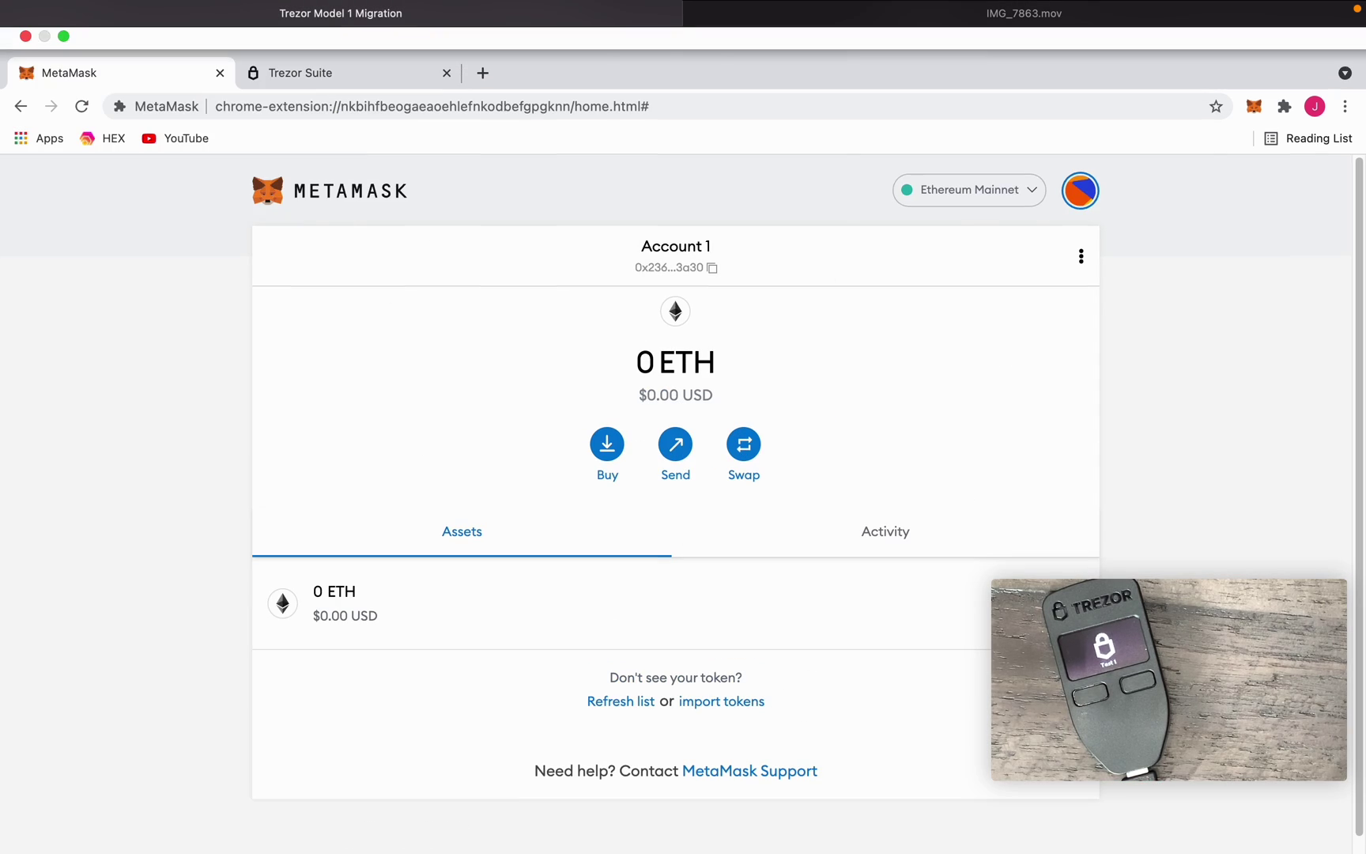
{"action": "left_click", "coordinate": [64, 39]}
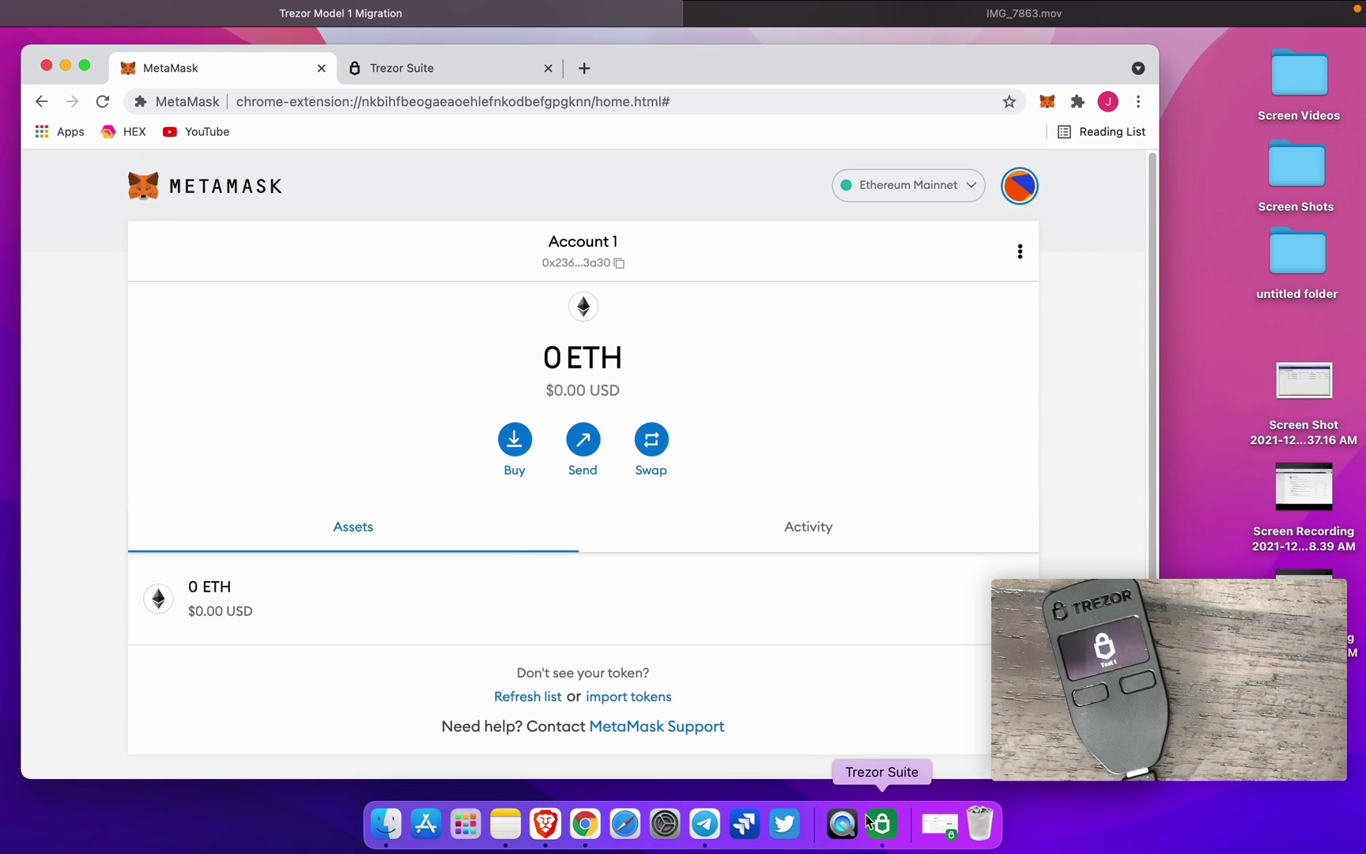
- Show the full ETH receiving address again to compare it, then close the address popup
{"action": "left_click", "coordinate": [882, 836]}
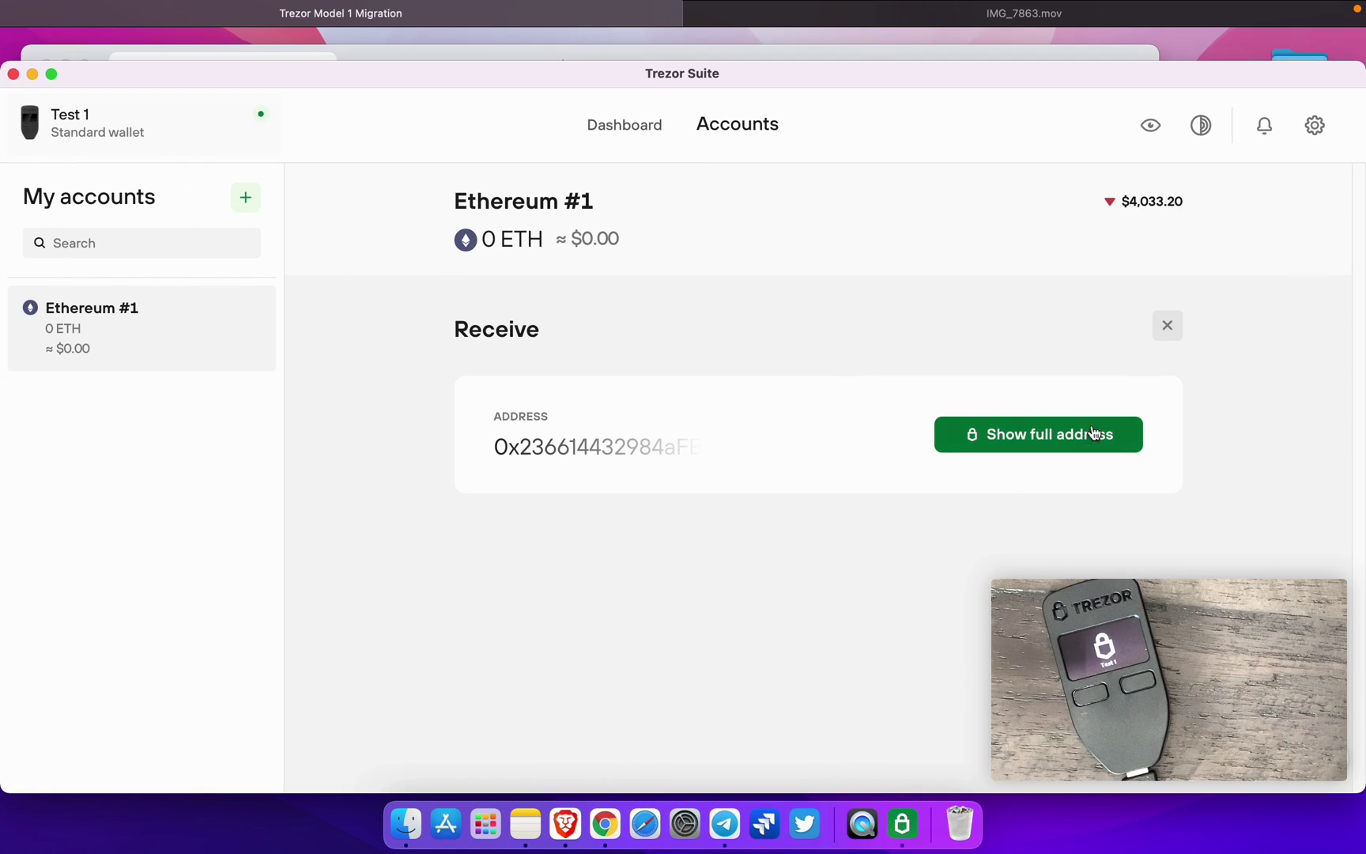
{"action": "left_click", "coordinate": [1104, 431]}
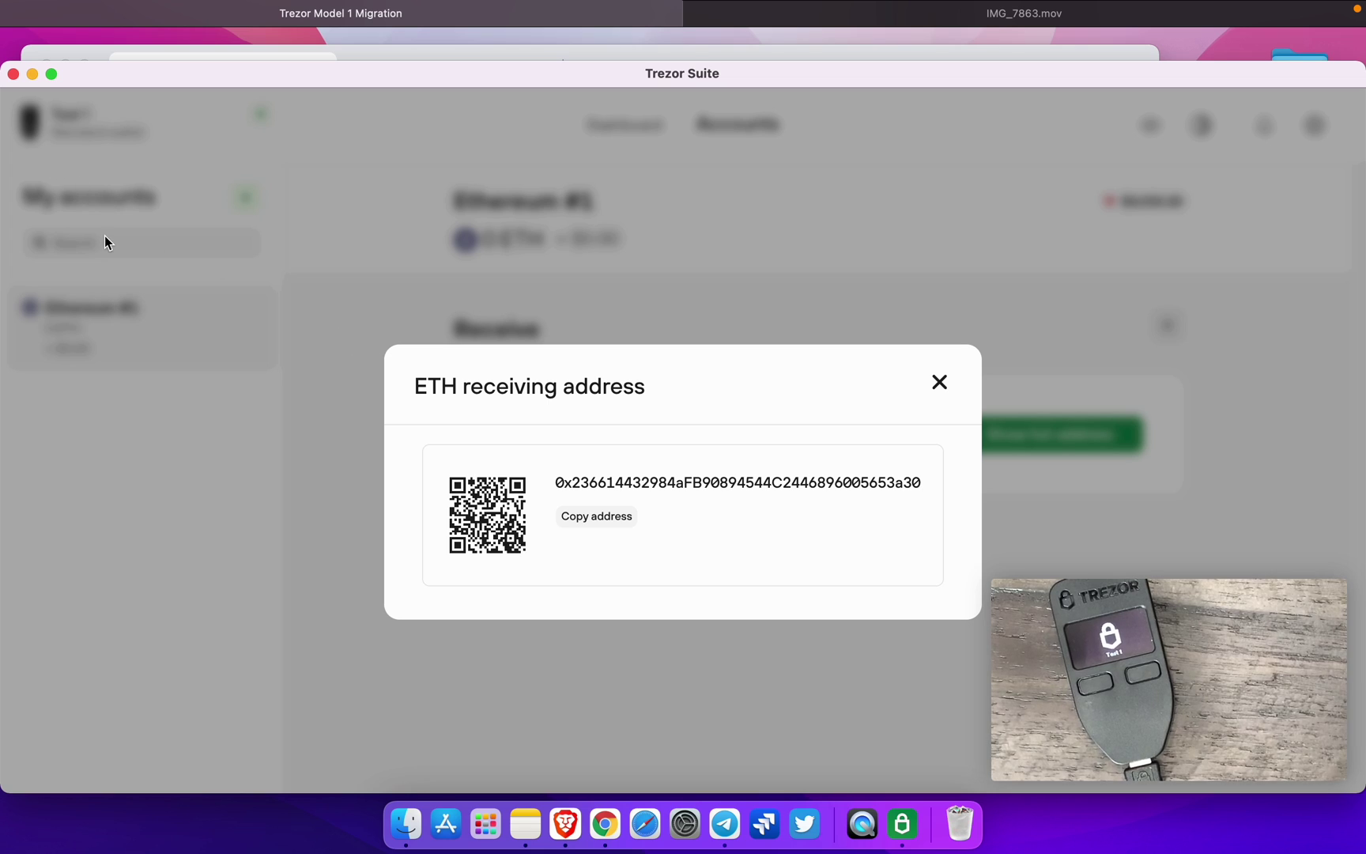
{"action": "left_click", "coordinate": [53, 74]}
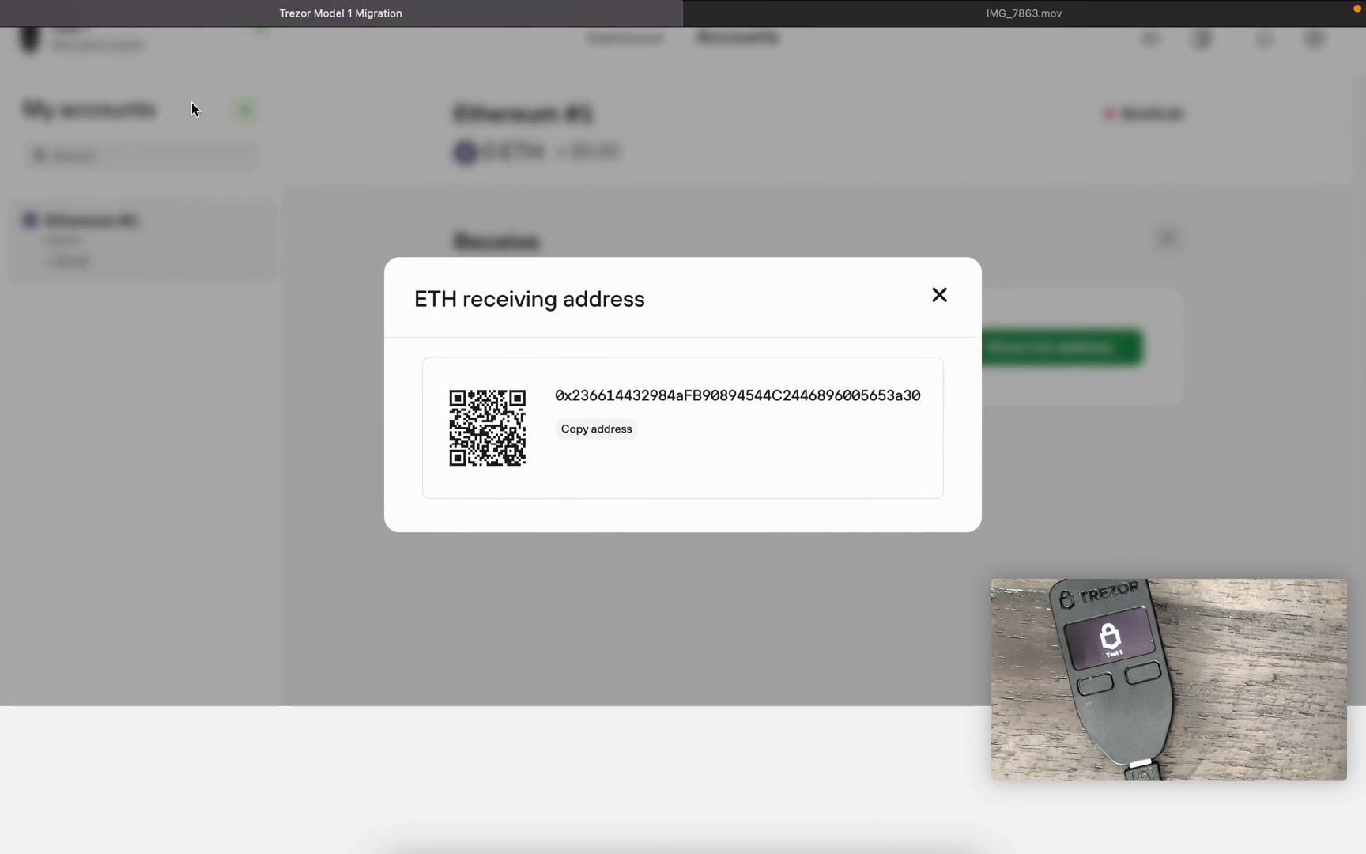
{"action": "left_click", "coordinate": [939, 369]}
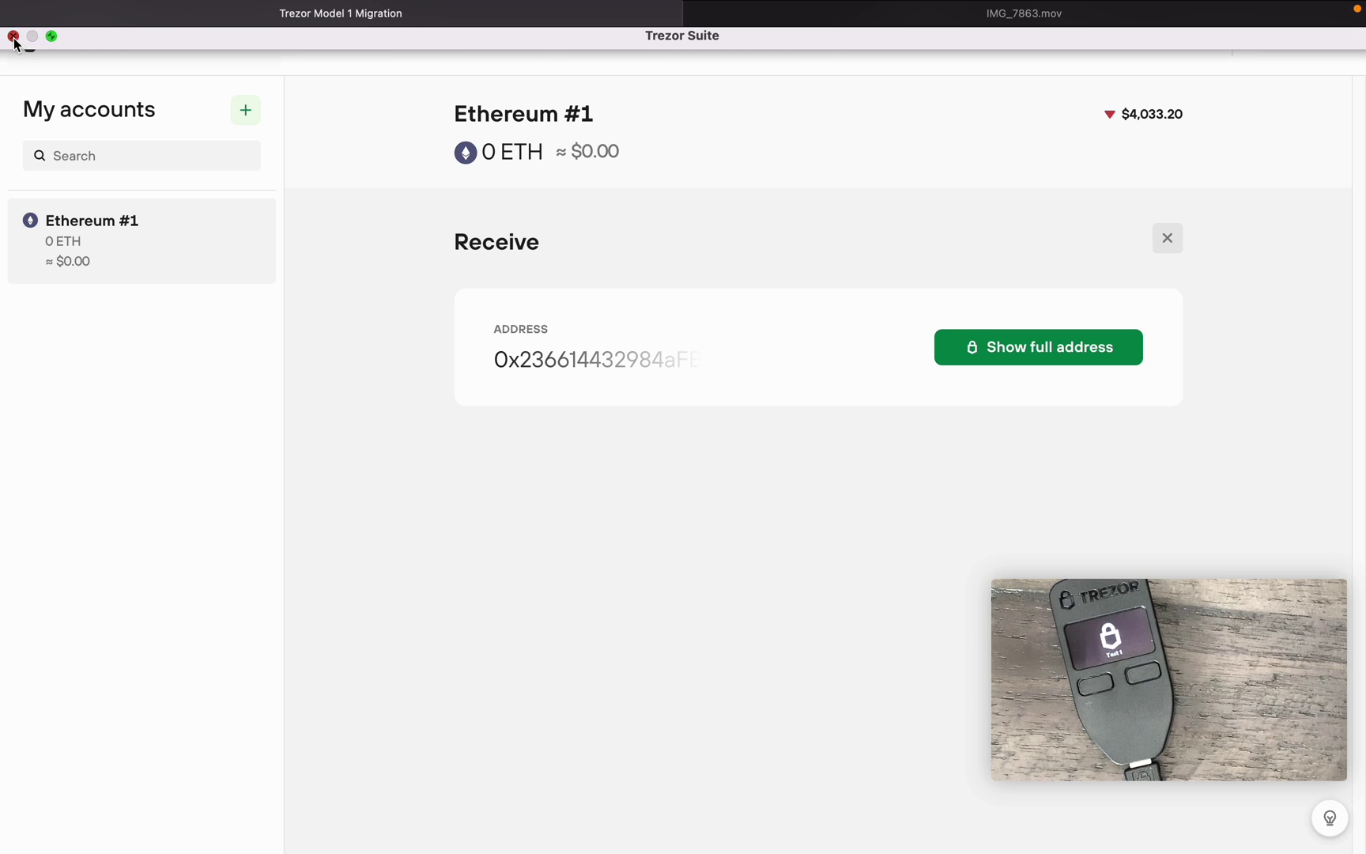
- Quit Trezor Suite, remove the old MetaMask extension from Chrome, and open a new tab
{"action": "left_click", "coordinate": [14, 37]}
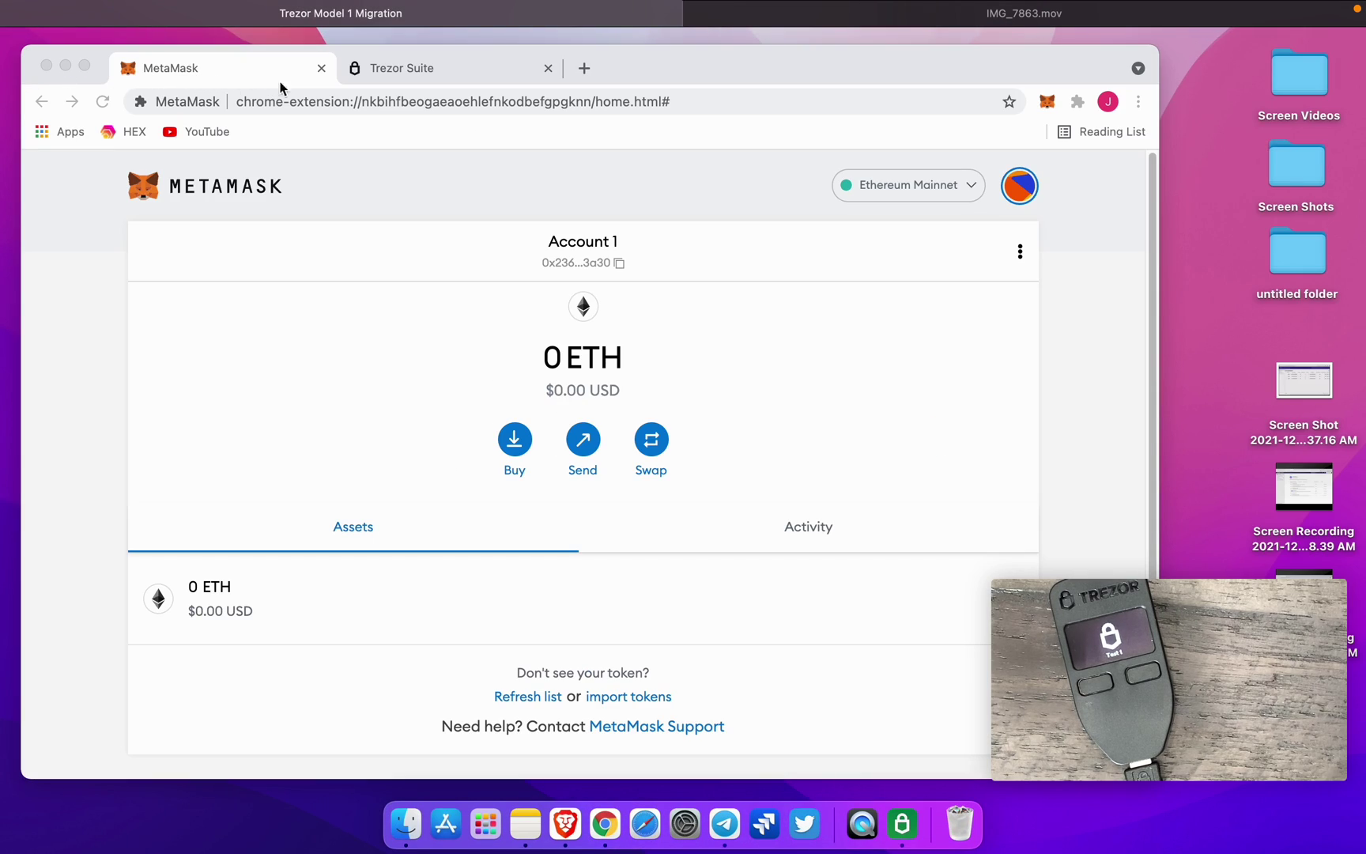
{"action": "left_click", "coordinate": [1048, 101]}
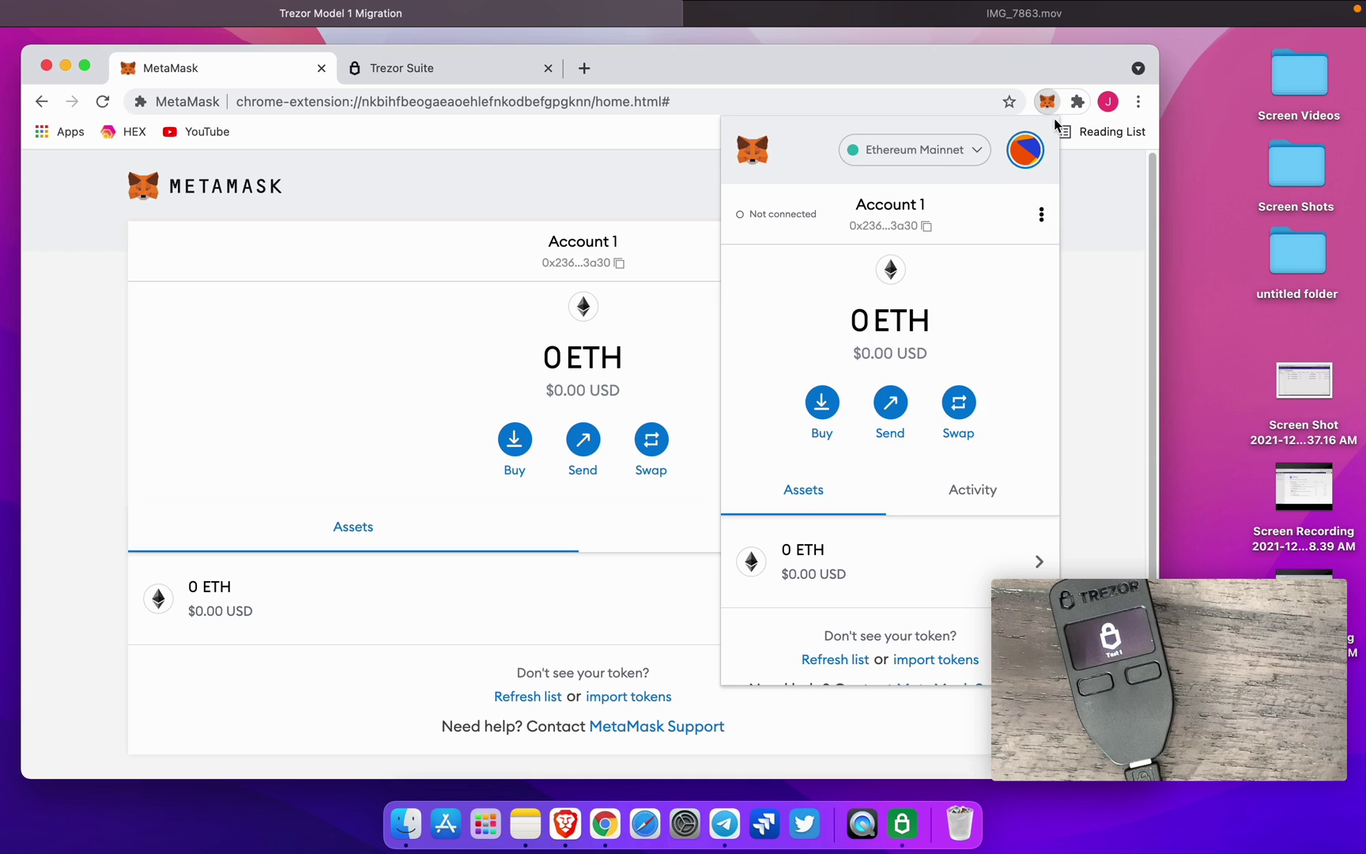
{"action": "left_click", "coordinate": [1077, 101]}
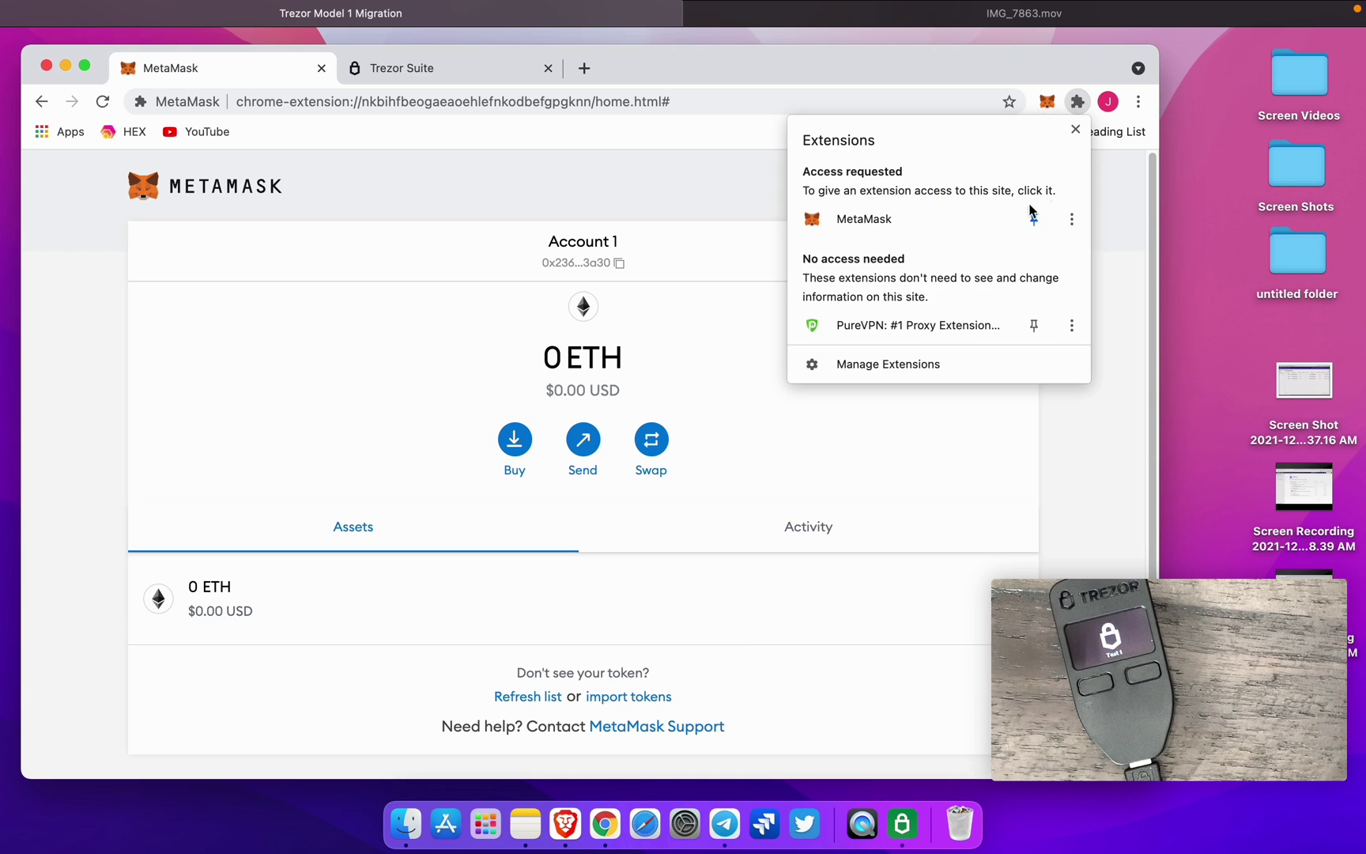
{"action": "left_click", "coordinate": [1072, 219]}
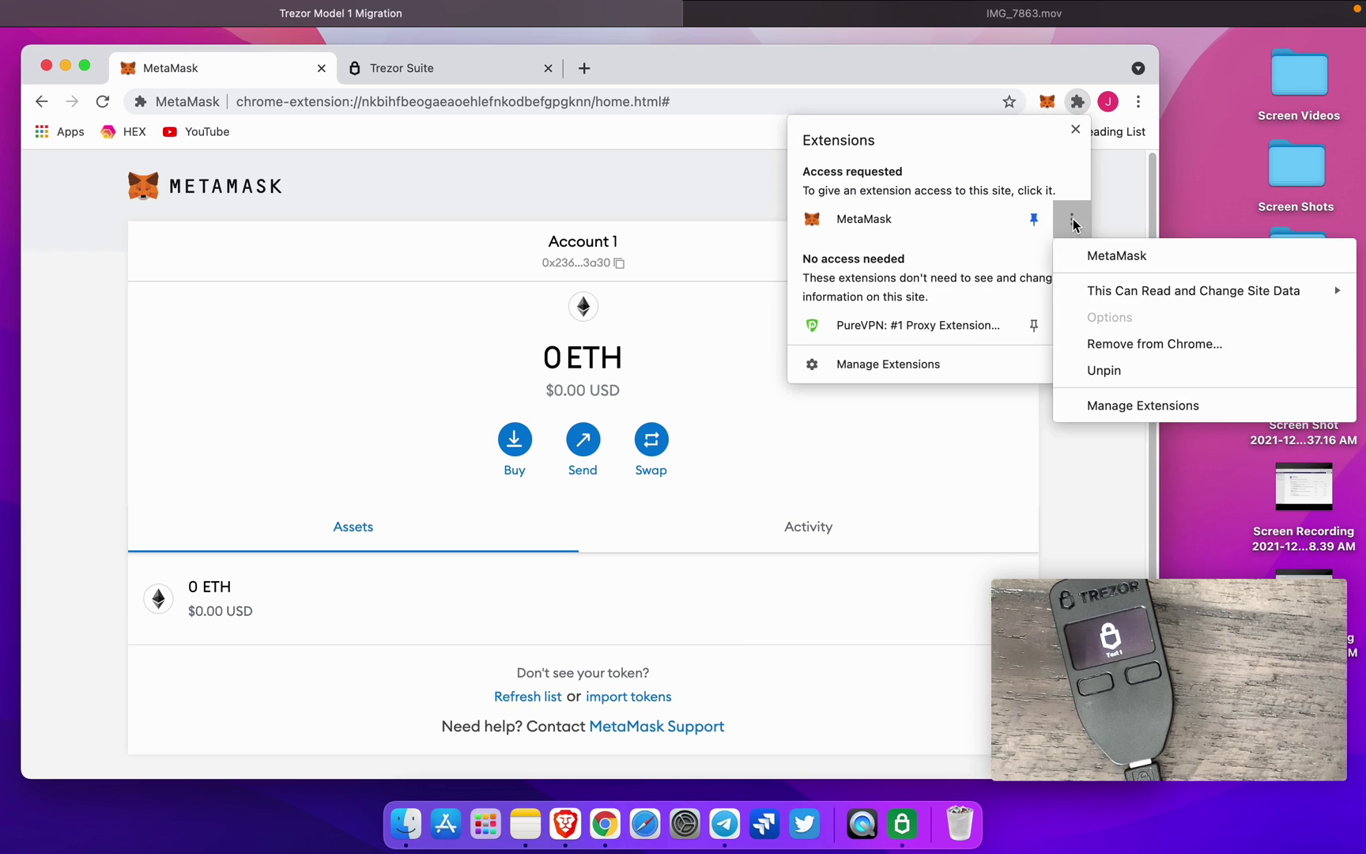
{"action": "left_click", "coordinate": [1124, 343]}
{"action": "left_click", "coordinate": [1023, 249]}
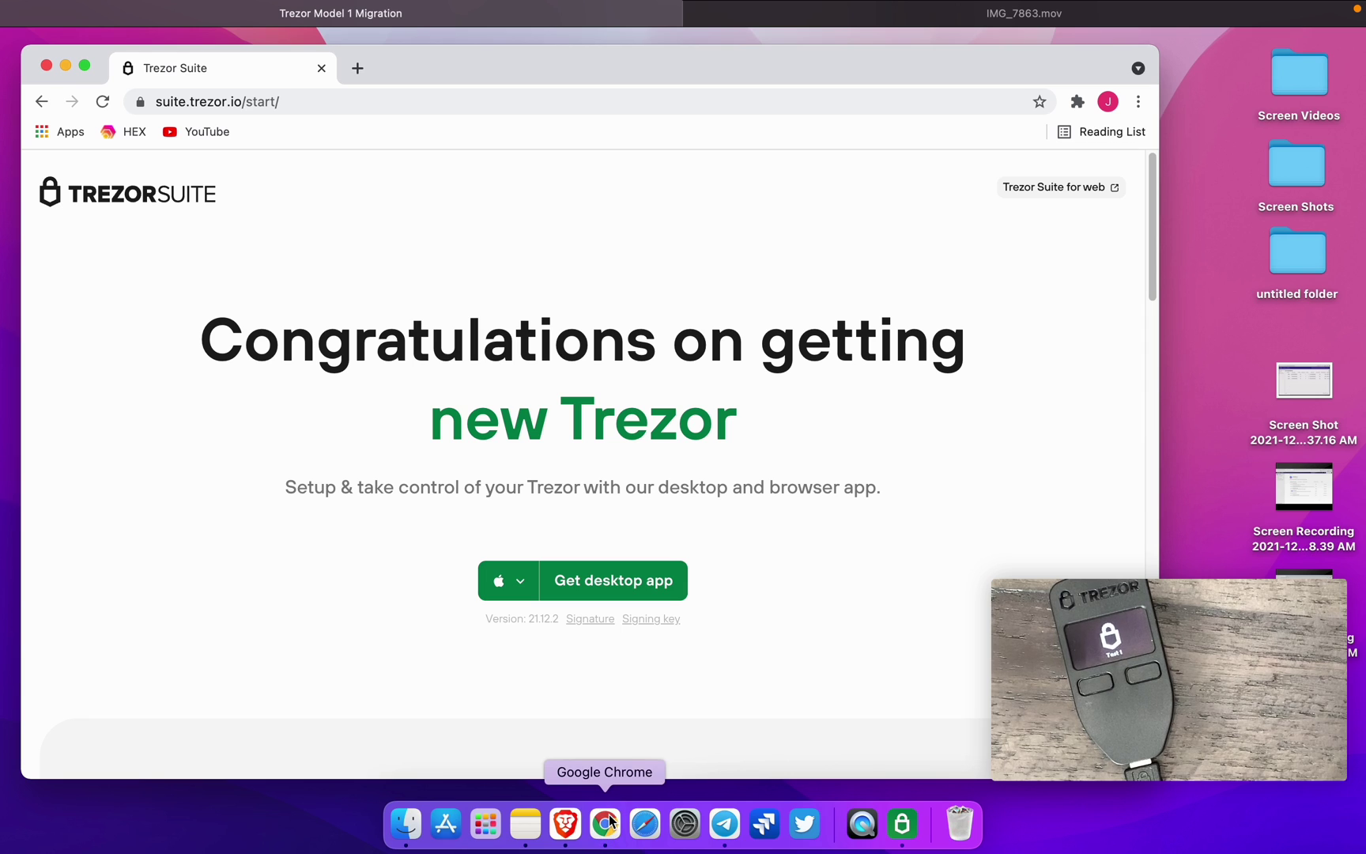
{"action": "left_click", "coordinate": [358, 68]}
{"action": "type", "text": "nme"}
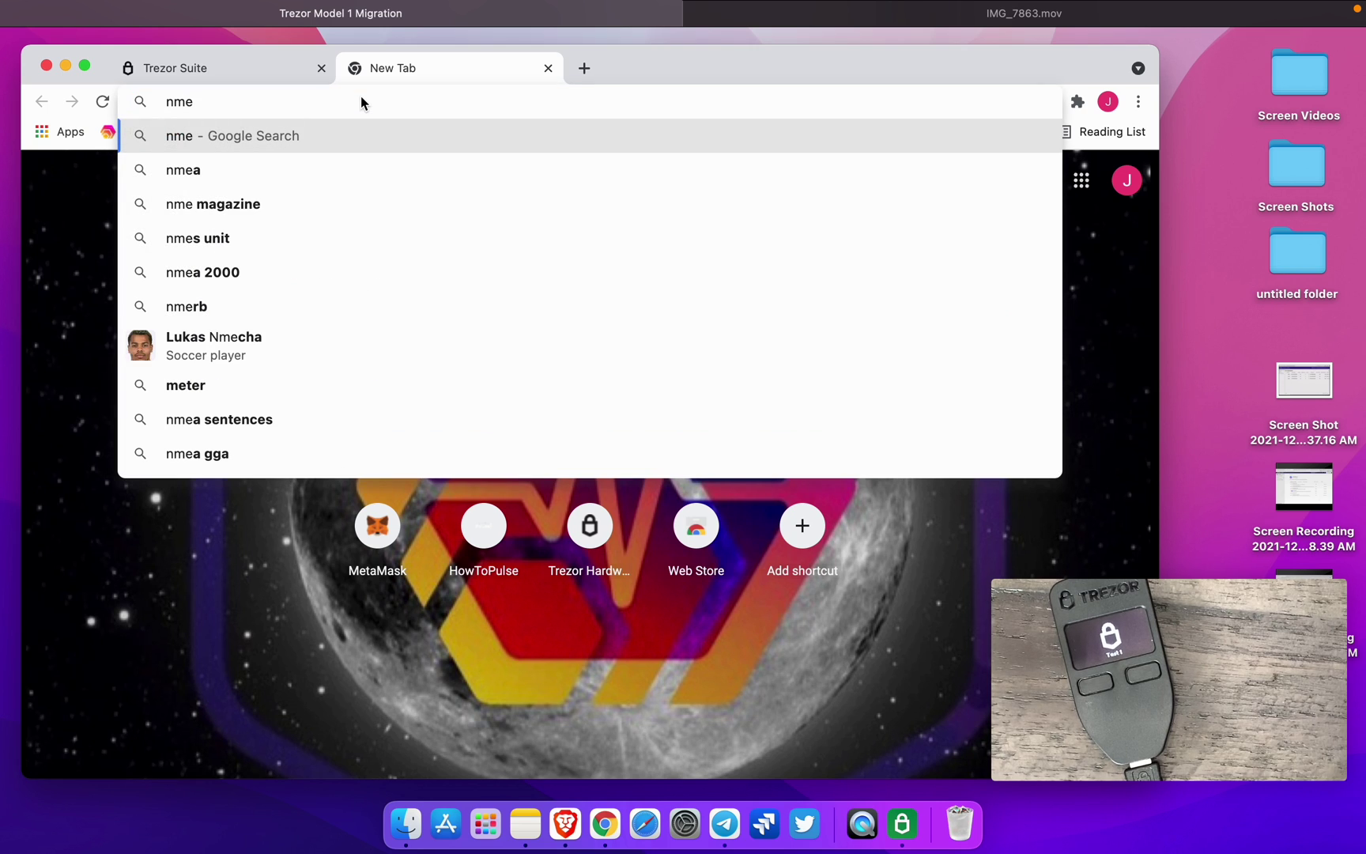
- Go to metamask.io and open its download page to find the Chrome install link
{"action": "key", "text": "BackSpace"}
{"action": "key", "text": "BackSpace"}
{"action": "key", "text": "BackSpace"}
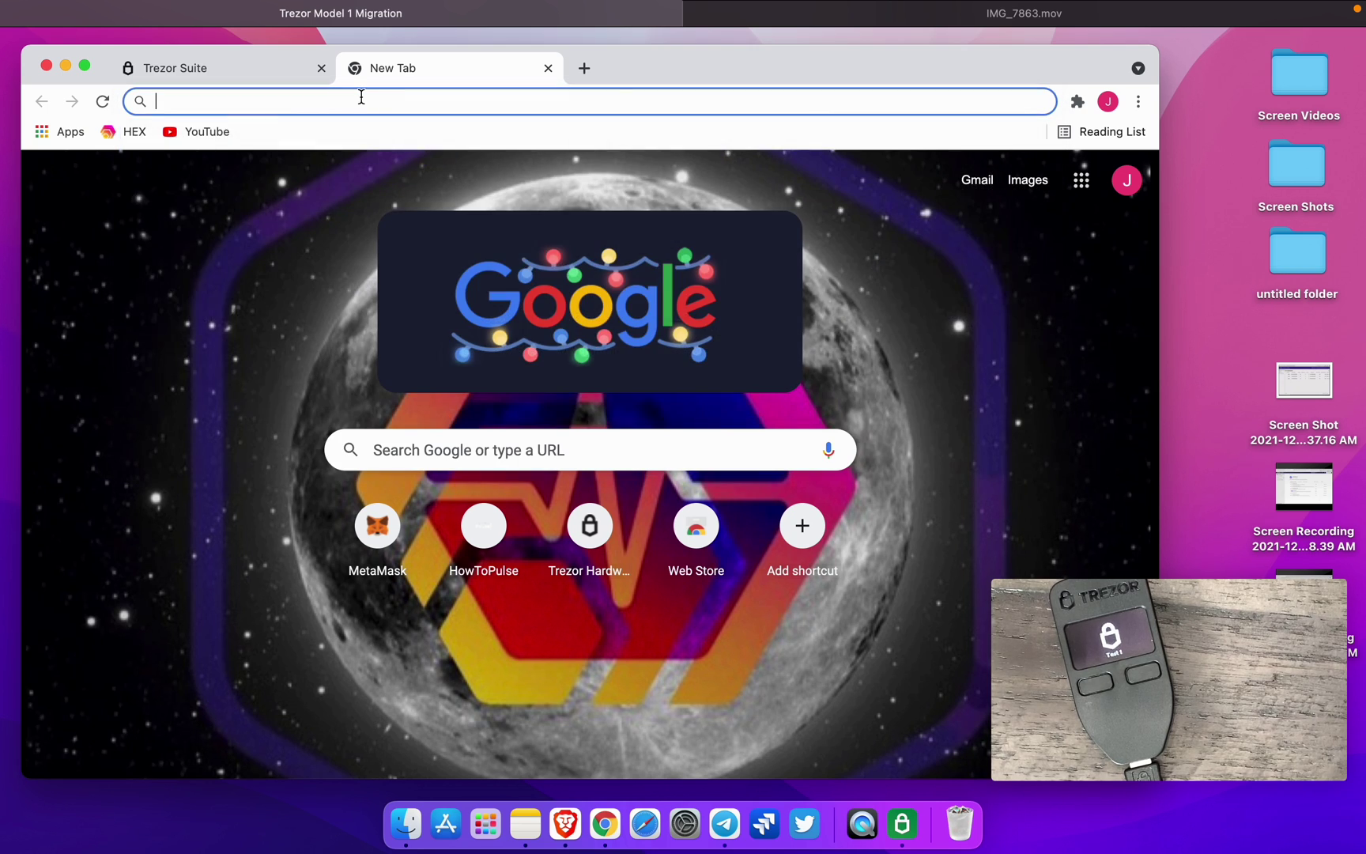
{"action": "type", "text": "metamask.io"}
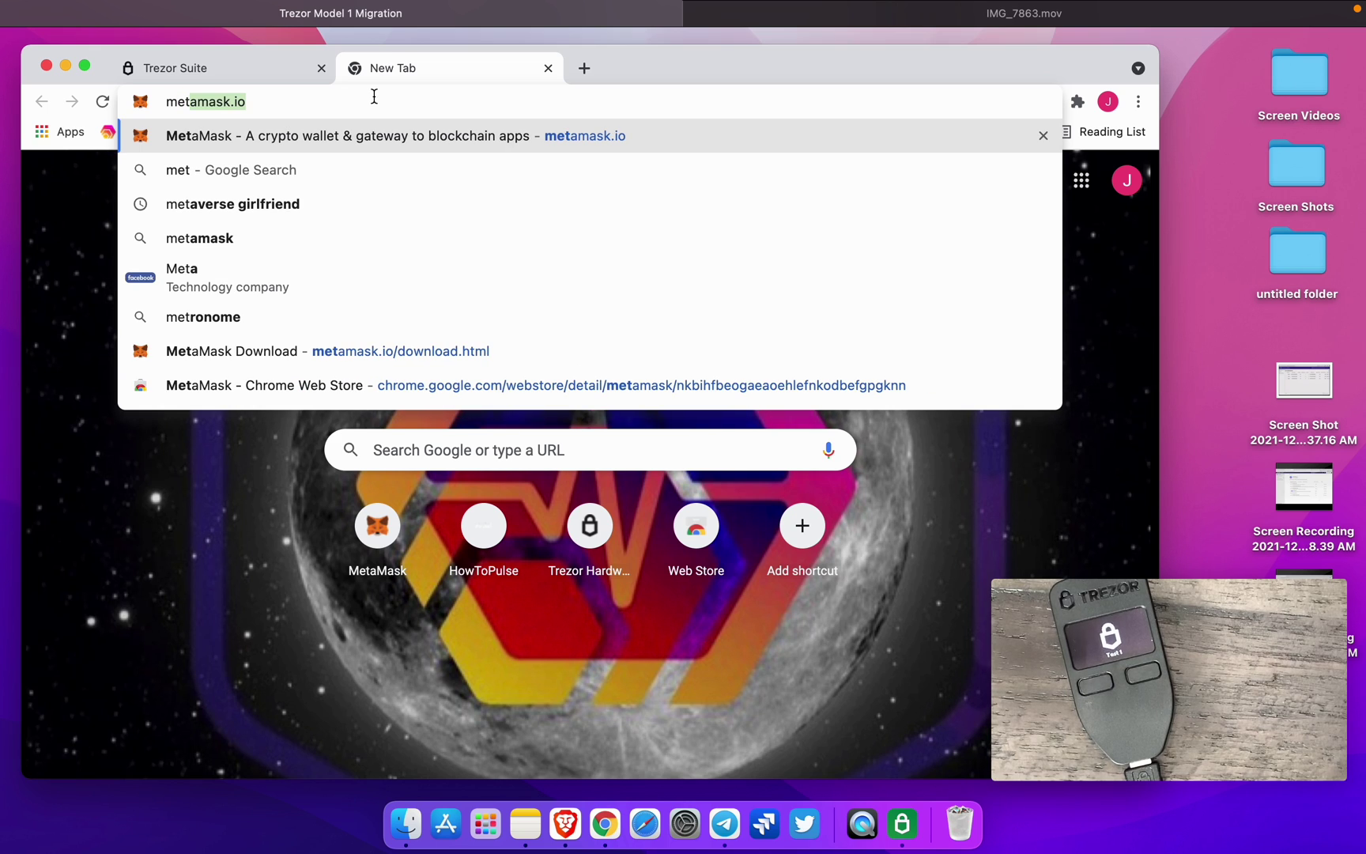
{"action": "key", "text": "Return"}
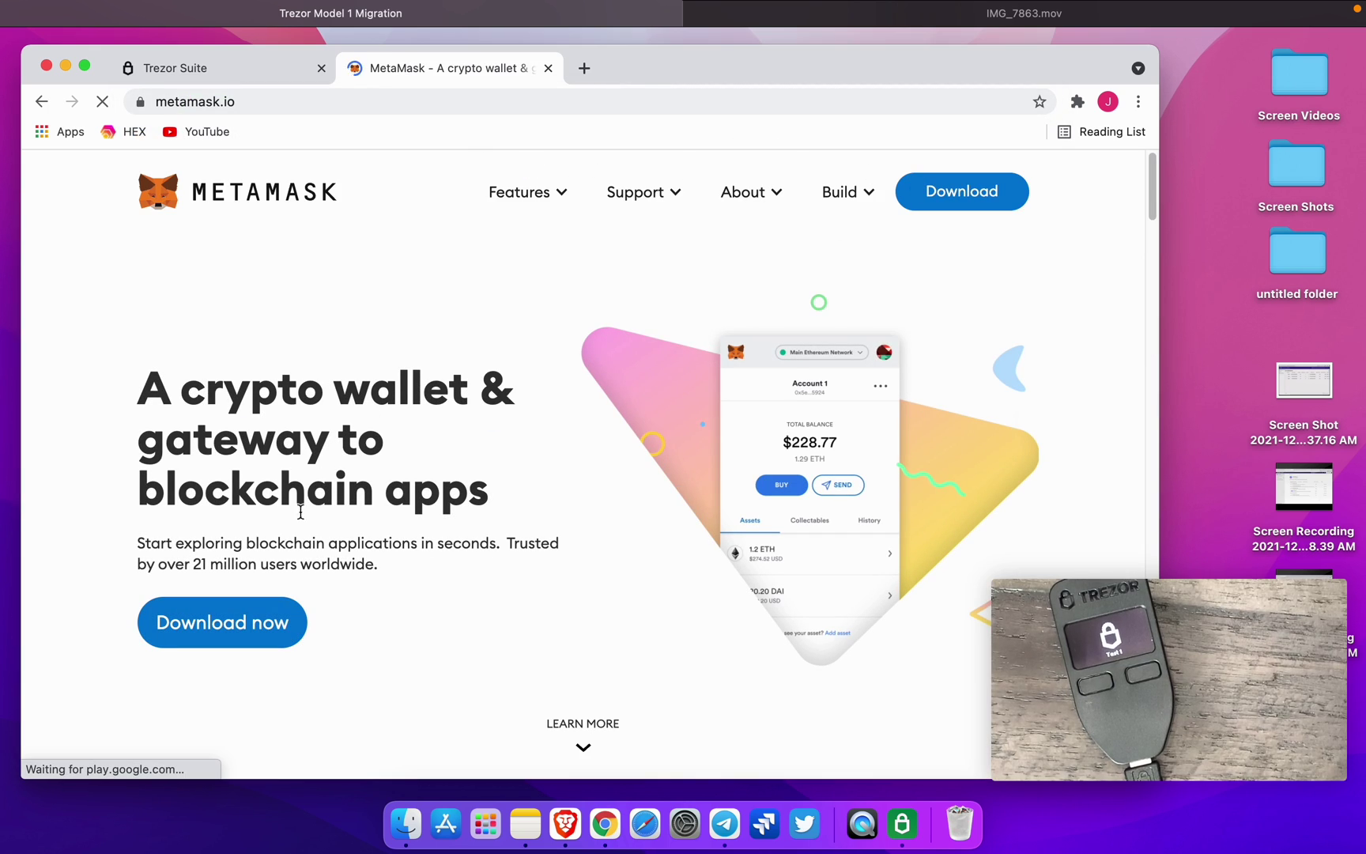
{"action": "left_click", "coordinate": [257, 633]}
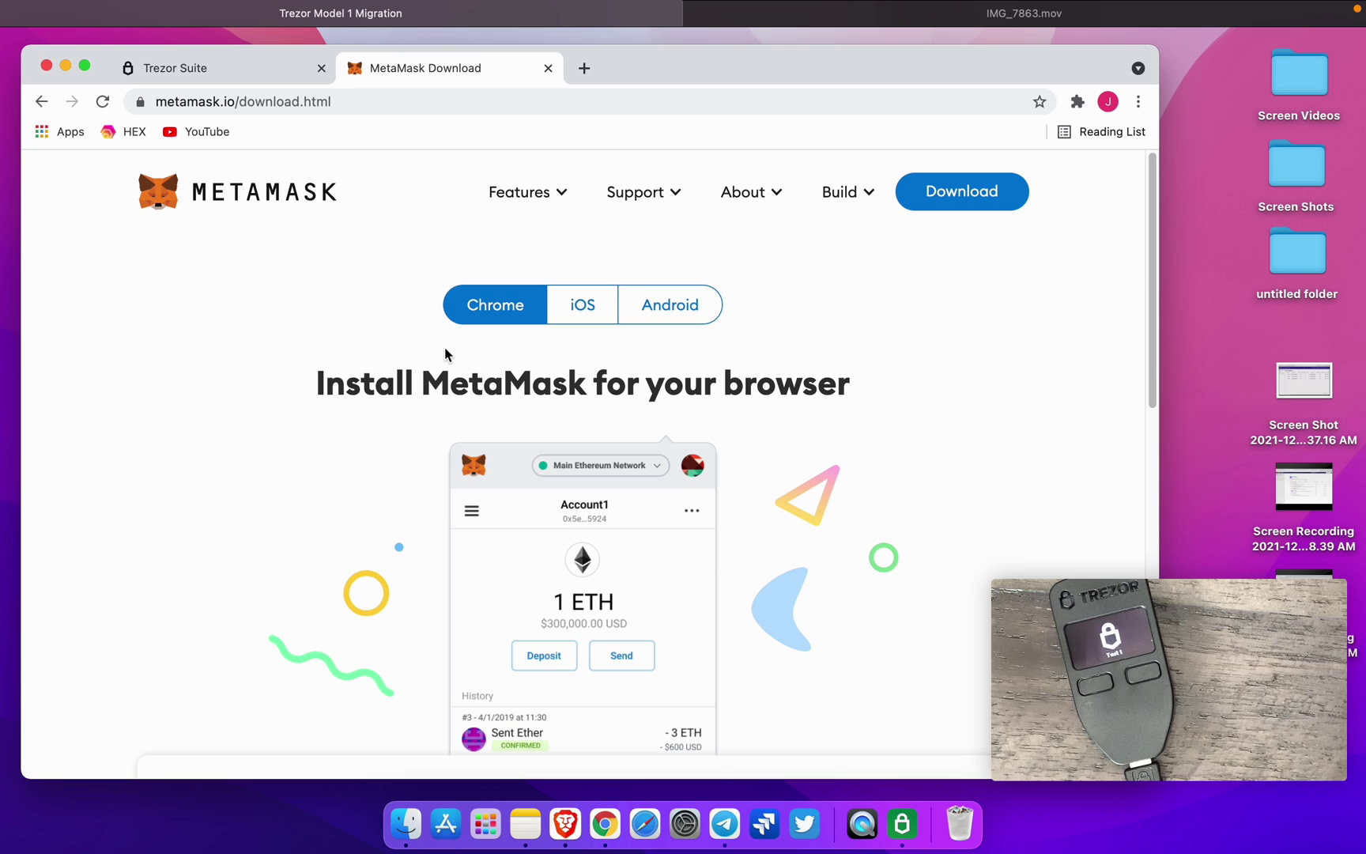
{"action": "scroll", "coordinate": [445, 353], "scroll_direction": "down", "scroll_amount": 3}
- Add the MetaMask extension to Chrome from the Web Store and launch it from the toolbar
{"action": "left_click", "coordinate": [575, 700]}
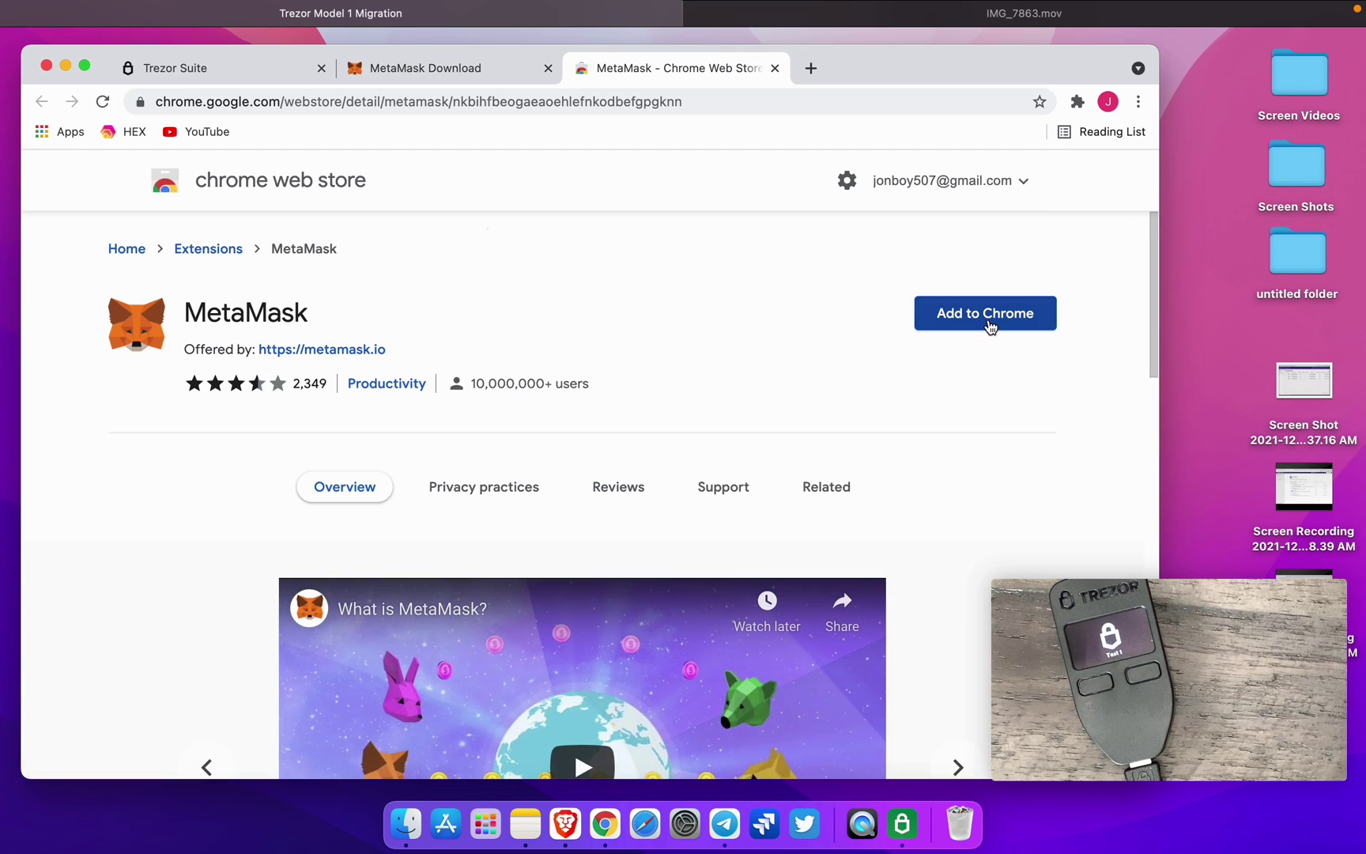
{"action": "left_click", "coordinate": [989, 324]}
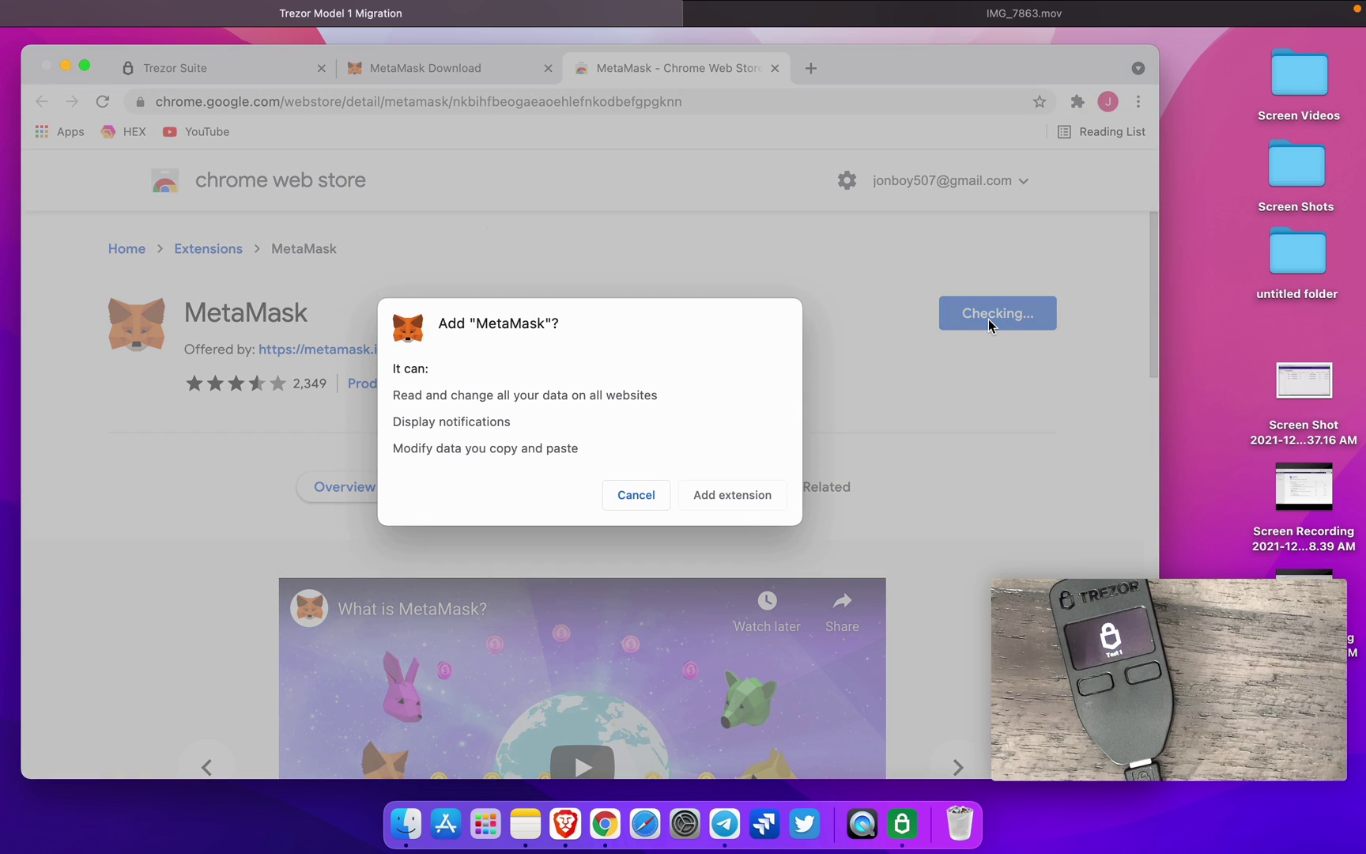
{"action": "left_click", "coordinate": [767, 491]}
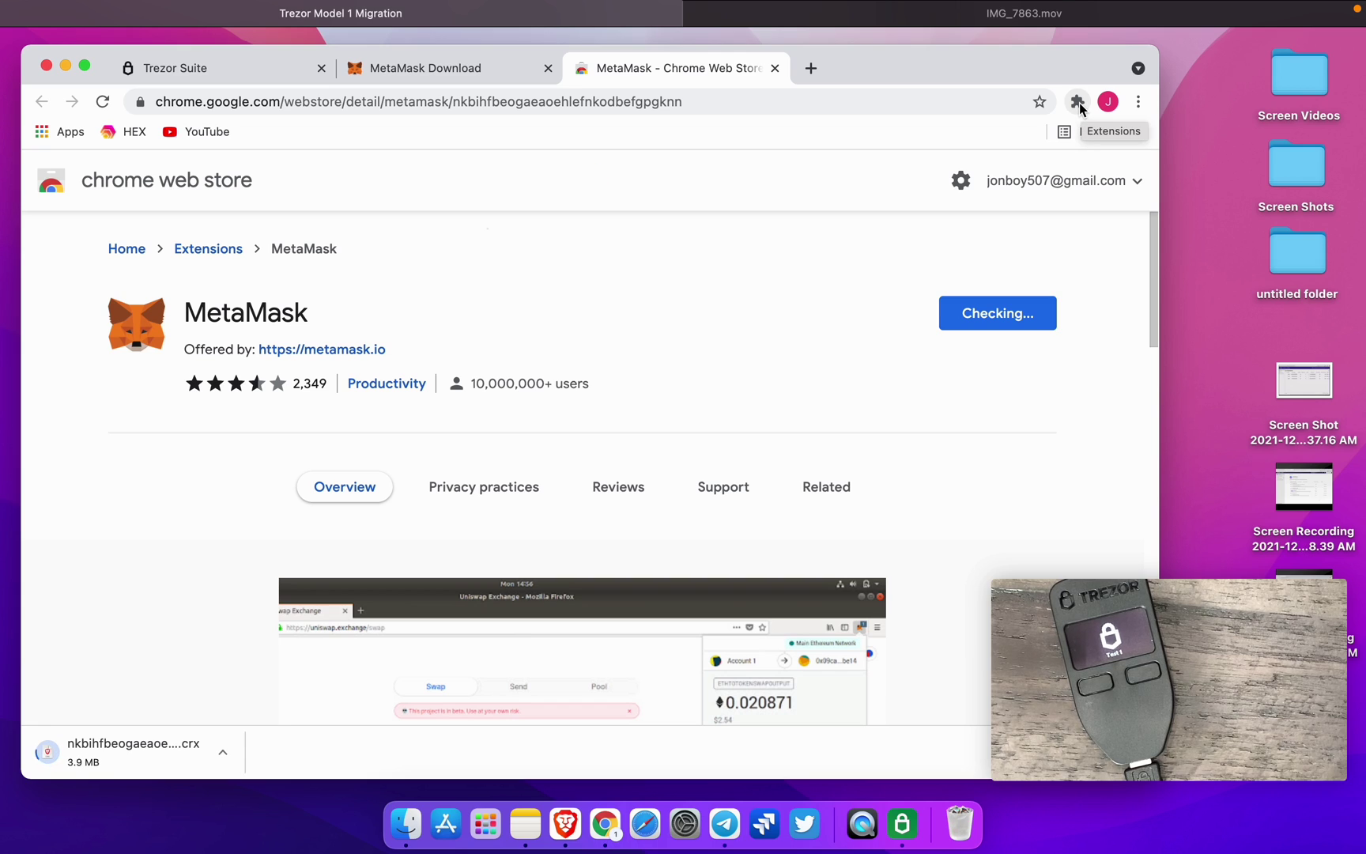
{"action": "left_click", "coordinate": [1078, 103]}
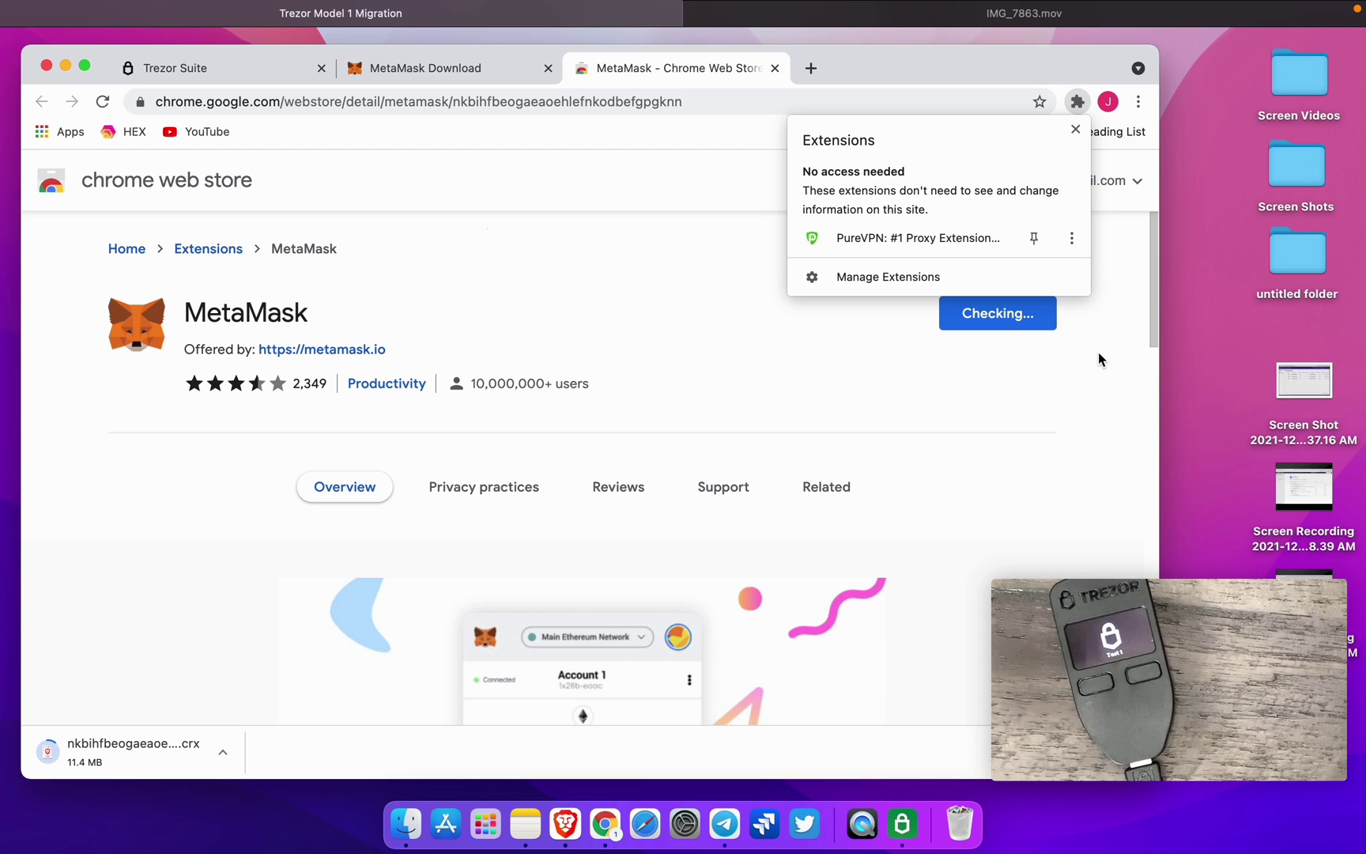
{"action": "left_click", "coordinate": [1101, 332]}
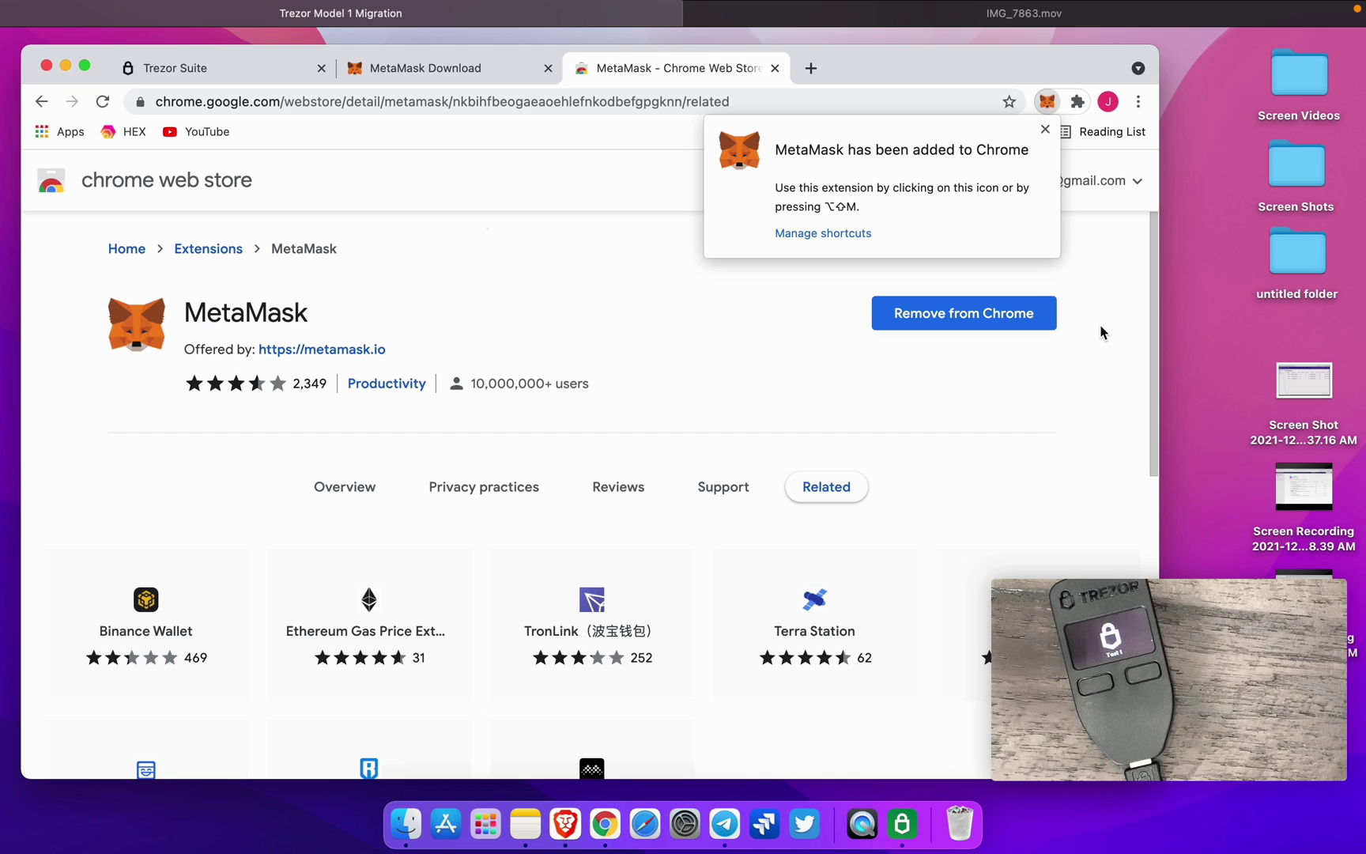
{"action": "left_click", "coordinate": [1059, 109]}
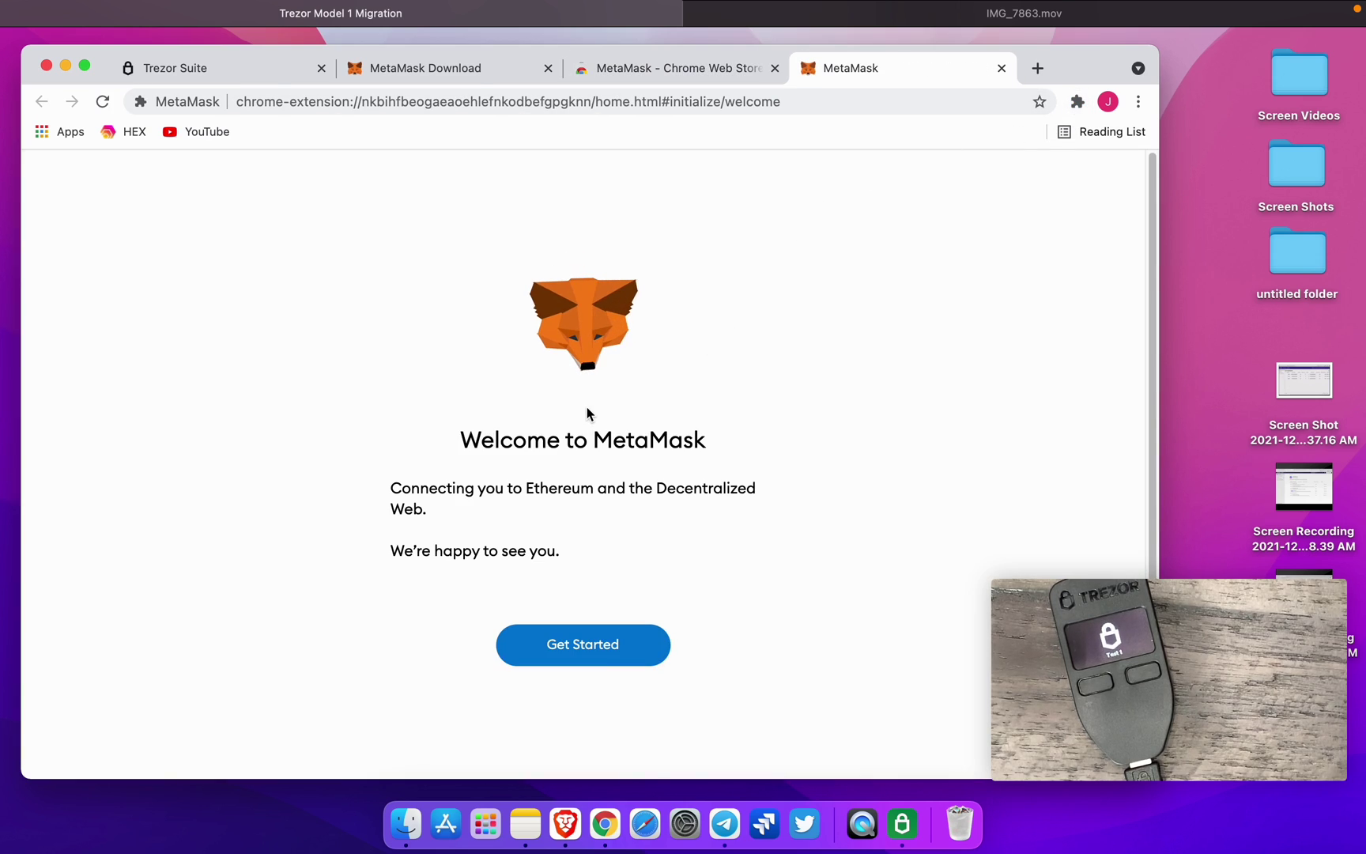
- Start MetaMask setup, choose Create a Wallet, and agree to share usage data
{"action": "left_click", "coordinate": [85, 65]}
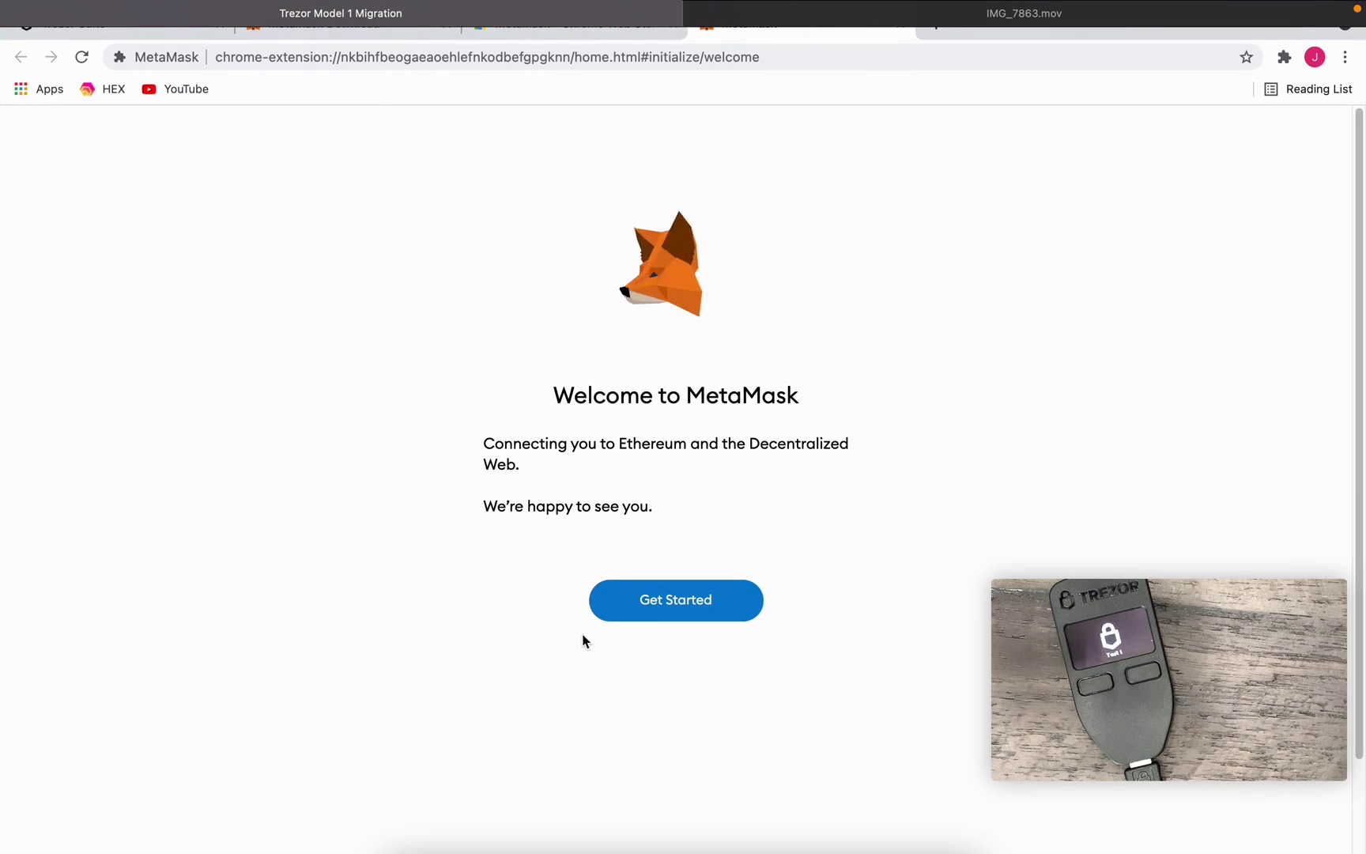
{"action": "left_click", "coordinate": [665, 593]}
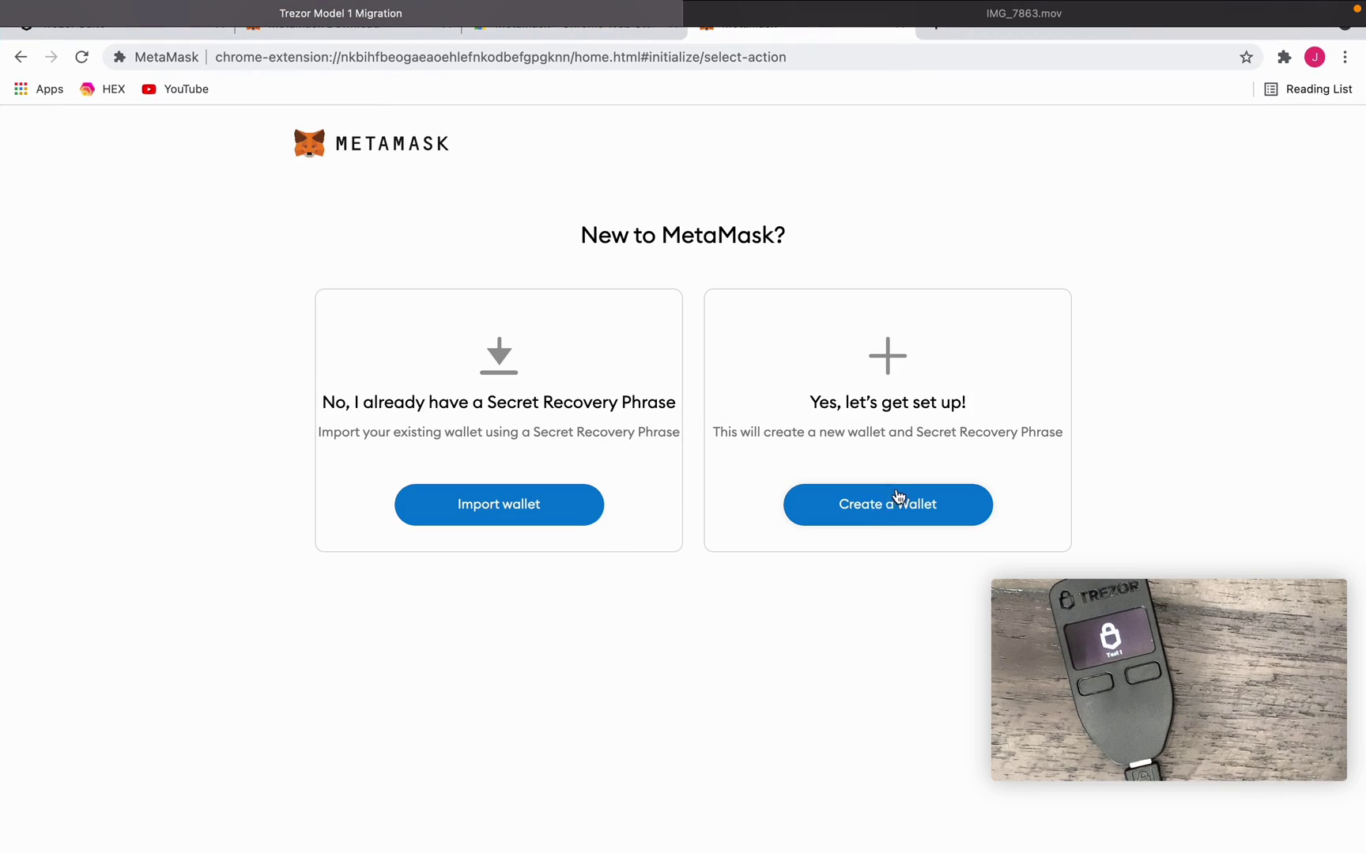
{"action": "left_click", "coordinate": [907, 520]}
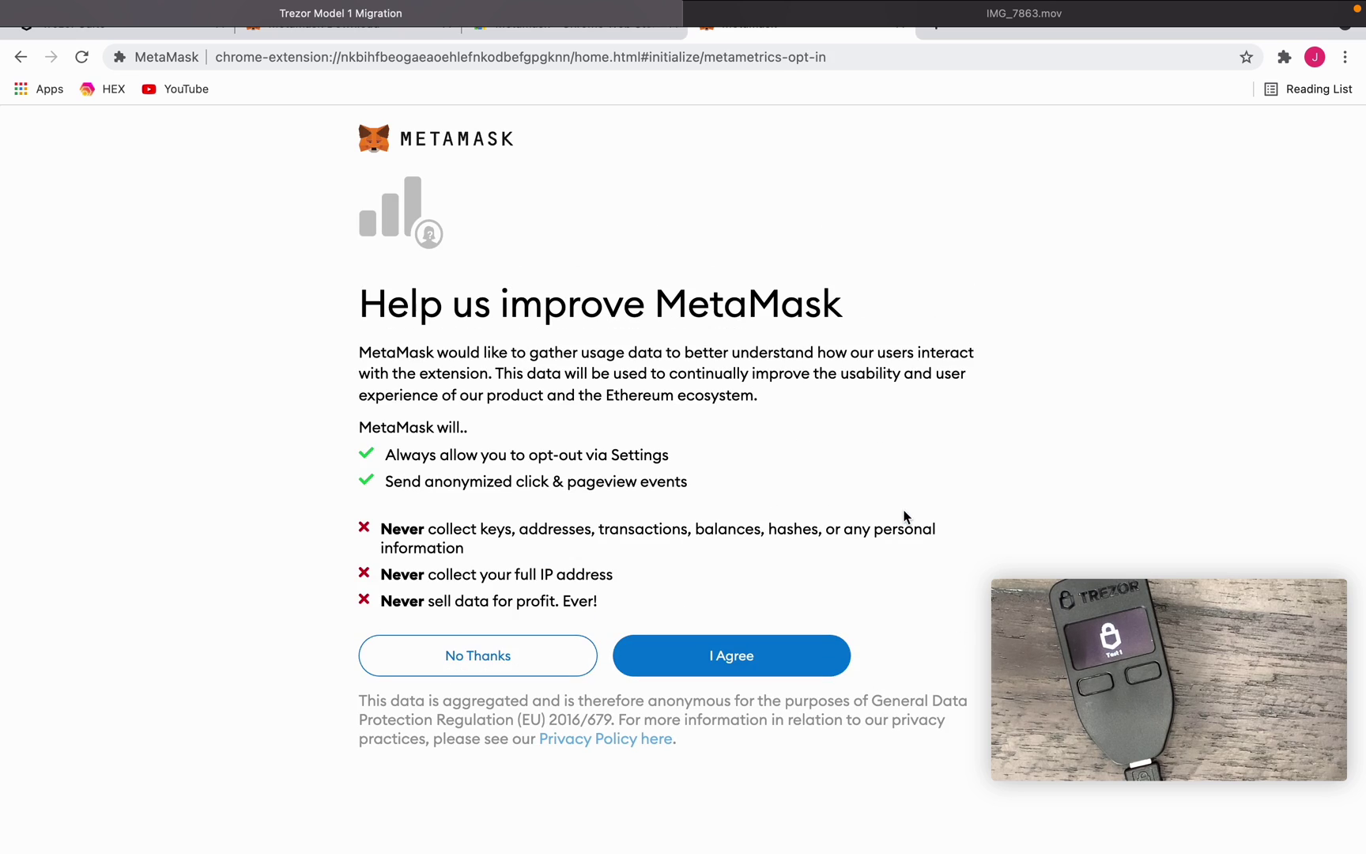
{"action": "left_click", "coordinate": [708, 655]}
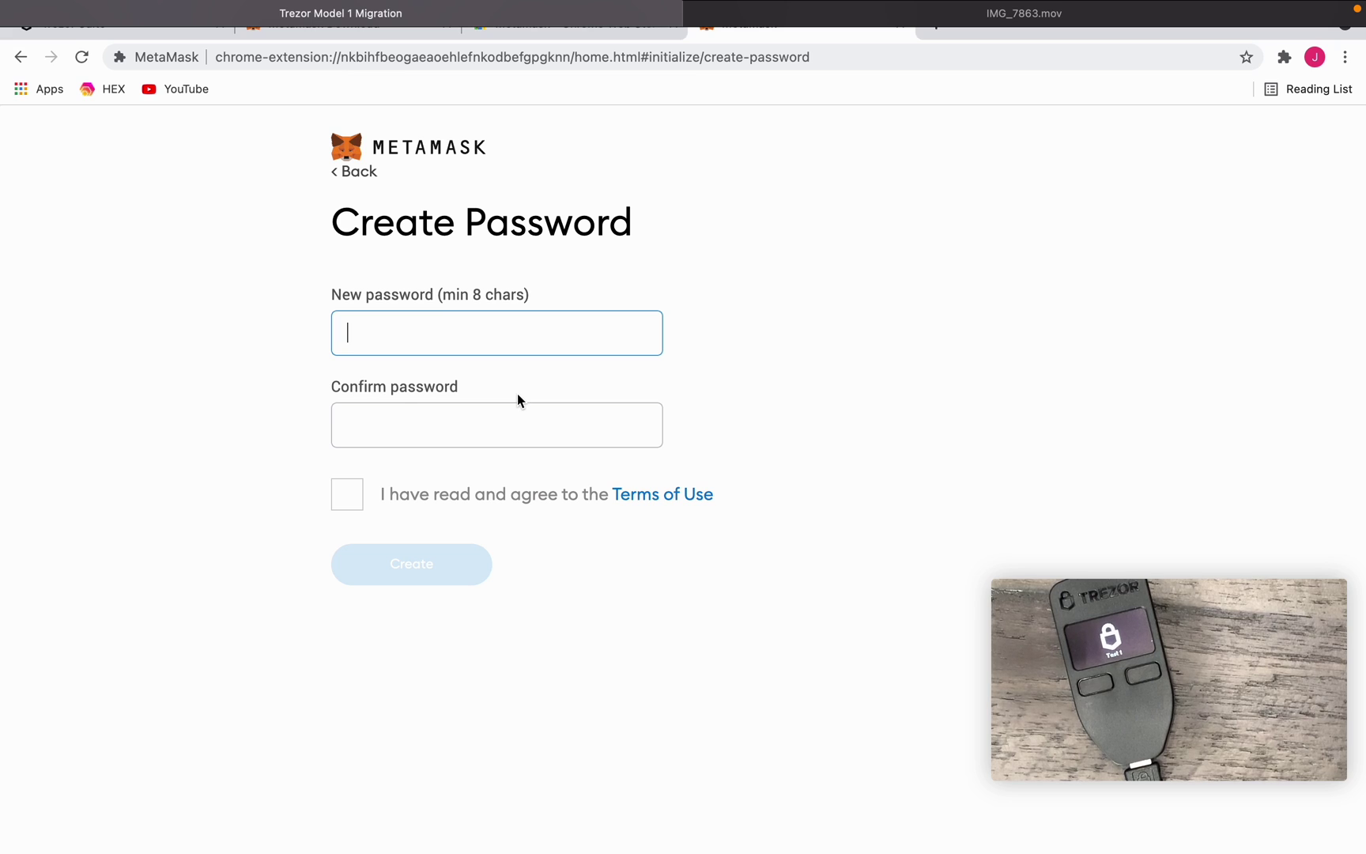
- Enter and confirm a new wallet password, accept the Terms of Use, and create it
{"action": "type", "text": "aabcdefg"}
{"action": "key", "text": "Tab"}
{"action": "type", "text": "abcdef"}
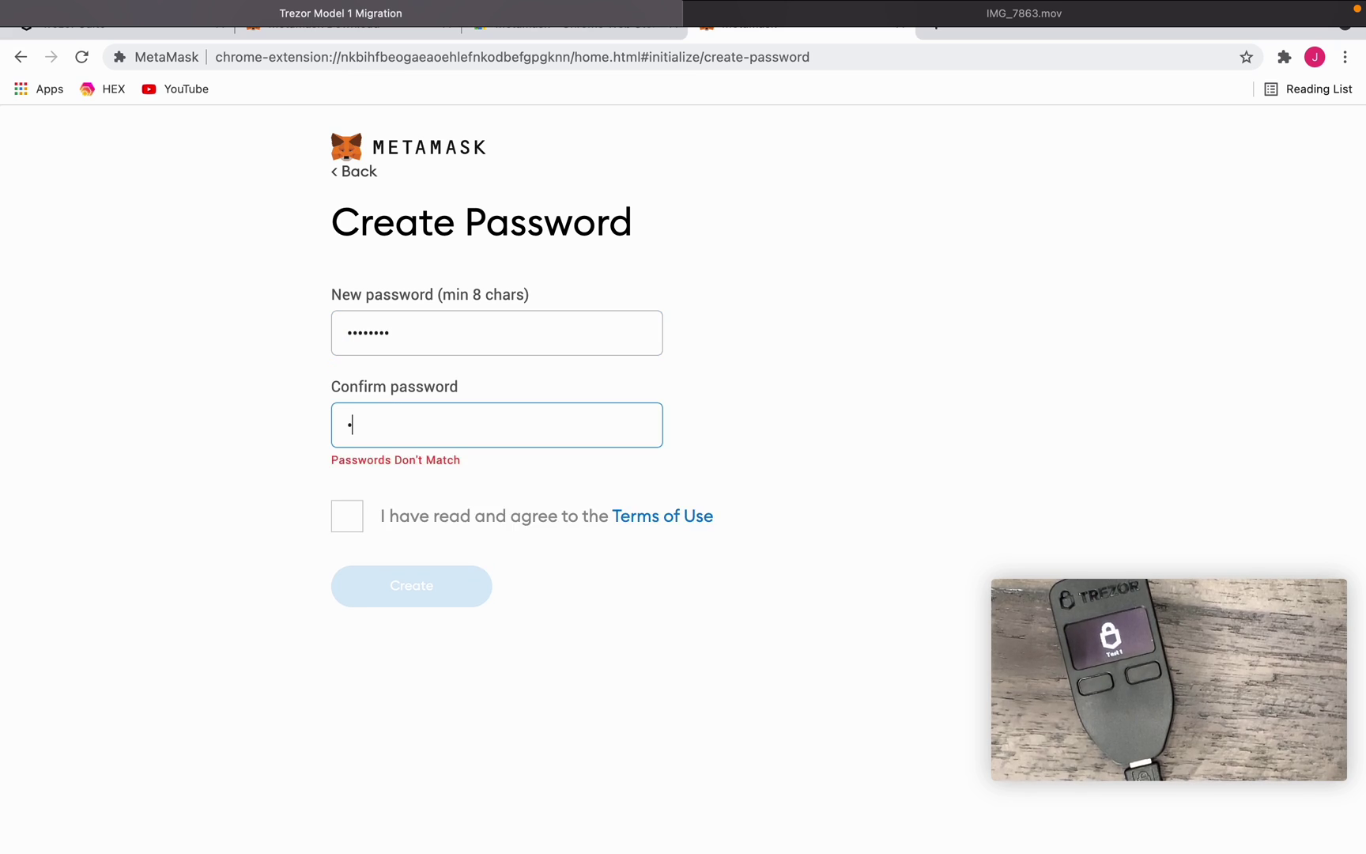
{"action": "type", "text": "gh"}
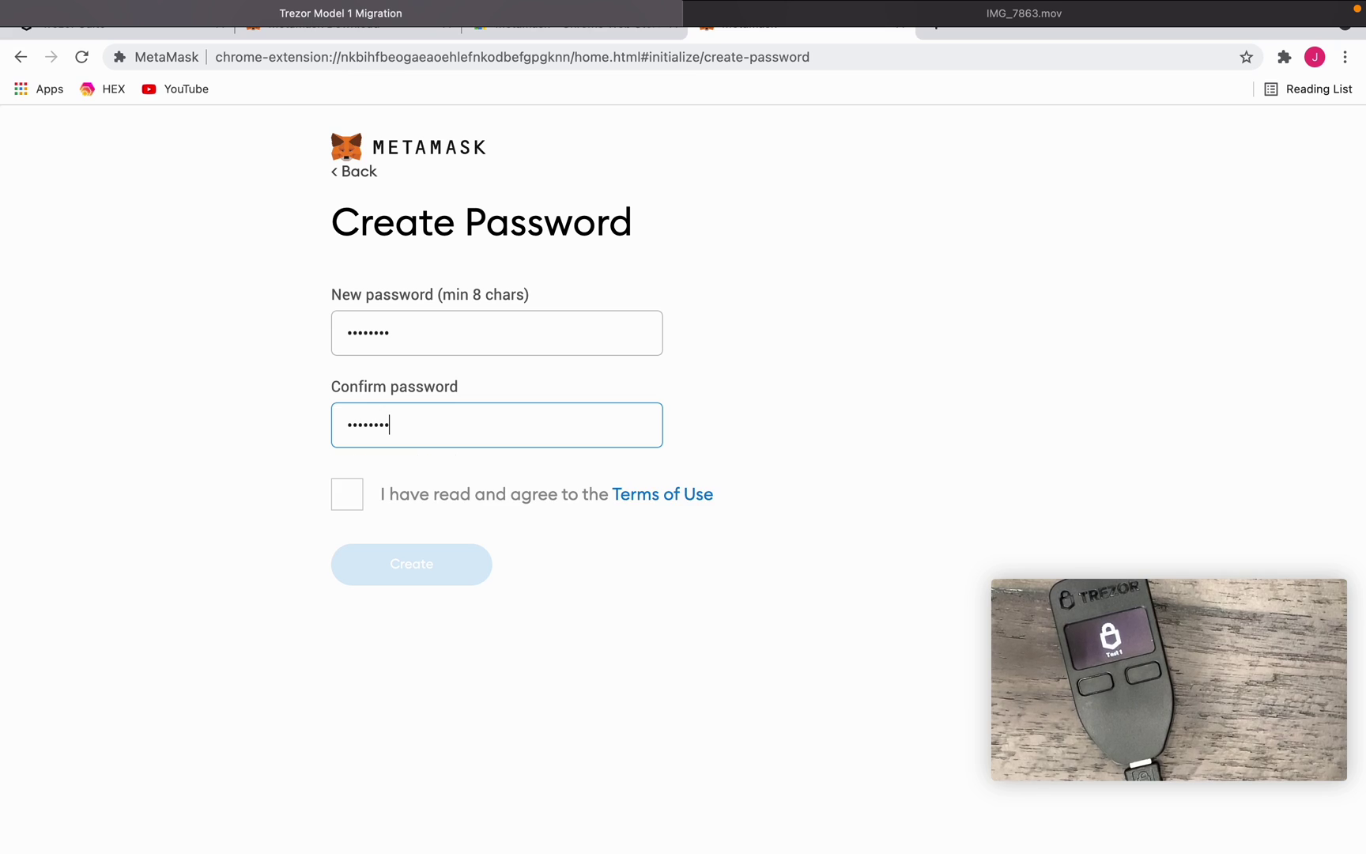
{"action": "left_click", "coordinate": [354, 503]}
{"action": "left_click", "coordinate": [389, 559]}
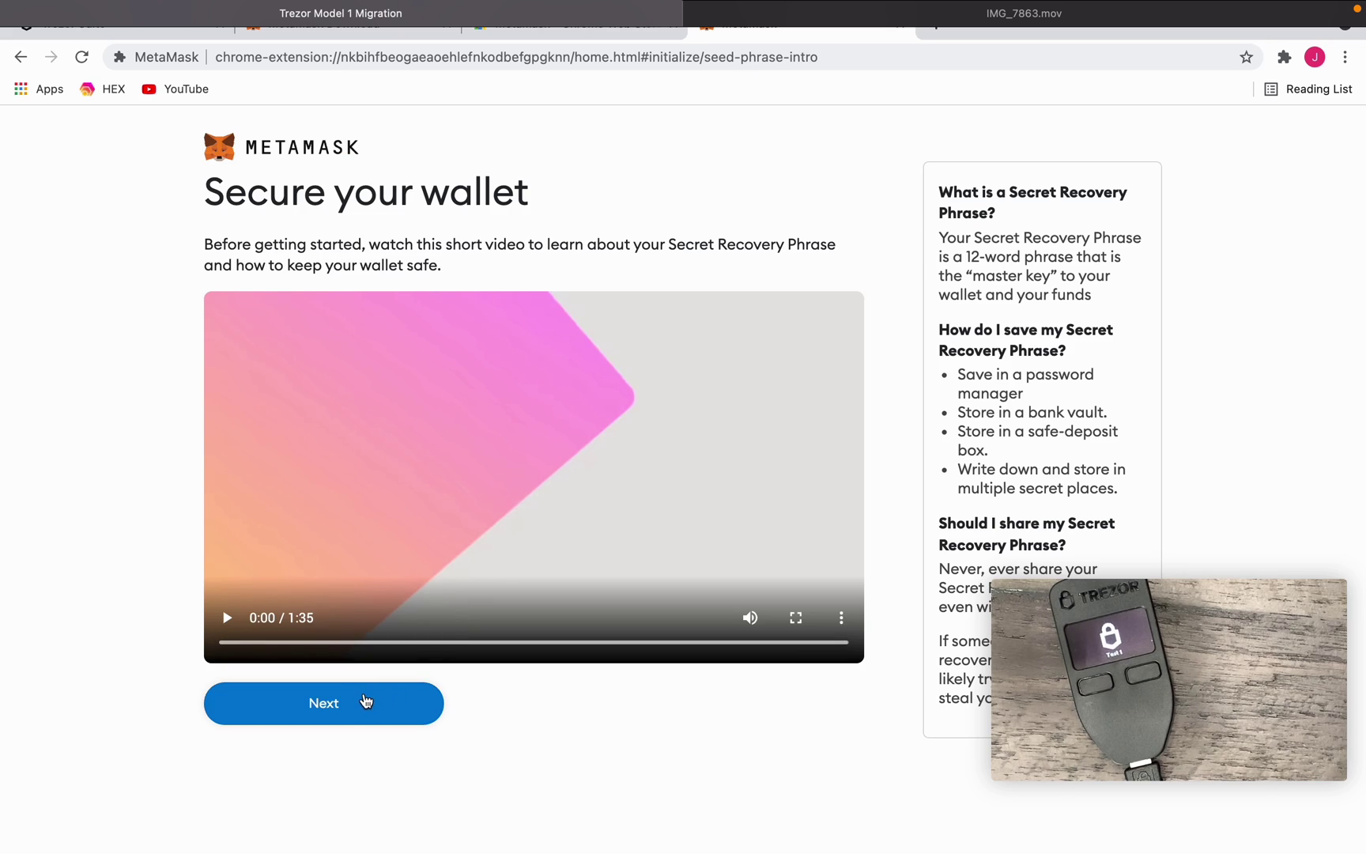
- Continue past the Secure your wallet intro and reveal the 12 secret recovery words
{"action": "right_click", "coordinate": [388, 697]}
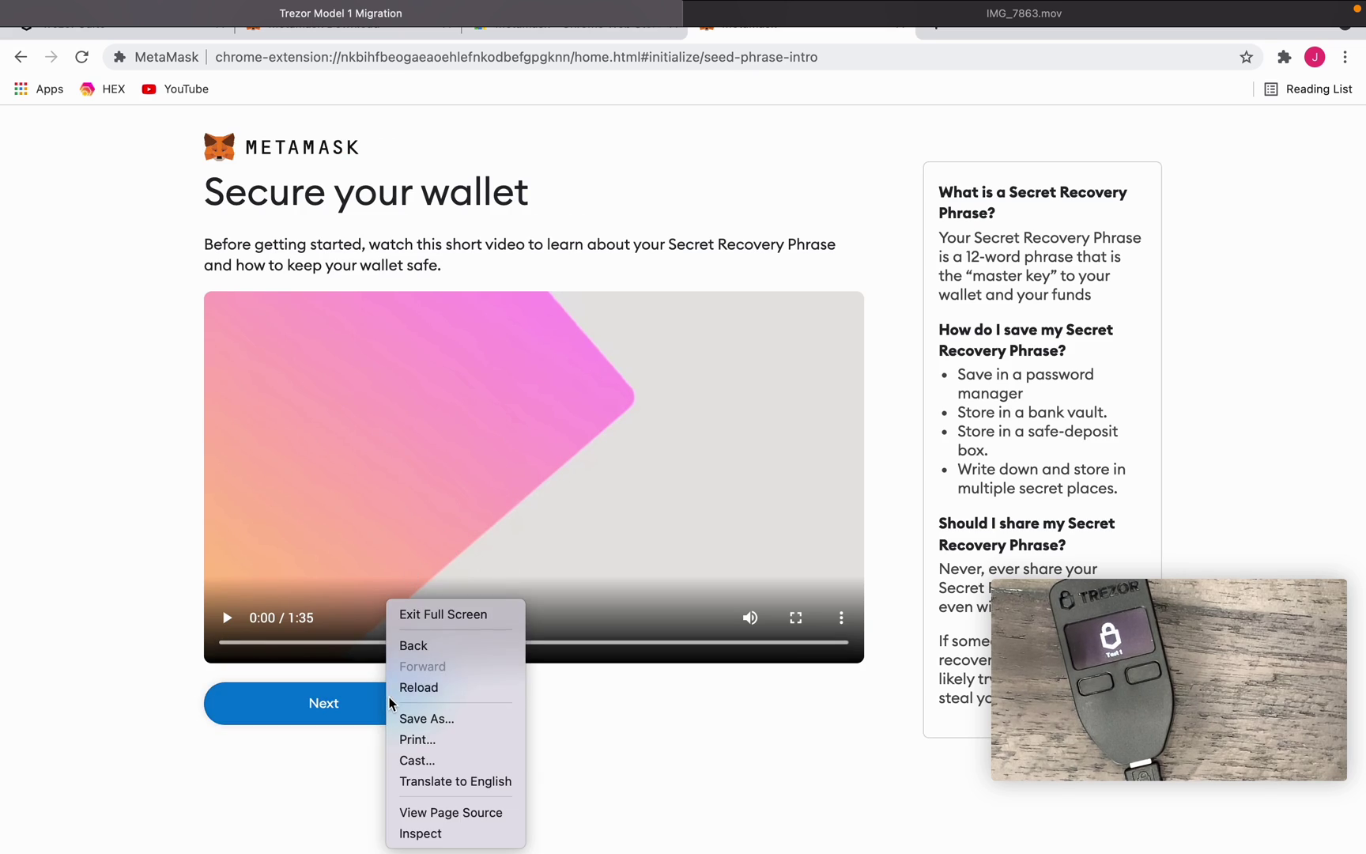
{"action": "left_click", "coordinate": [351, 698]}
{"action": "left_click", "coordinate": [351, 704]}
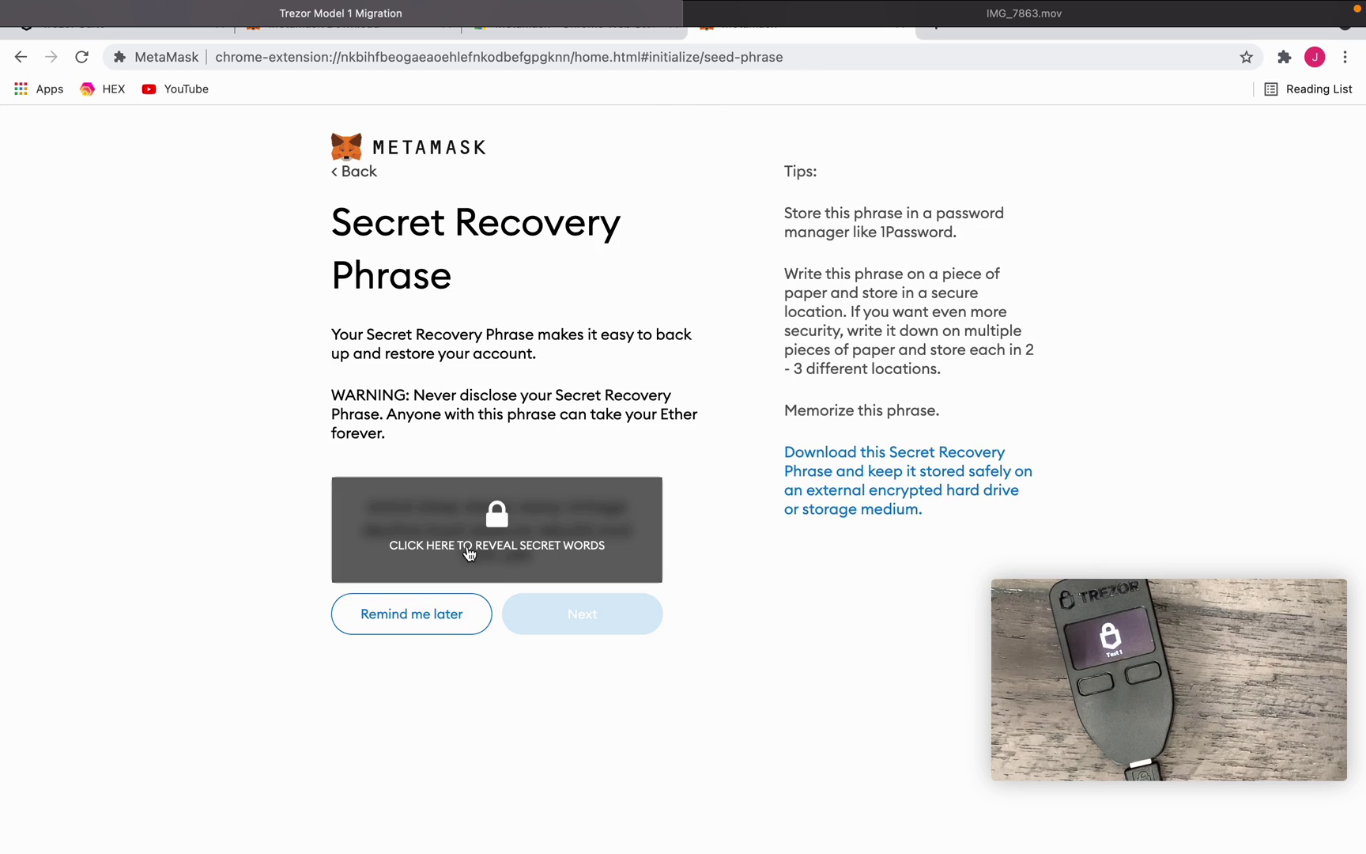
{"action": "left_click", "coordinate": [518, 540]}
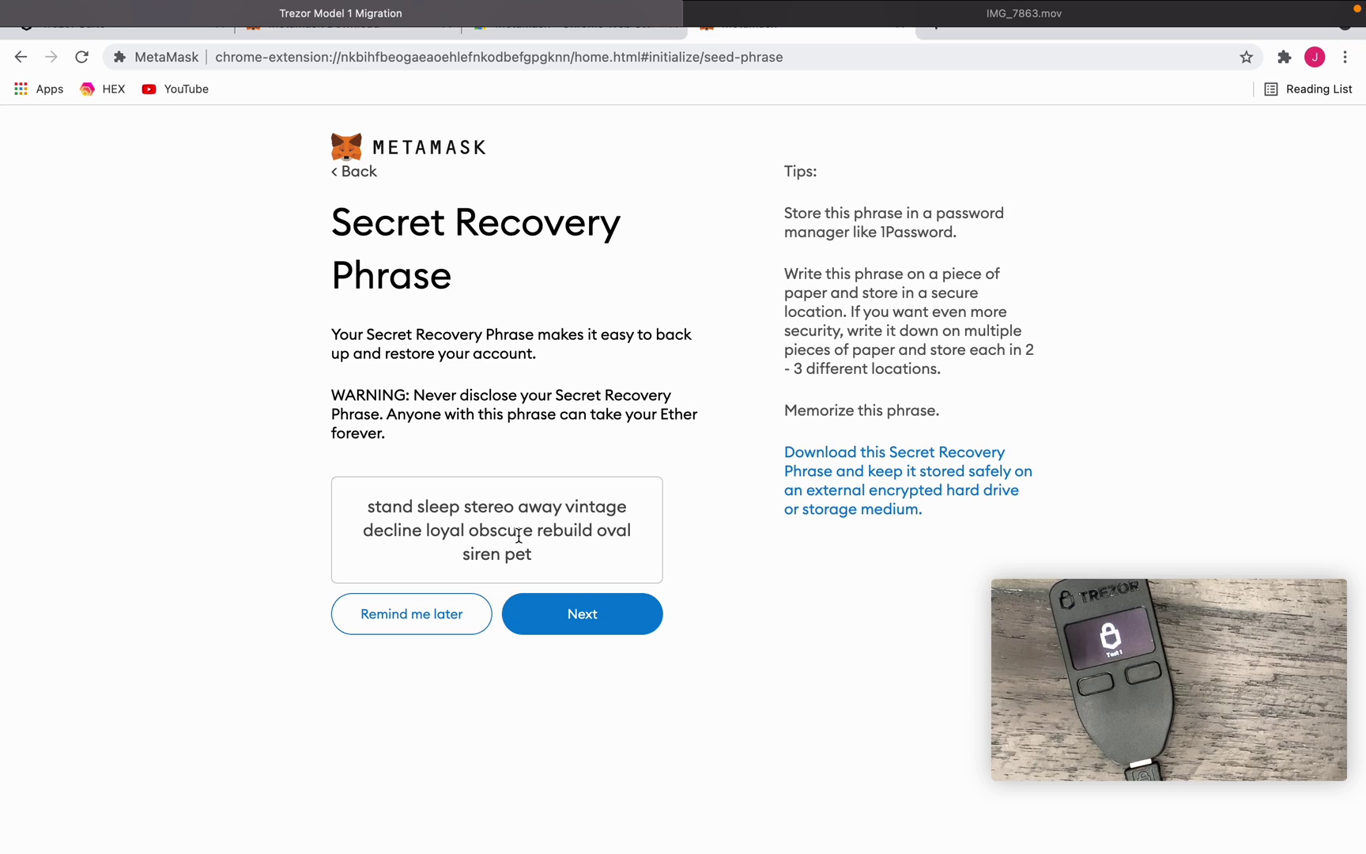
- Select all 12 recovery phrase words in their correct order and confirm the phrase
{"action": "left_click", "coordinate": [556, 618]}
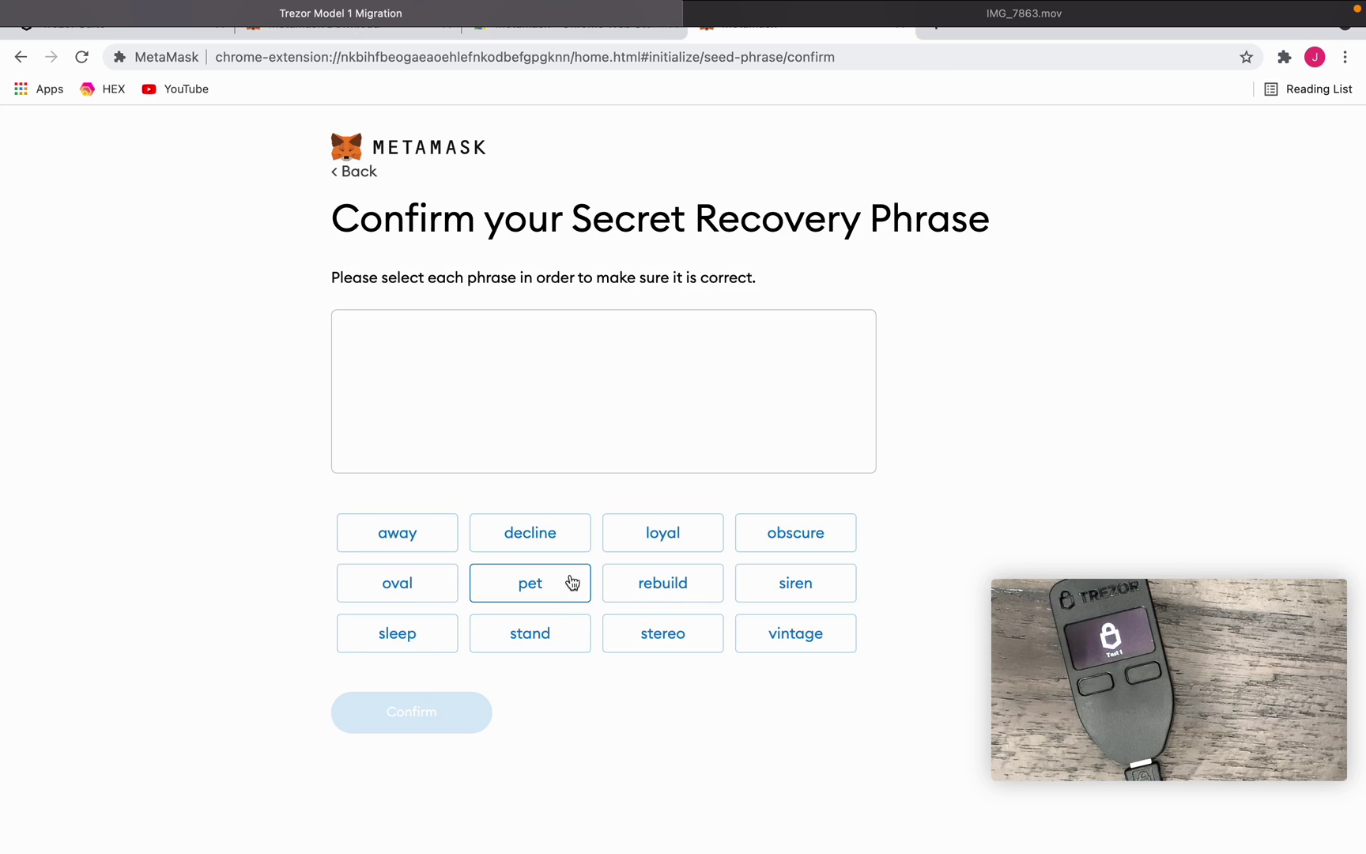
{"action": "left_click", "coordinate": [563, 628]}
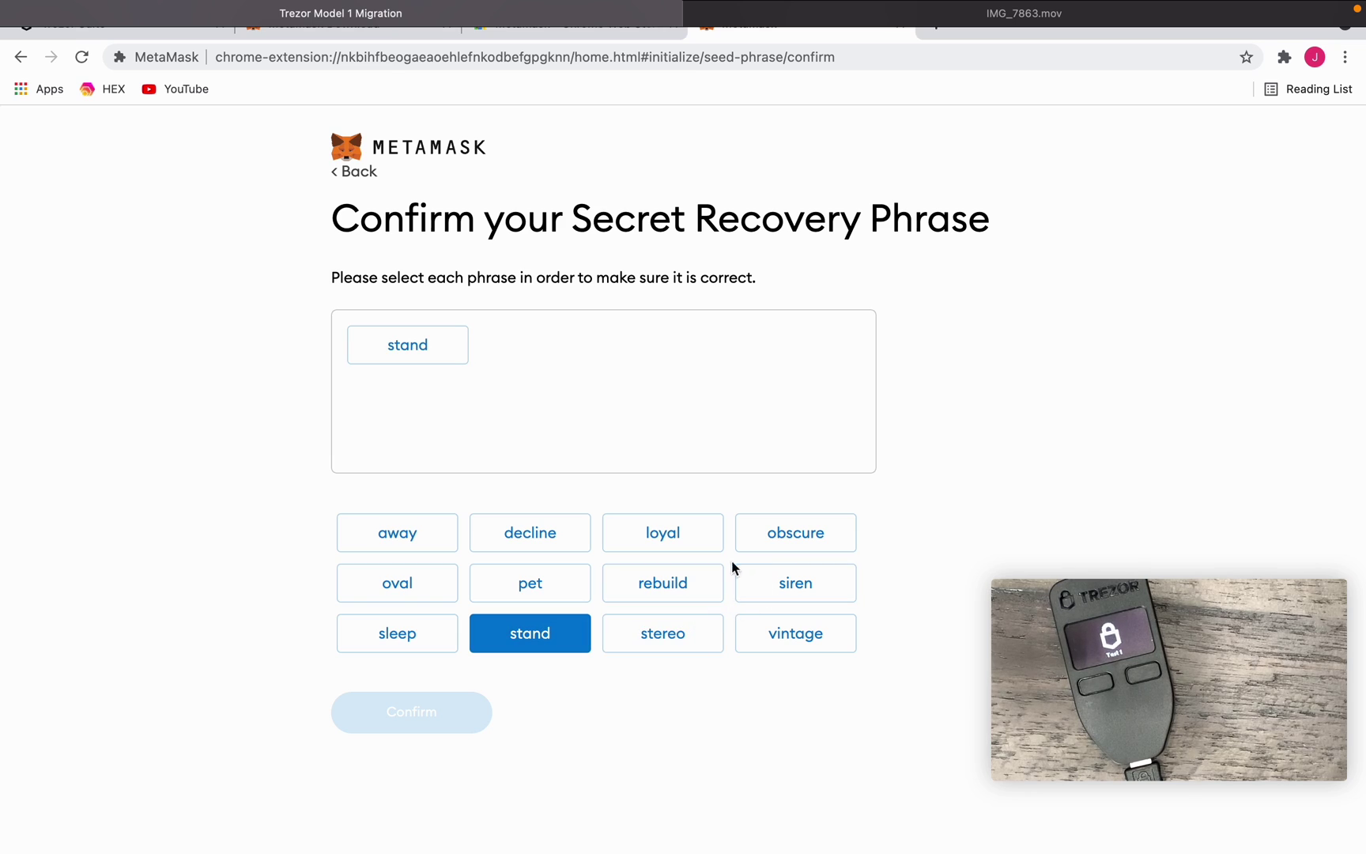
{"action": "left_click", "coordinate": [424, 631]}
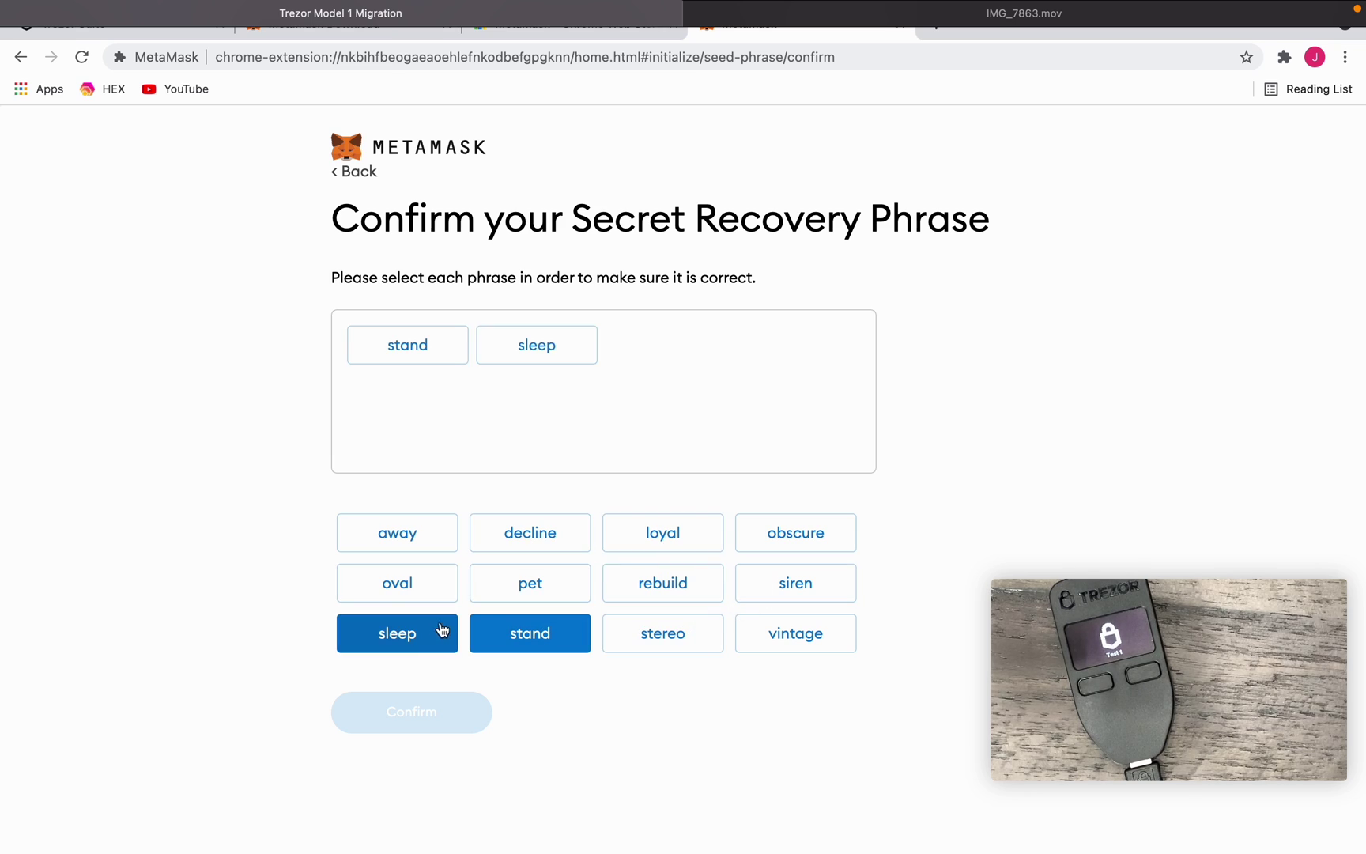
{"action": "left_click", "coordinate": [648, 637]}
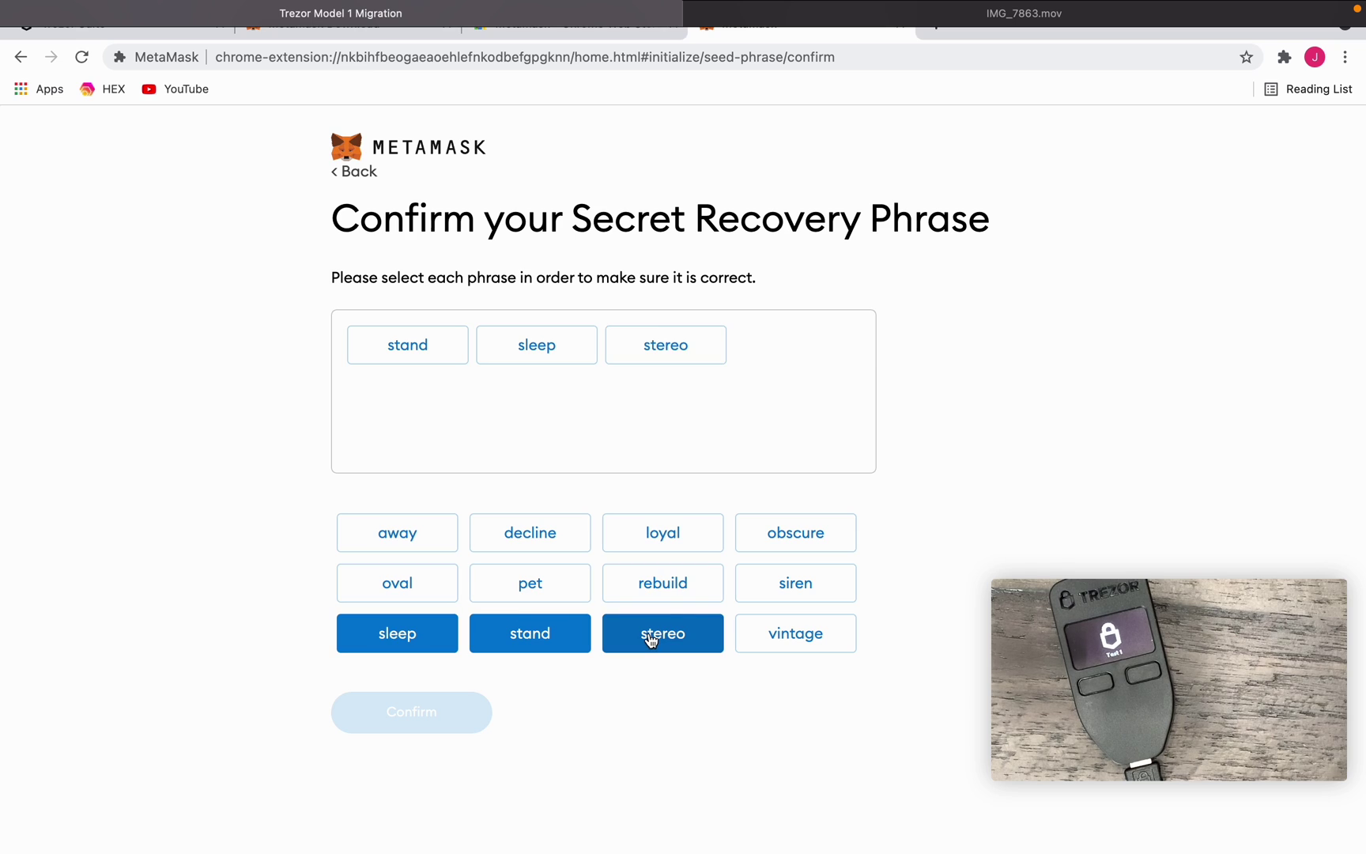
{"action": "left_click", "coordinate": [427, 542]}
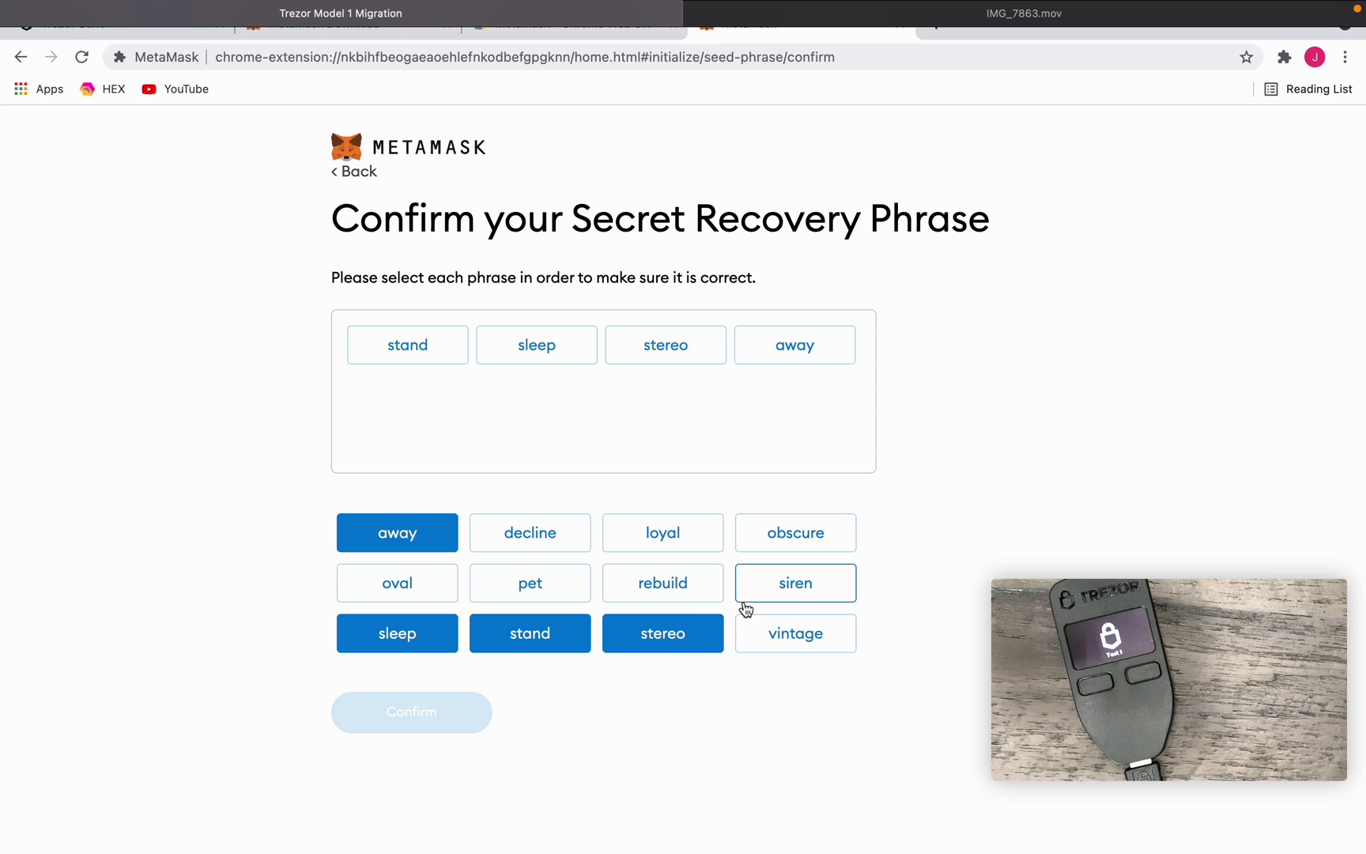
{"action": "left_click", "coordinate": [784, 635]}
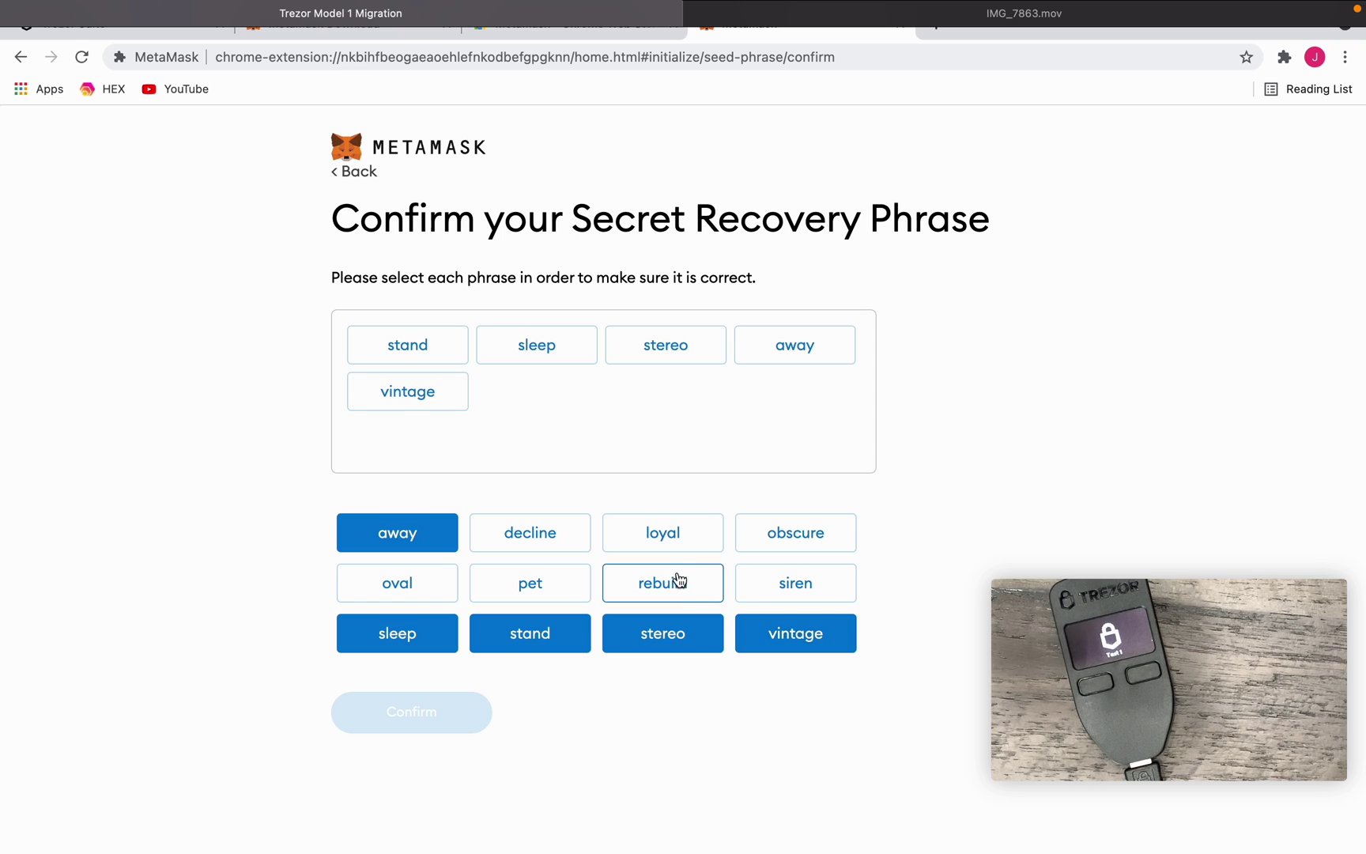
{"action": "left_click", "coordinate": [559, 535]}
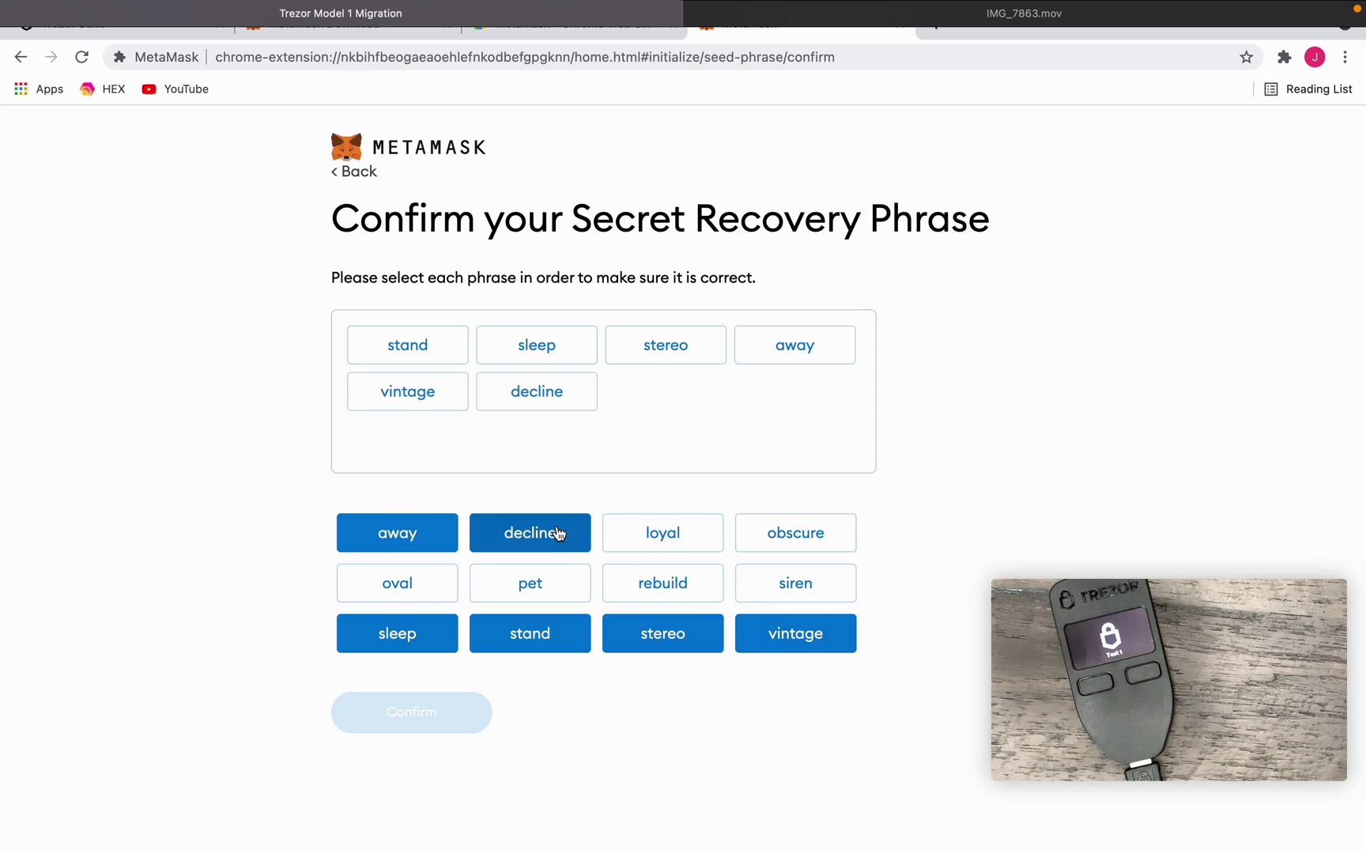
{"action": "left_click", "coordinate": [671, 551]}
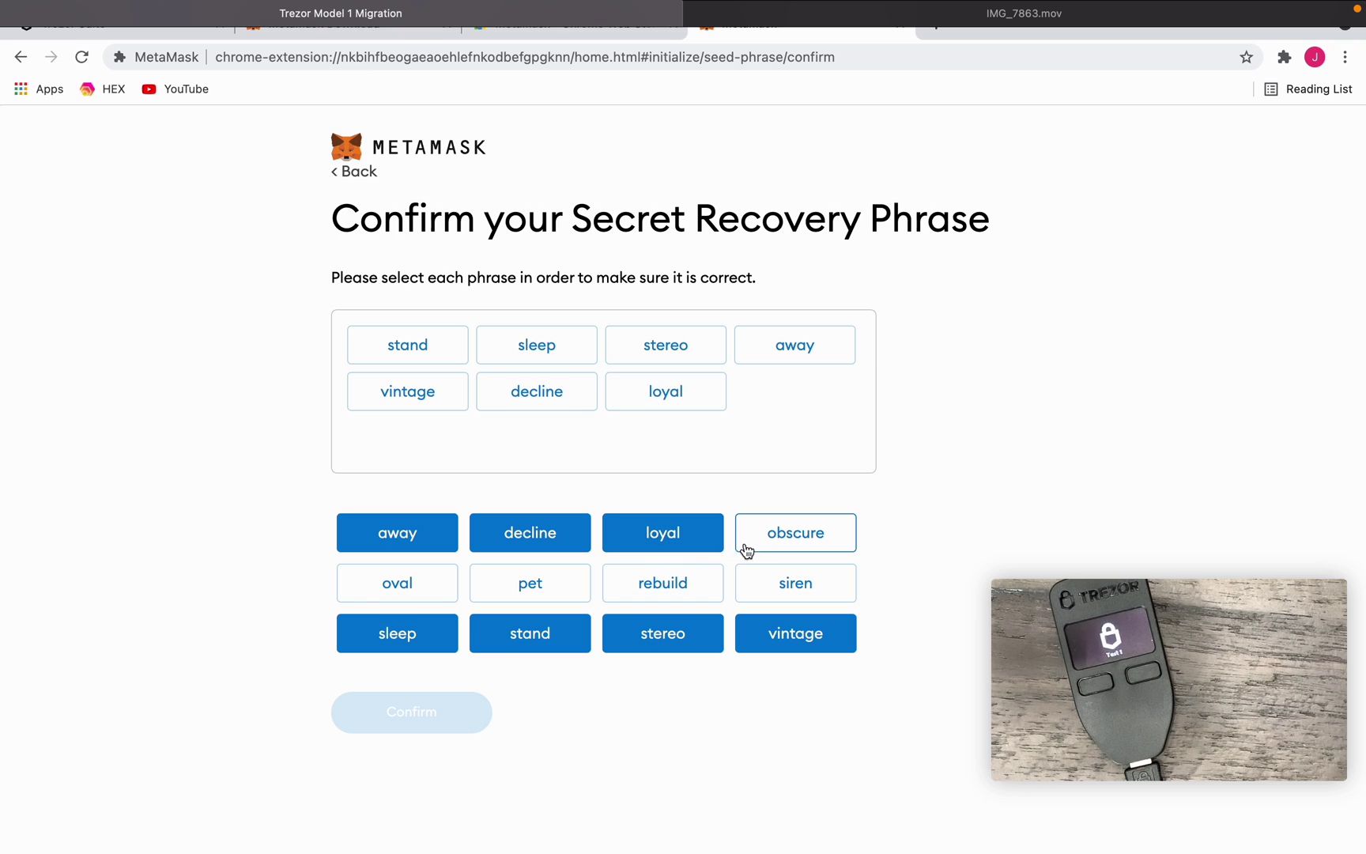
{"action": "left_click", "coordinate": [781, 553]}
{"action": "left_click", "coordinate": [625, 589]}
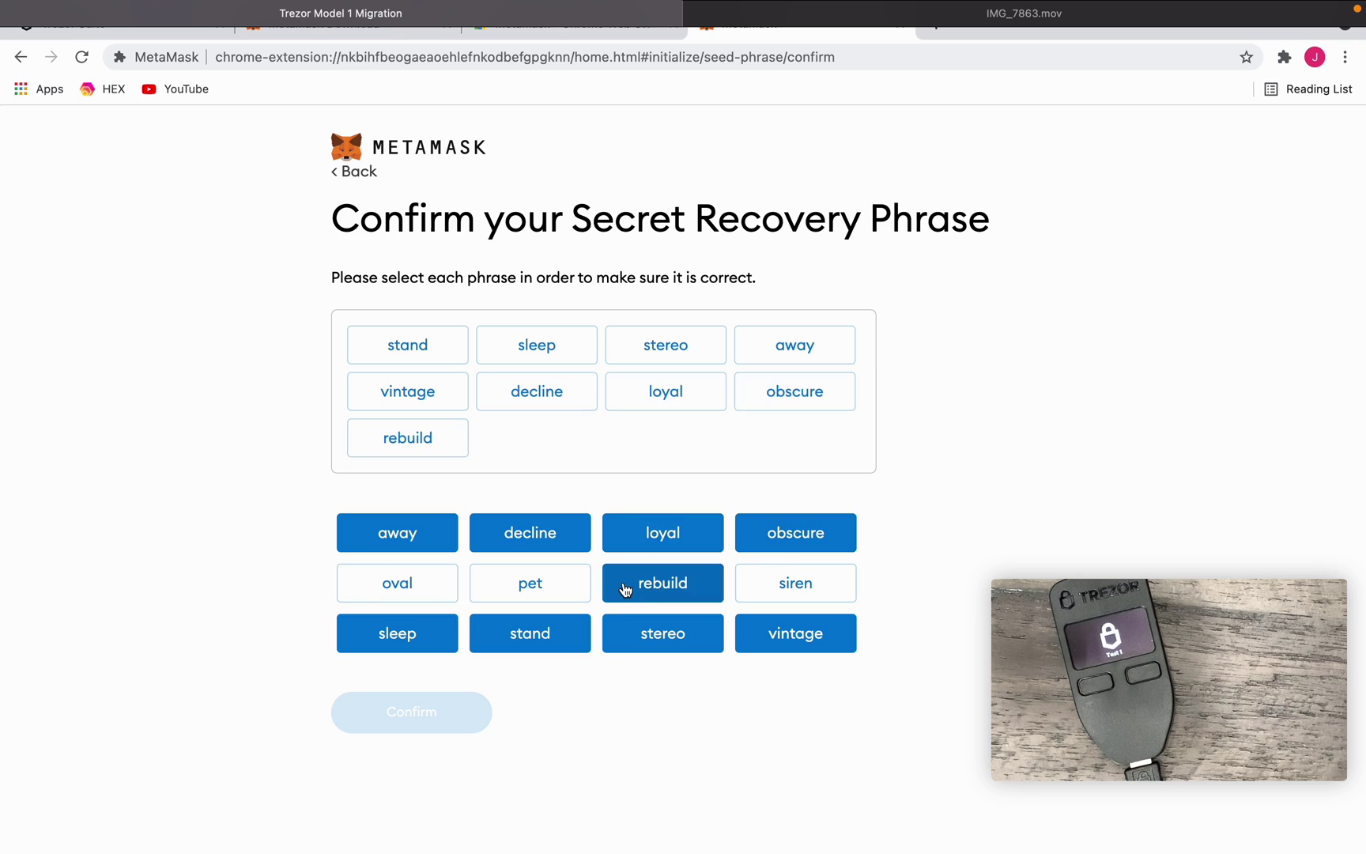
{"action": "left_click", "coordinate": [440, 594]}
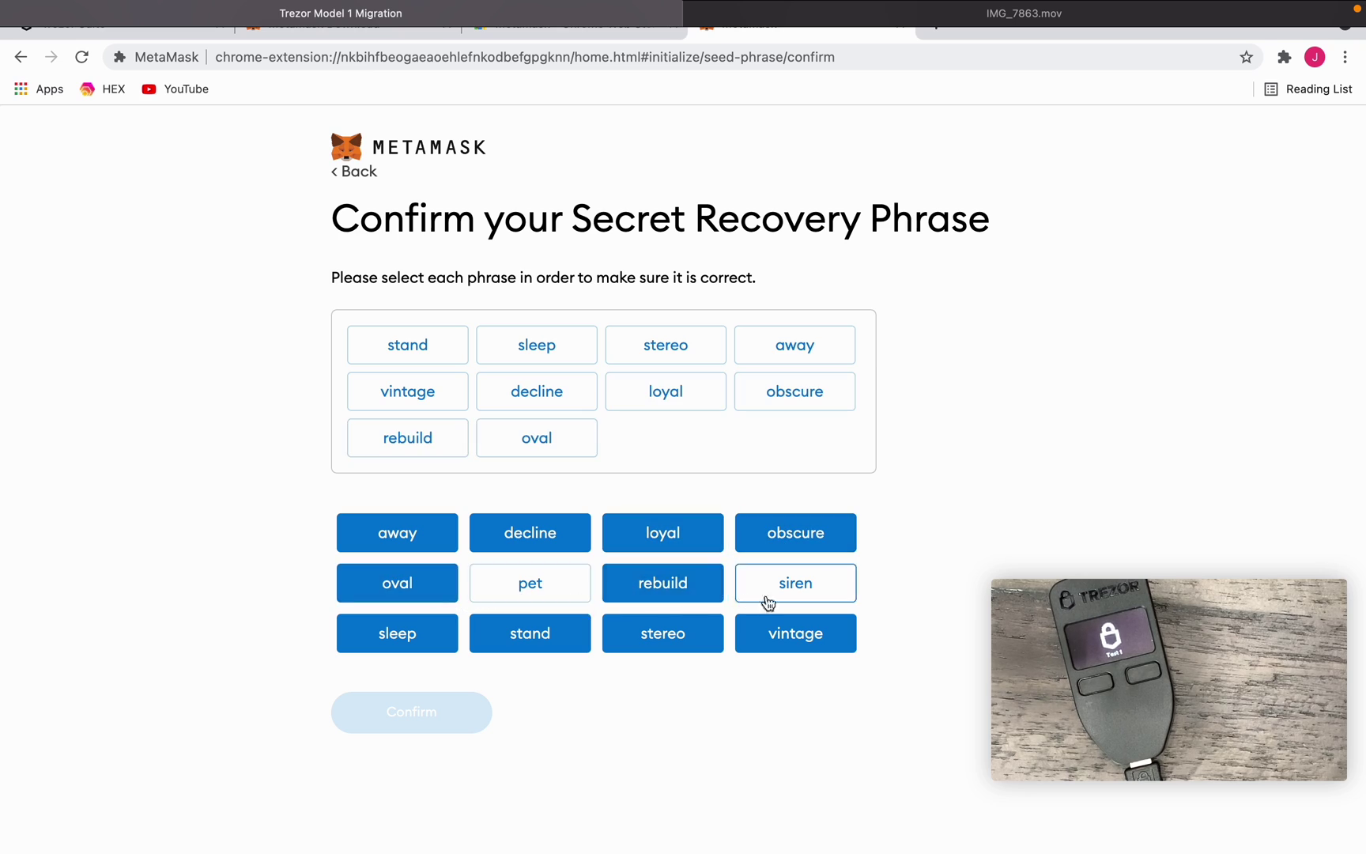
{"action": "left_click", "coordinate": [768, 599]}
{"action": "left_click", "coordinate": [512, 591]}
{"action": "left_click", "coordinate": [460, 717]}
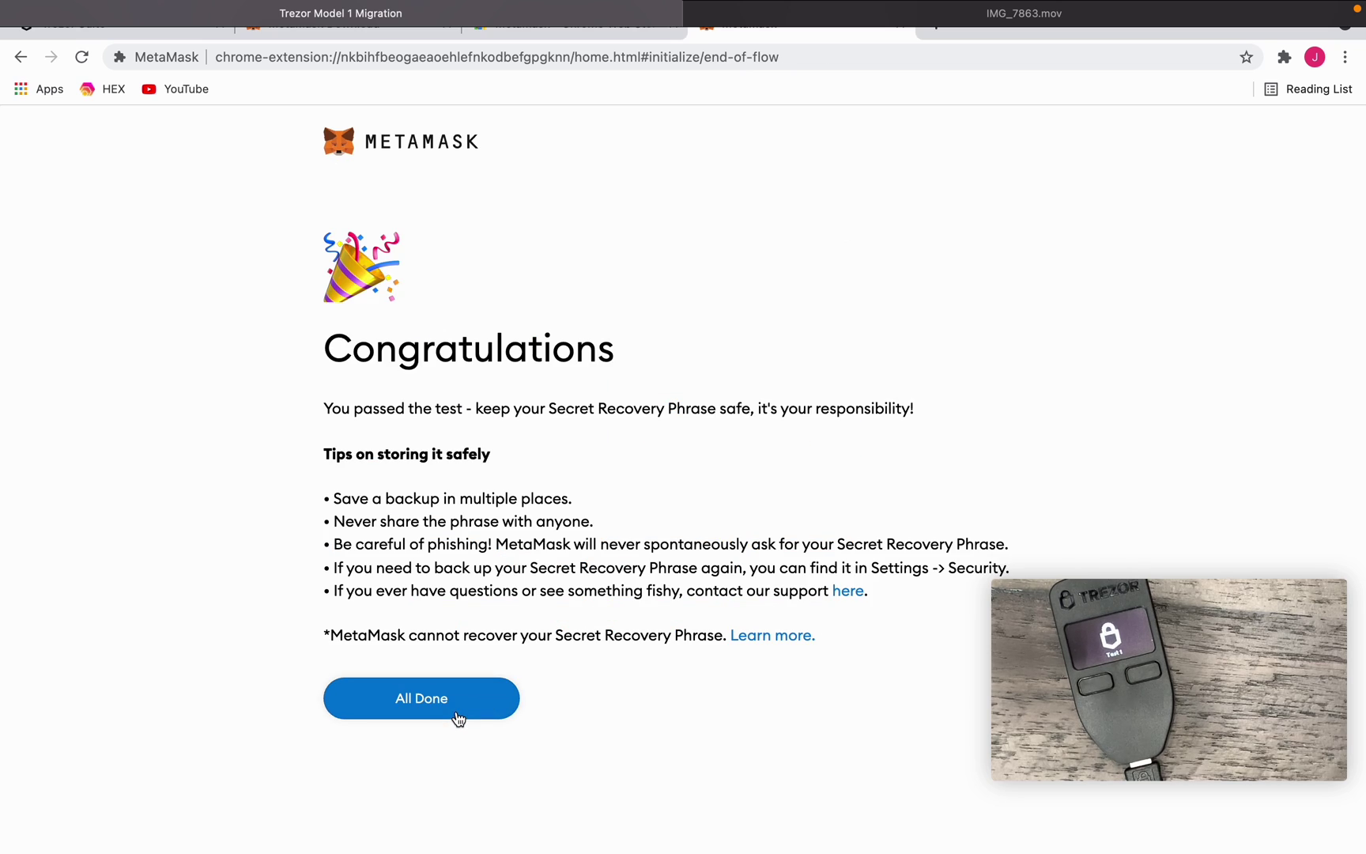
- Finish setup with All Done and open the account menu on the new wallet's home
{"action": "left_click", "coordinate": [459, 720]}
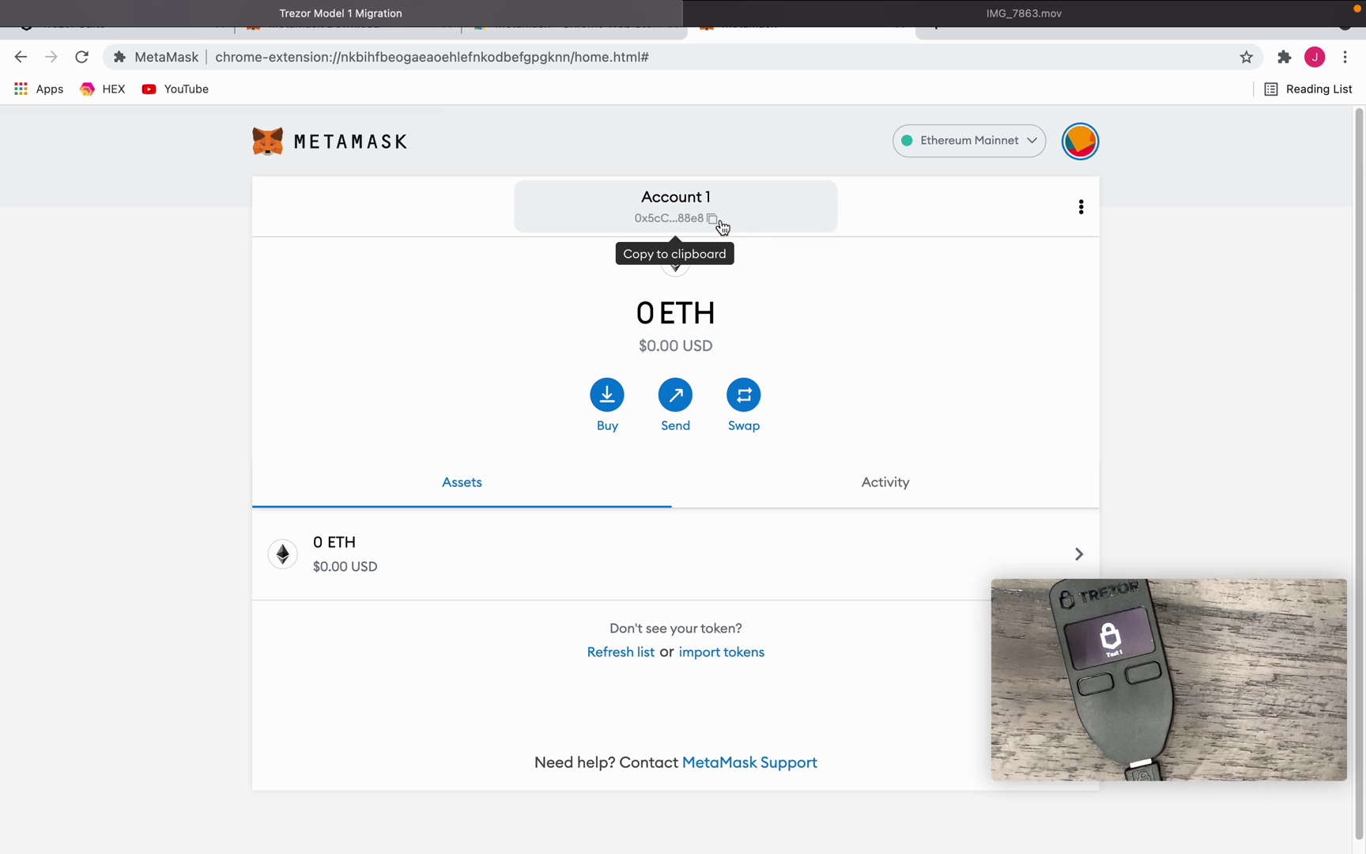
{"action": "left_click", "coordinate": [1067, 154]}
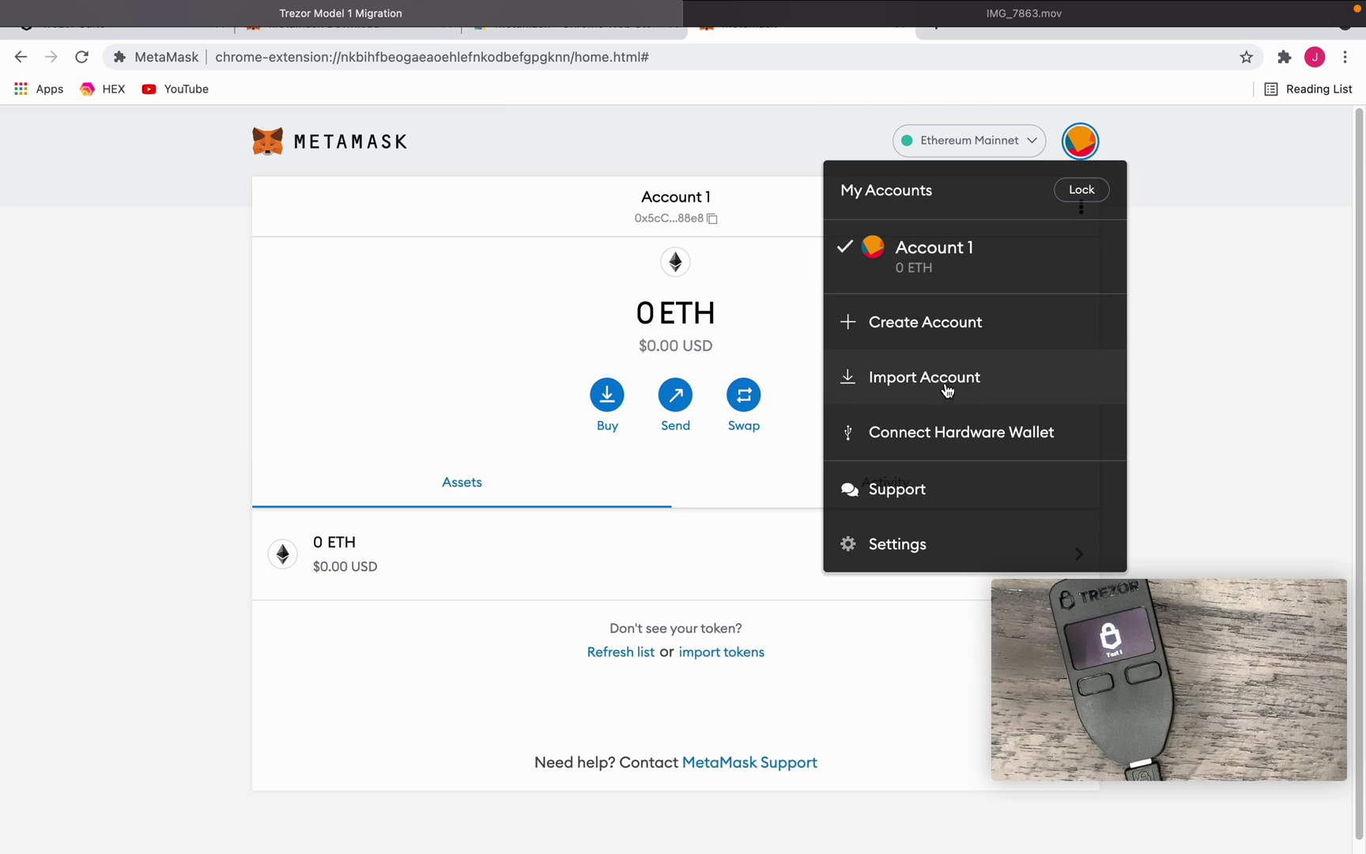
- Connect the Trezor as a hardware wallet, allowing public key export so its accounts are listed
{"action": "left_click", "coordinate": [909, 435]}
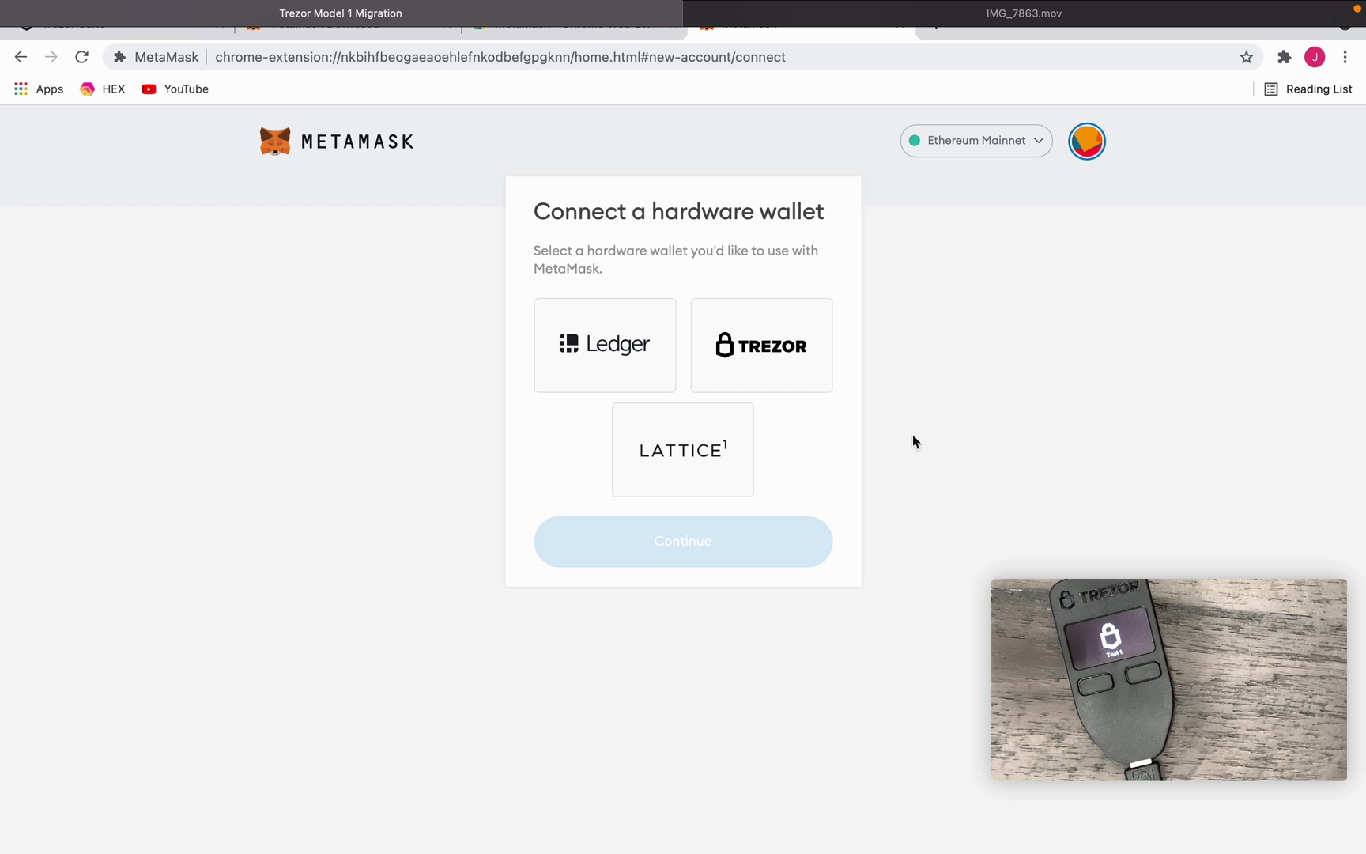
{"action": "left_click", "coordinate": [774, 359]}
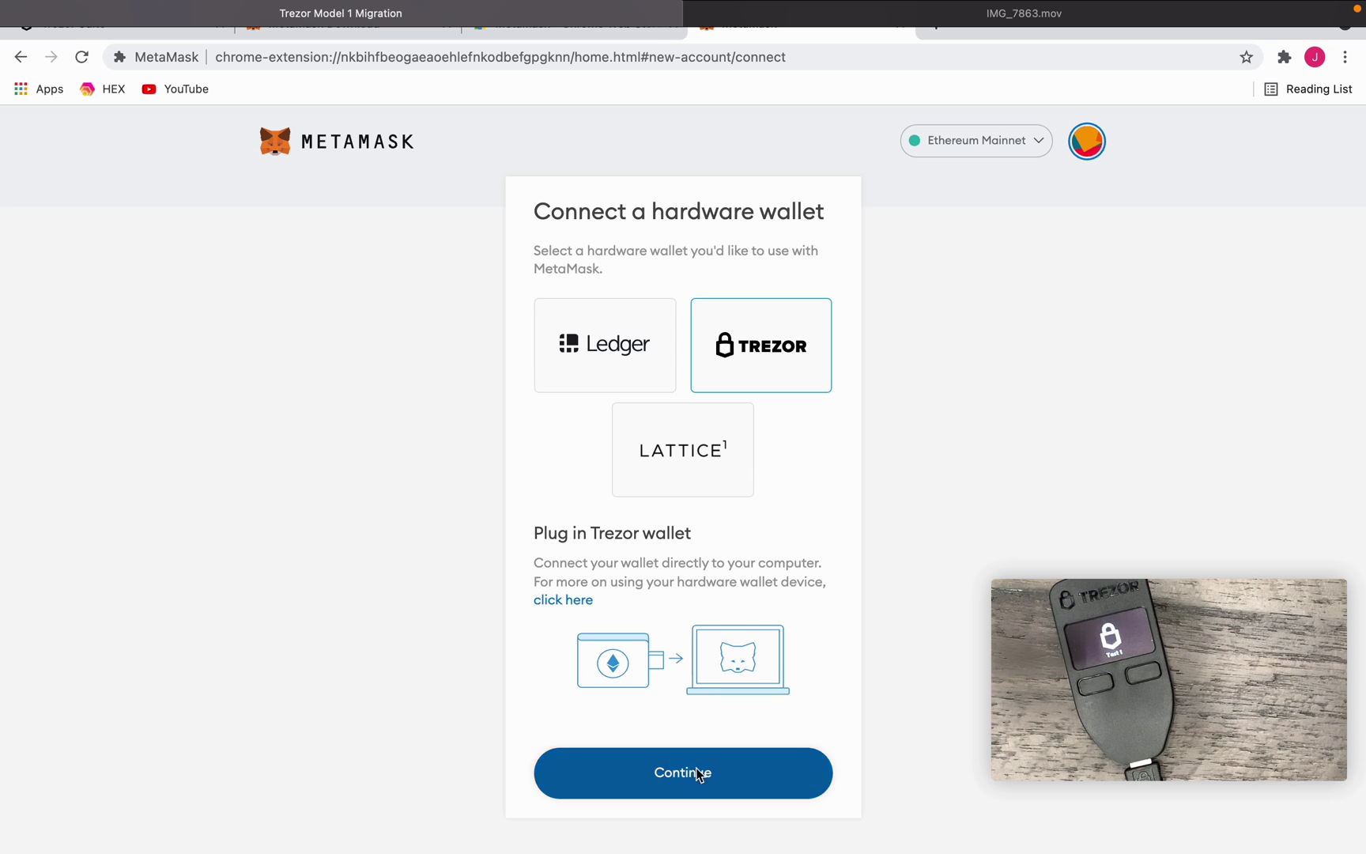
{"action": "left_click", "coordinate": [695, 768]}
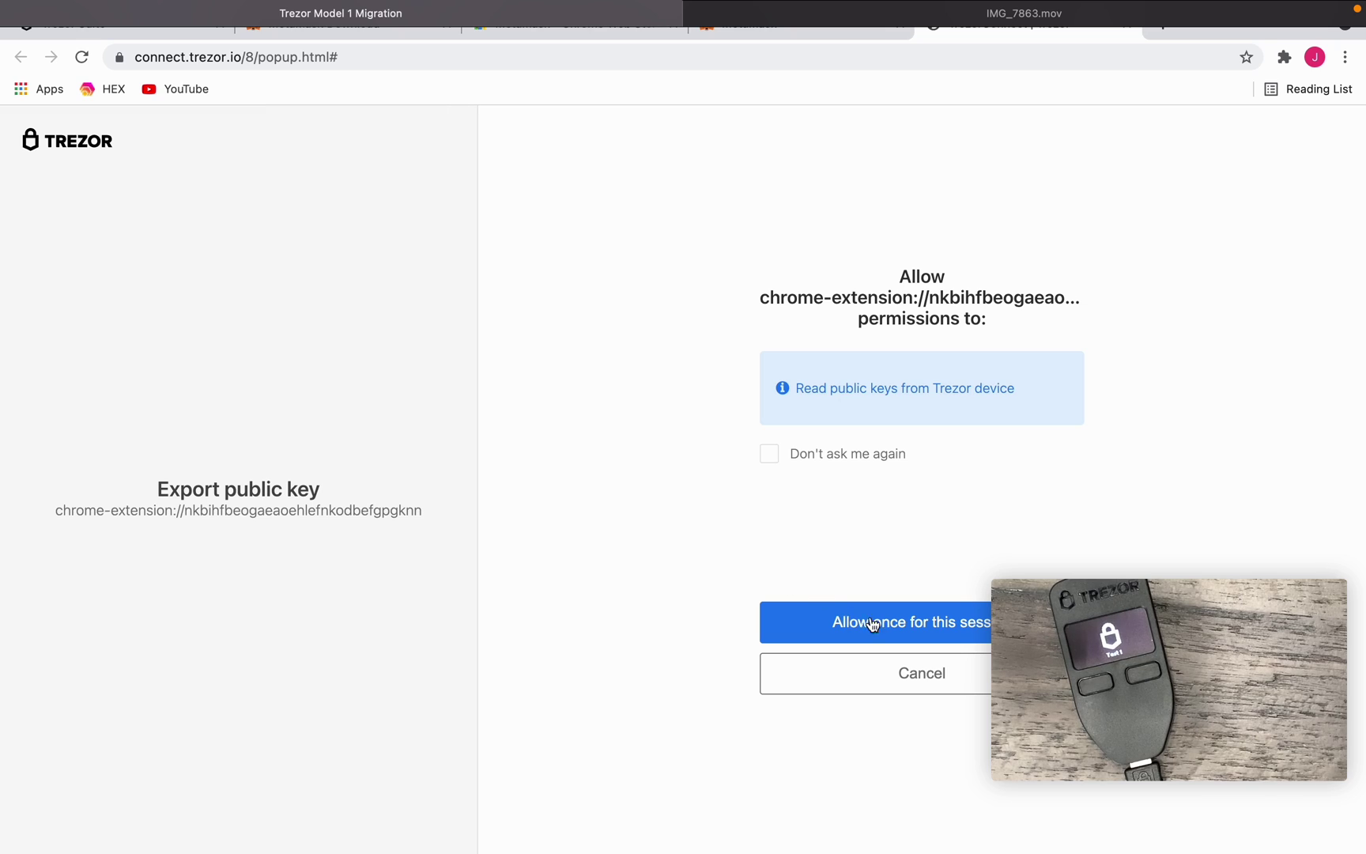
{"action": "left_click", "coordinate": [916, 622]}
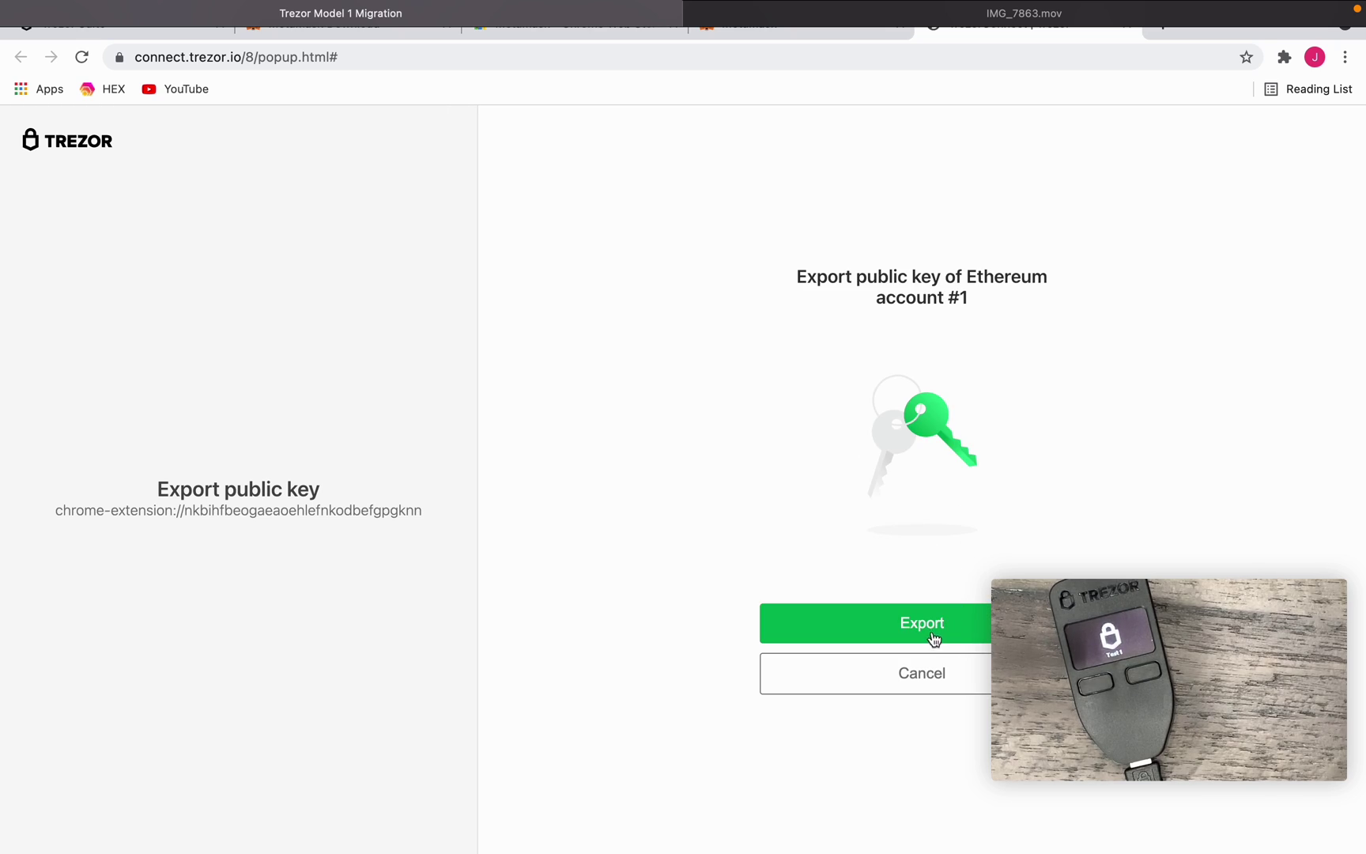
{"action": "left_click", "coordinate": [934, 634]}
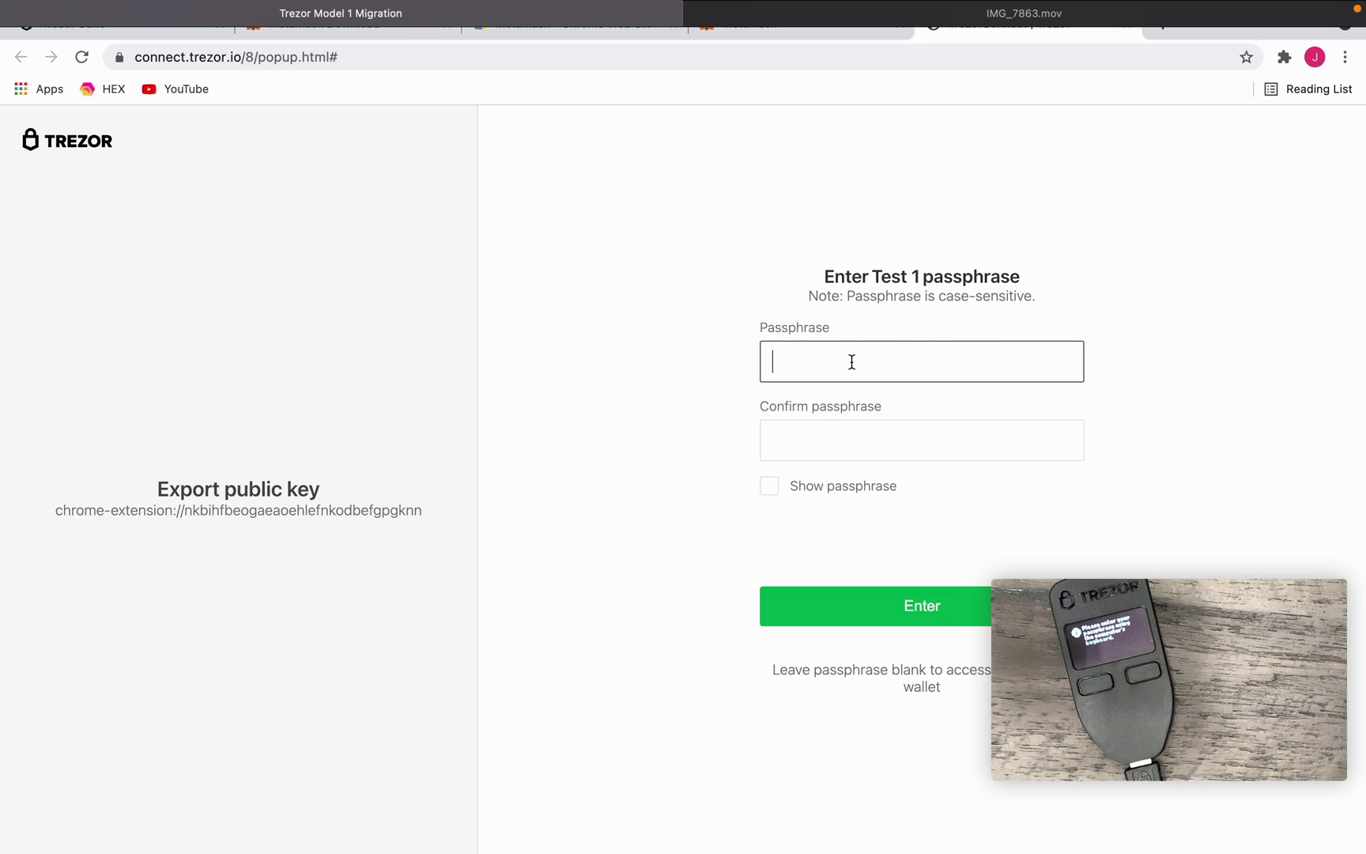
{"action": "left_click", "coordinate": [869, 608]}
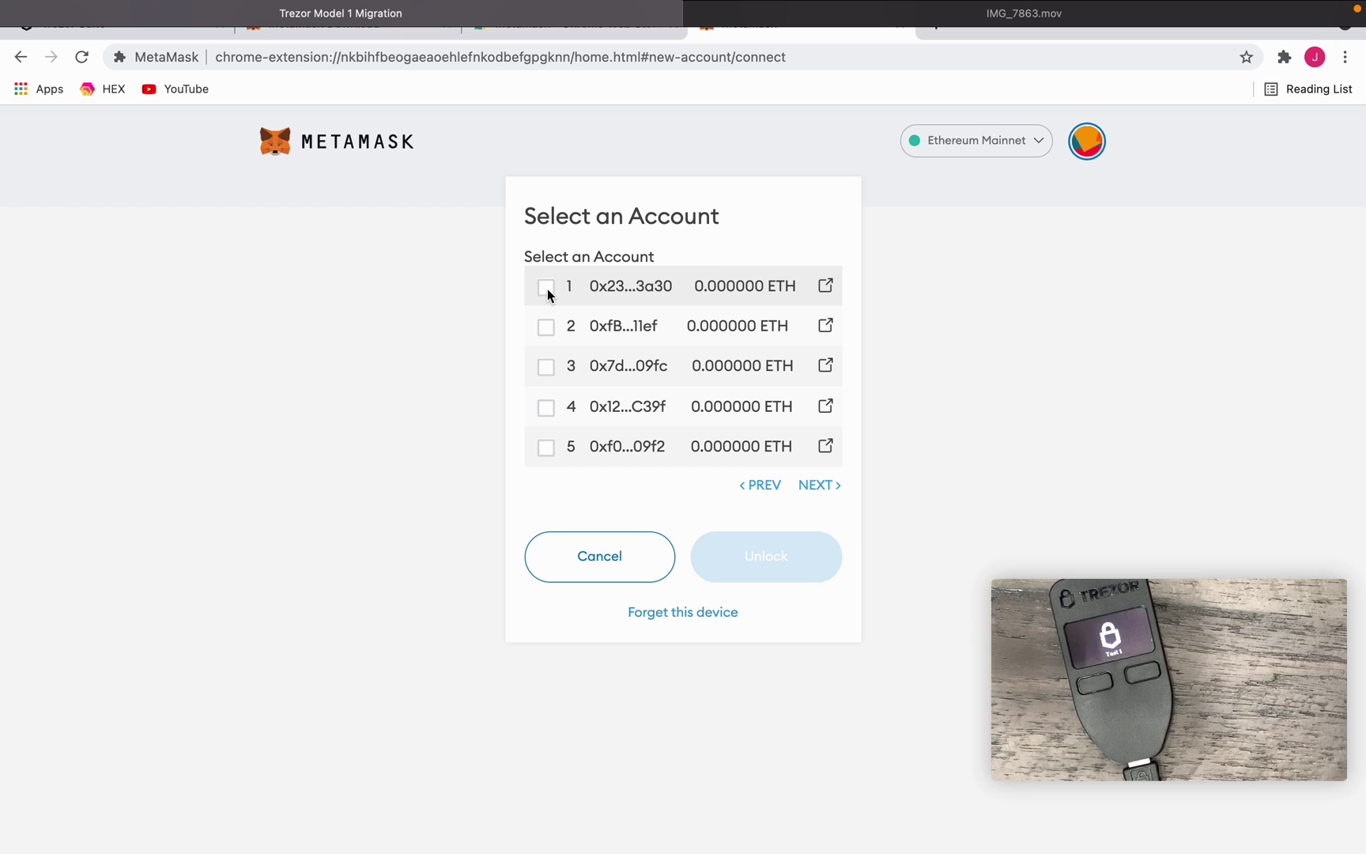
- Unlock the first Trezor address as Trezor 1 and make it the active account
{"action": "left_click", "coordinate": [546, 288]}
{"action": "left_click", "coordinate": [739, 557]}
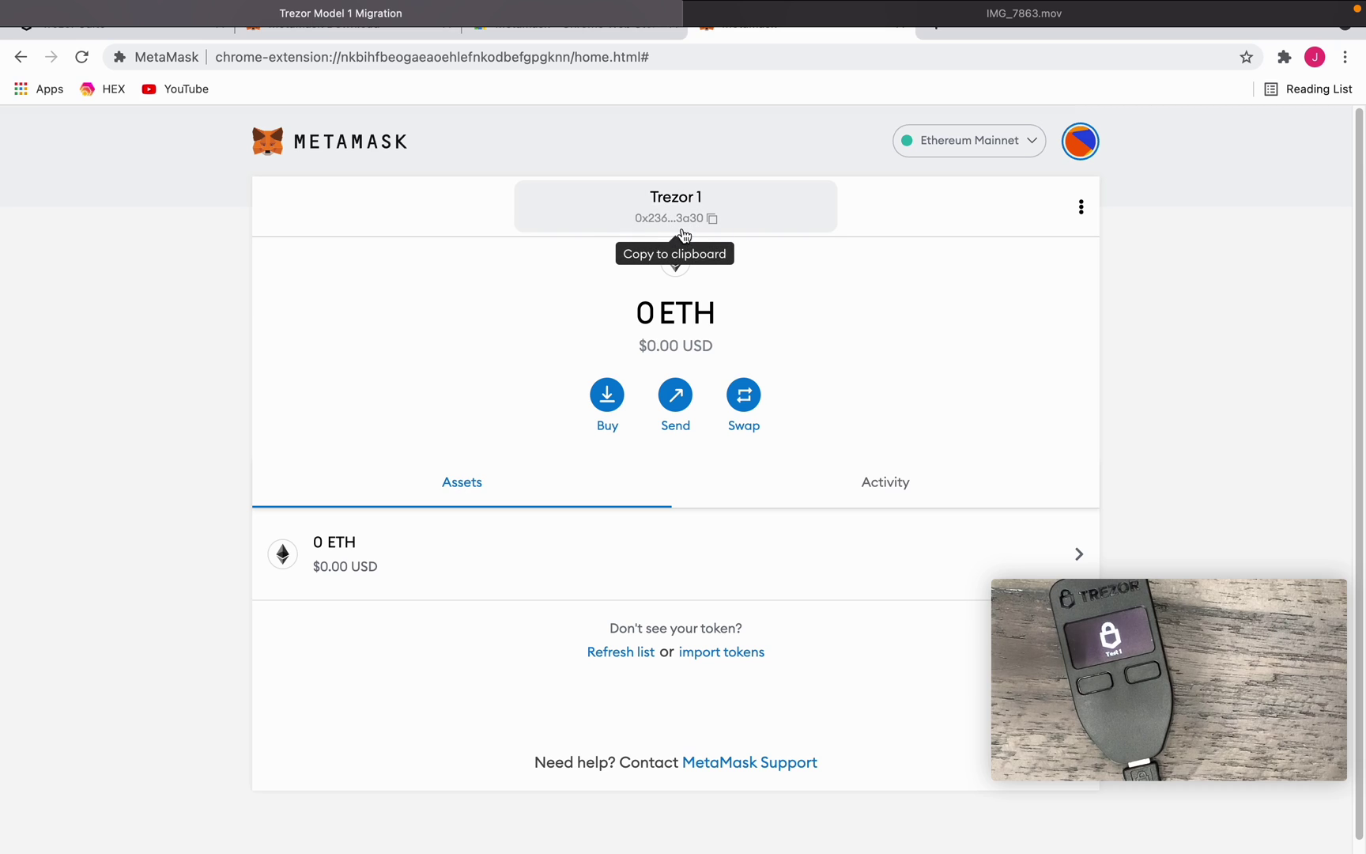
{"action": "left_click", "coordinate": [1078, 144]}
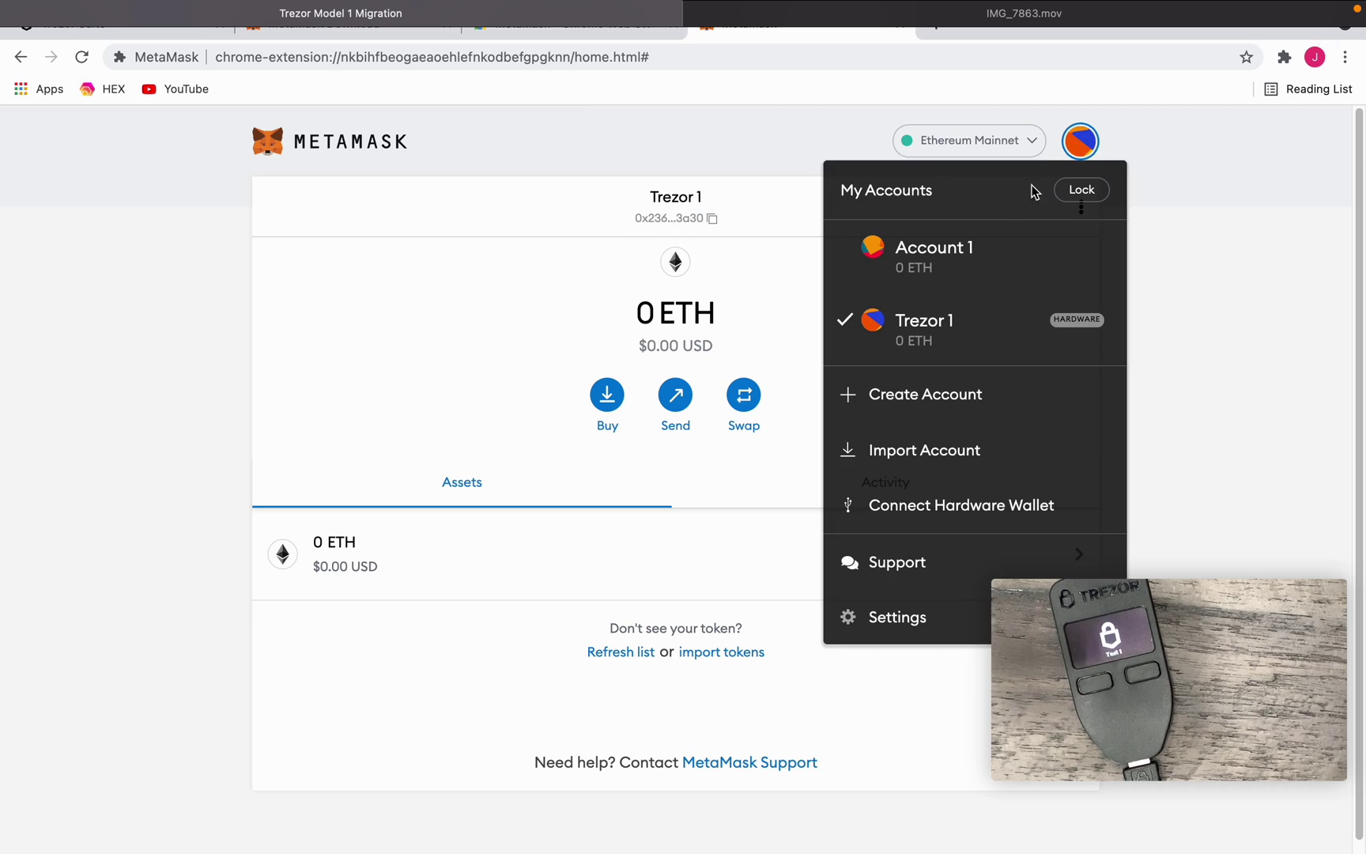
{"action": "left_click", "coordinate": [932, 264]}
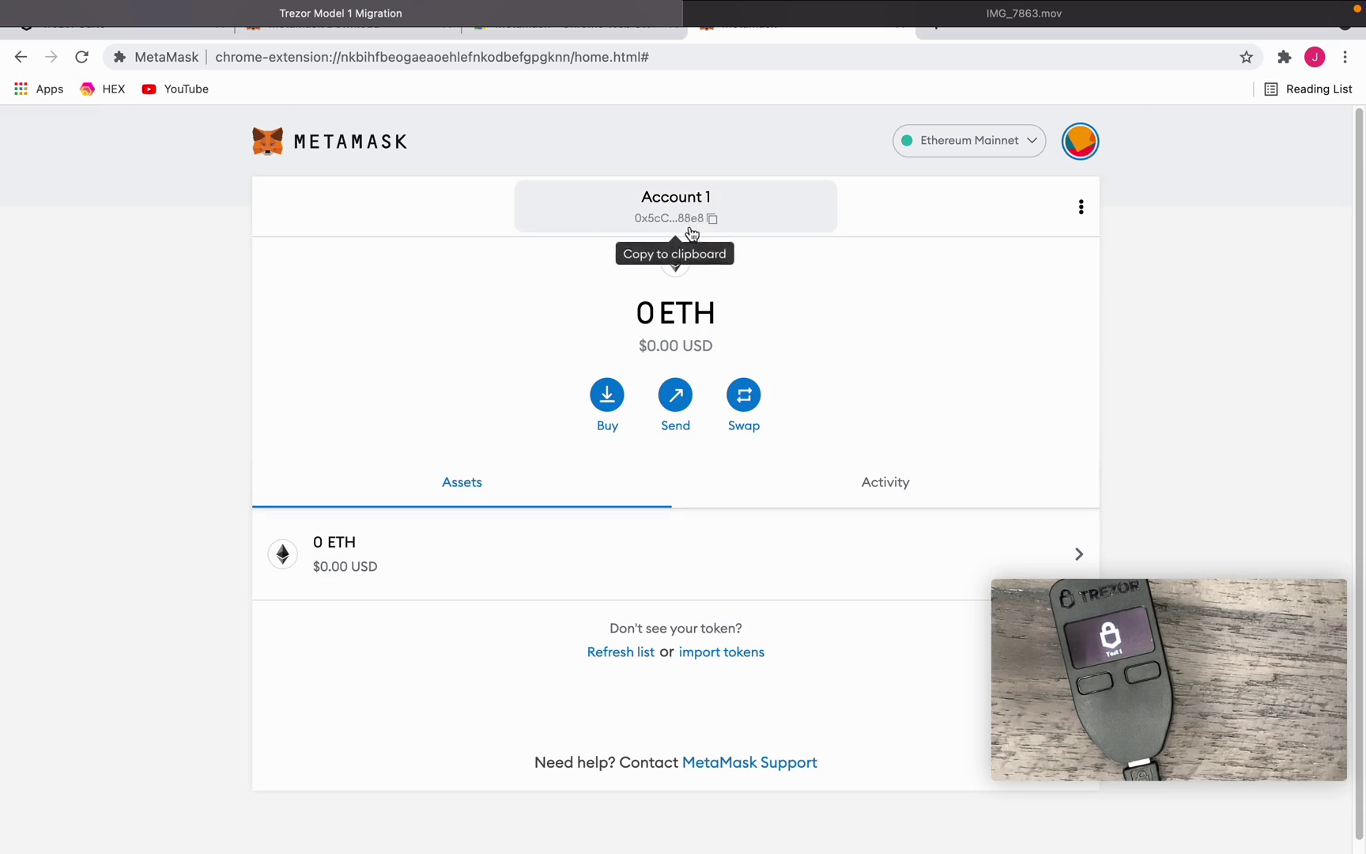
{"action": "left_click", "coordinate": [1080, 144]}
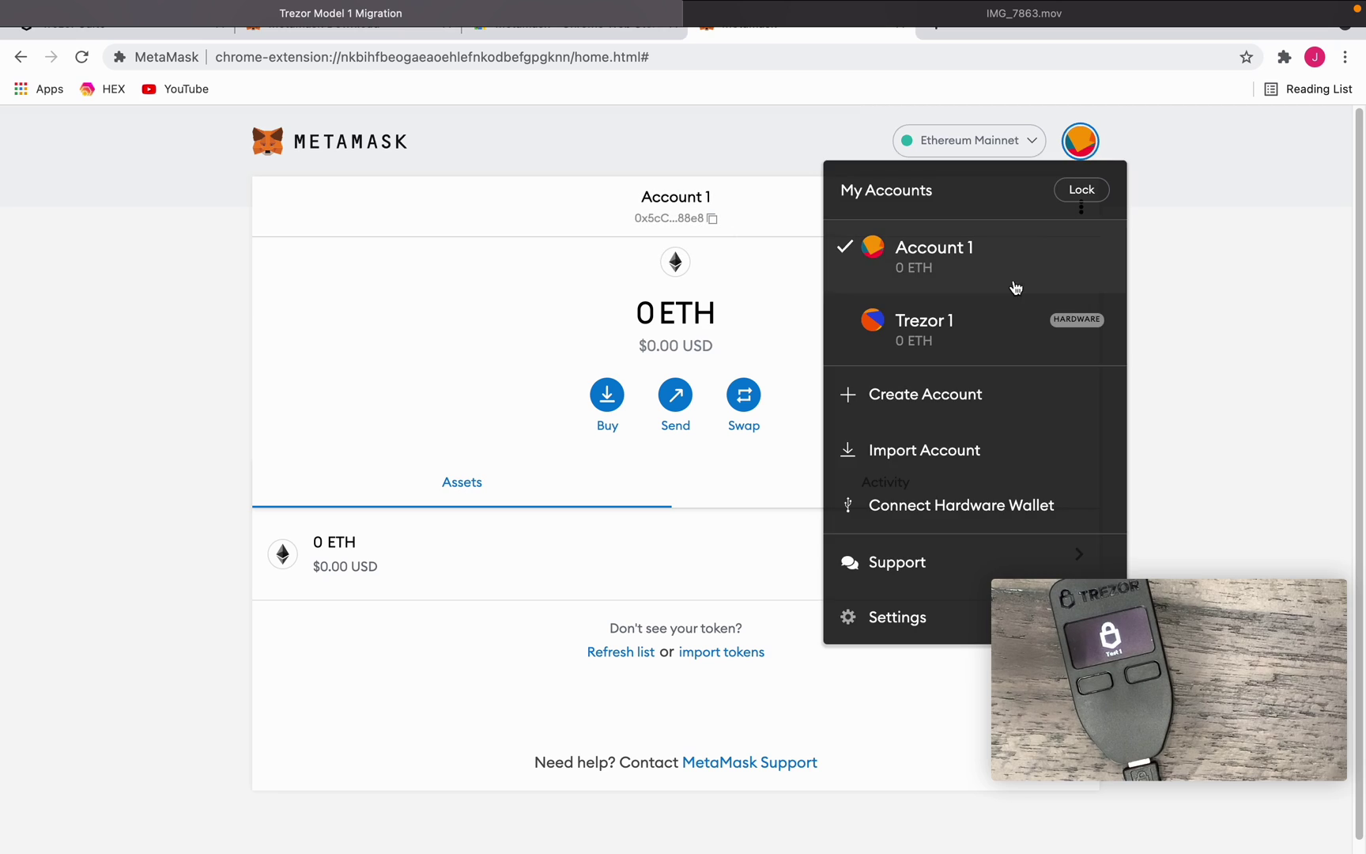
{"action": "left_click", "coordinate": [902, 325]}
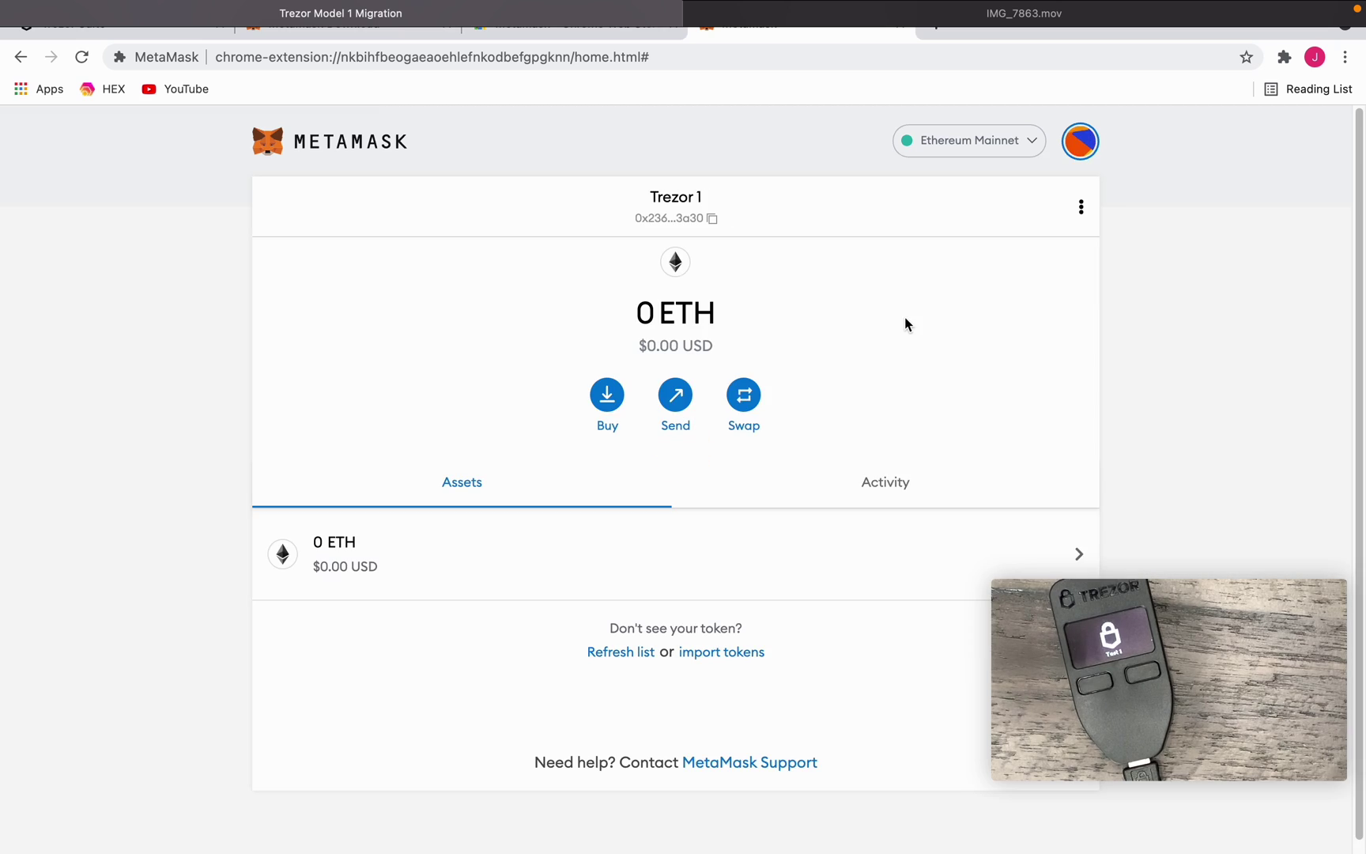